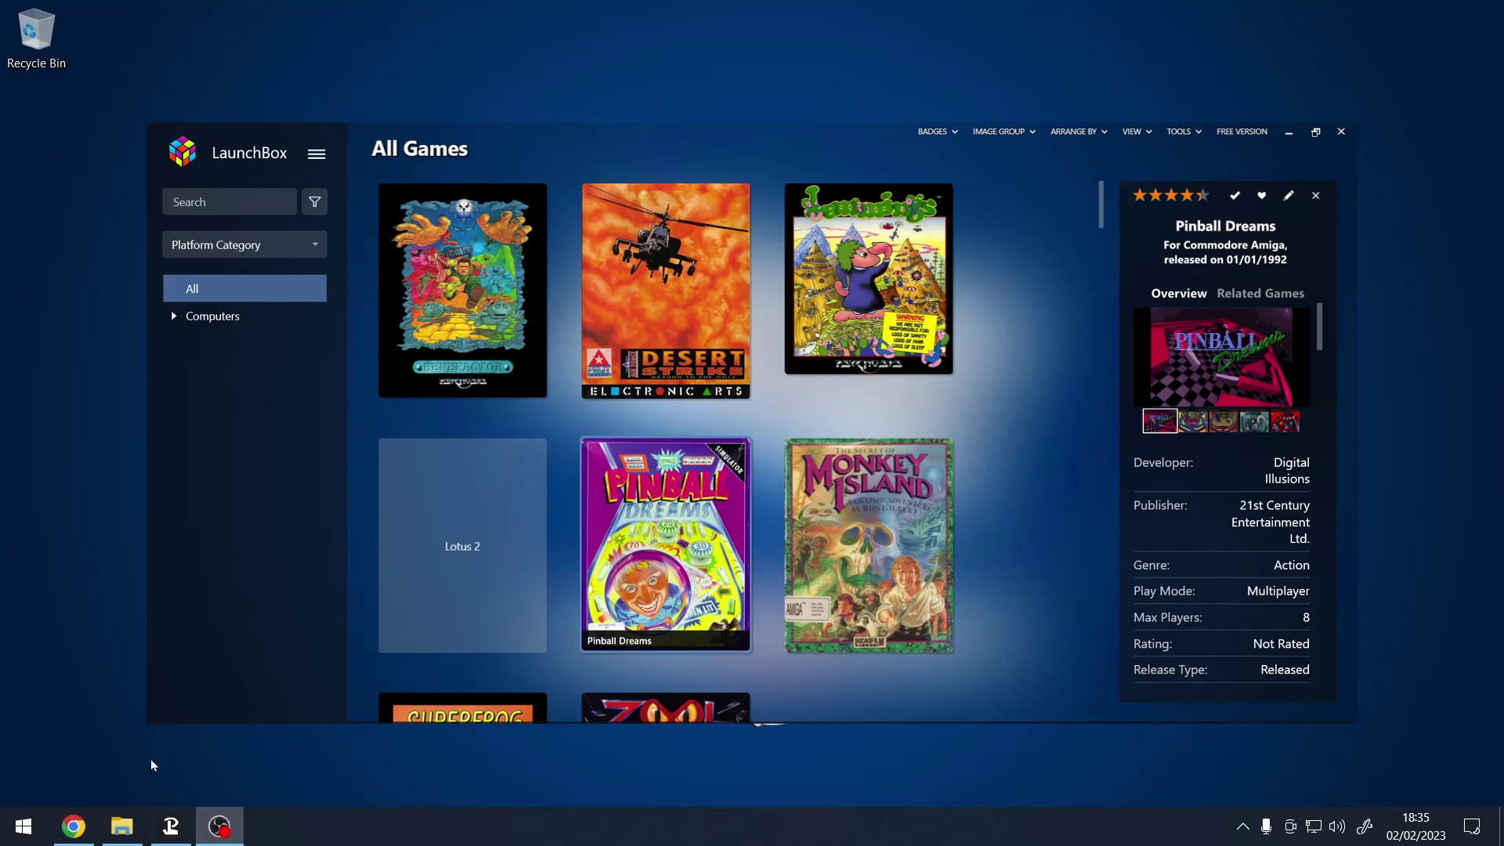
- Bring the LaunchBox for Windows download page in Chrome to the front
click(73, 826)
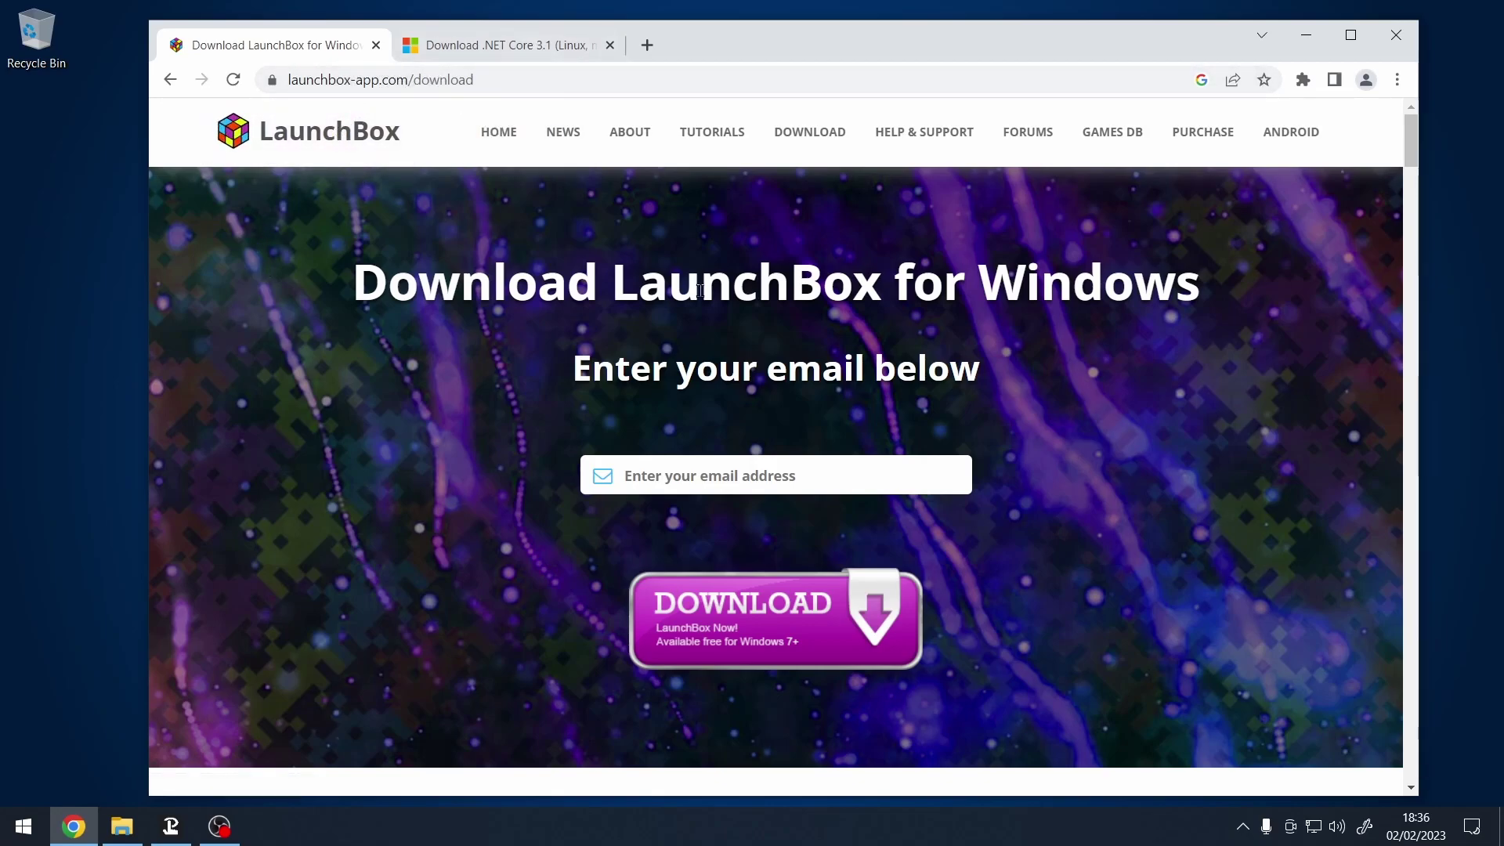
- On the .NET Core 3.1 page, locate and highlight the .NET Desktop Runtime 3.1.32 heading
click(522, 50)
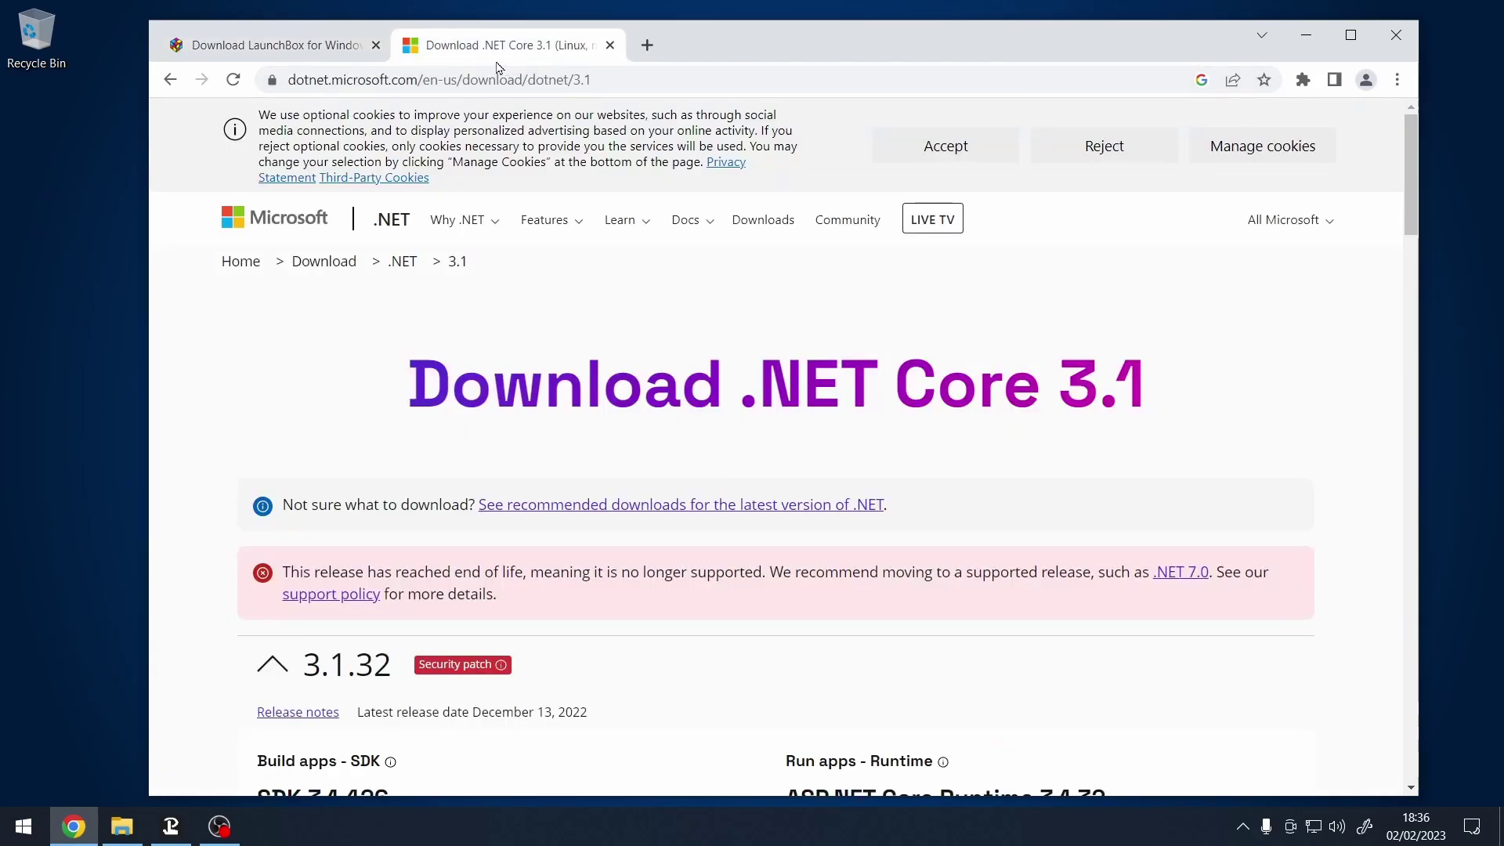
scroll(1154, 416, down, 5)
scroll(1154, 416, down, 5)
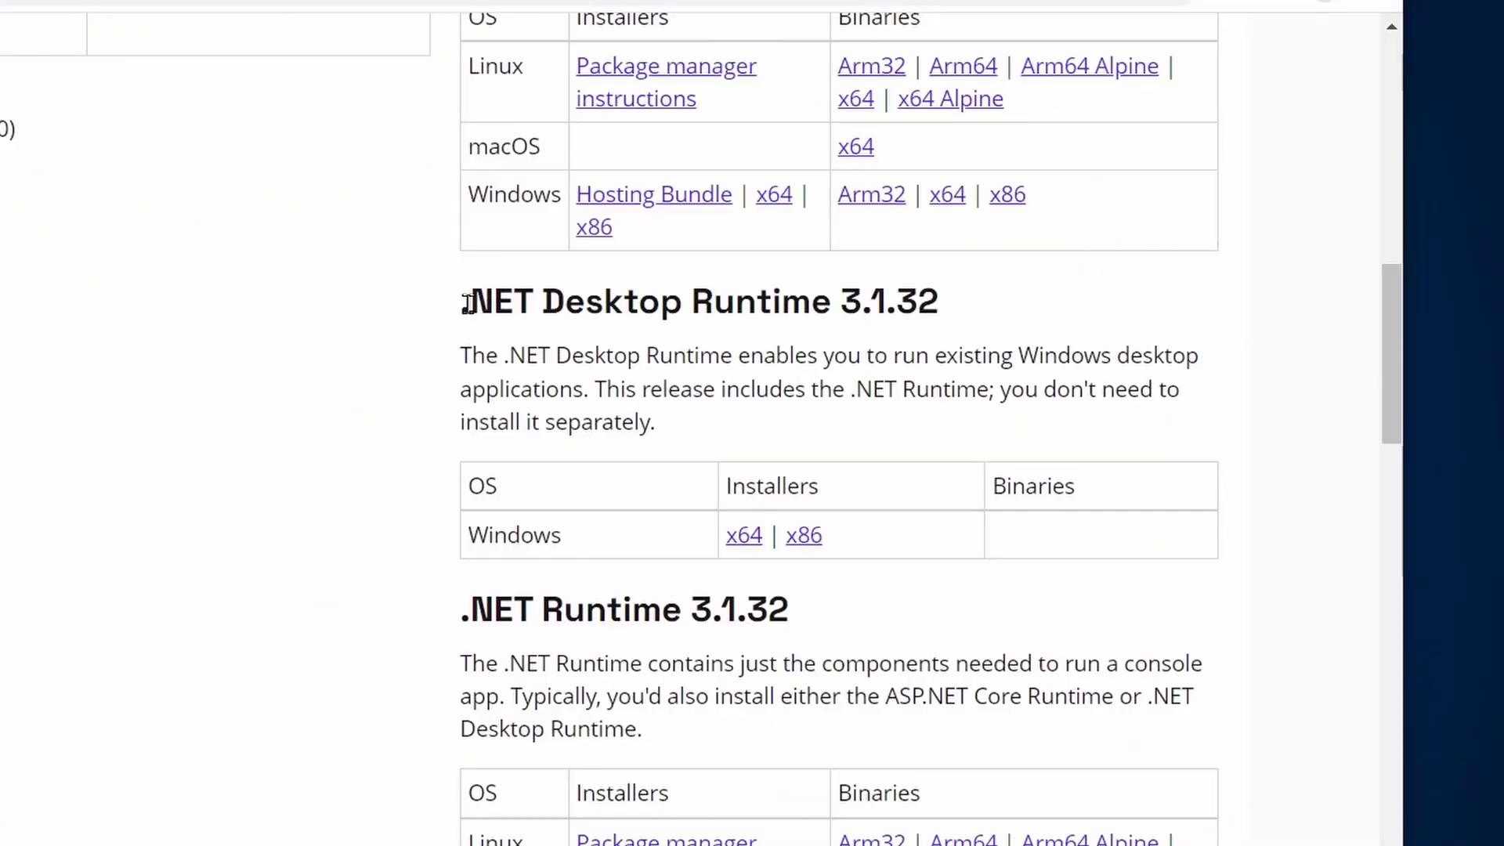
drag(786, 291, 806, 291)
drag(492, 302, 958, 313)
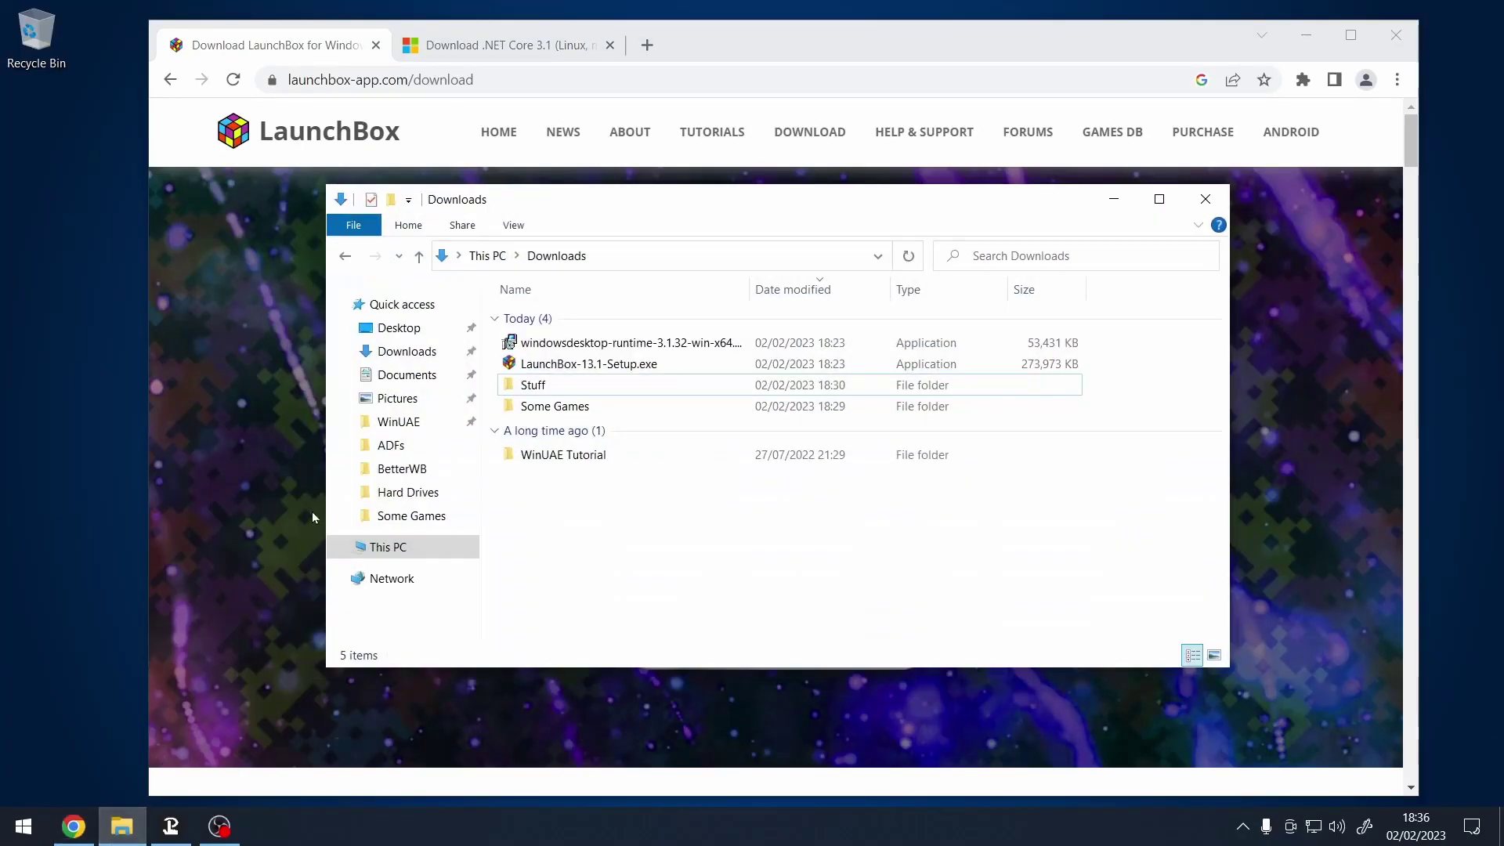
- Run LaunchBox-13.1-Setup.exe from Downloads, choose English and accept the licence agreement
click(1305, 34)
click(631, 370)
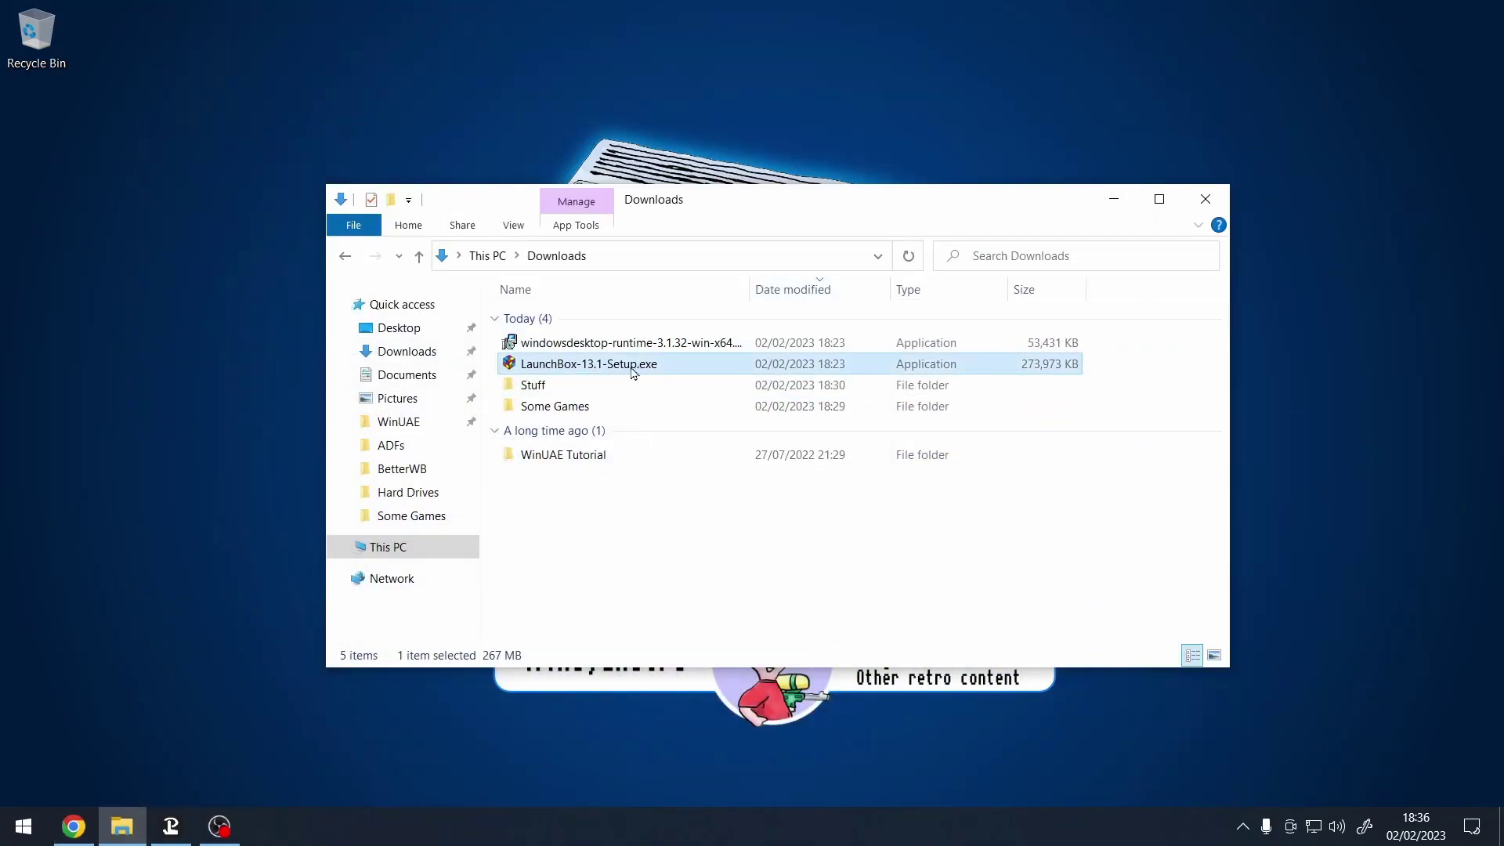
double_click(834, 368)
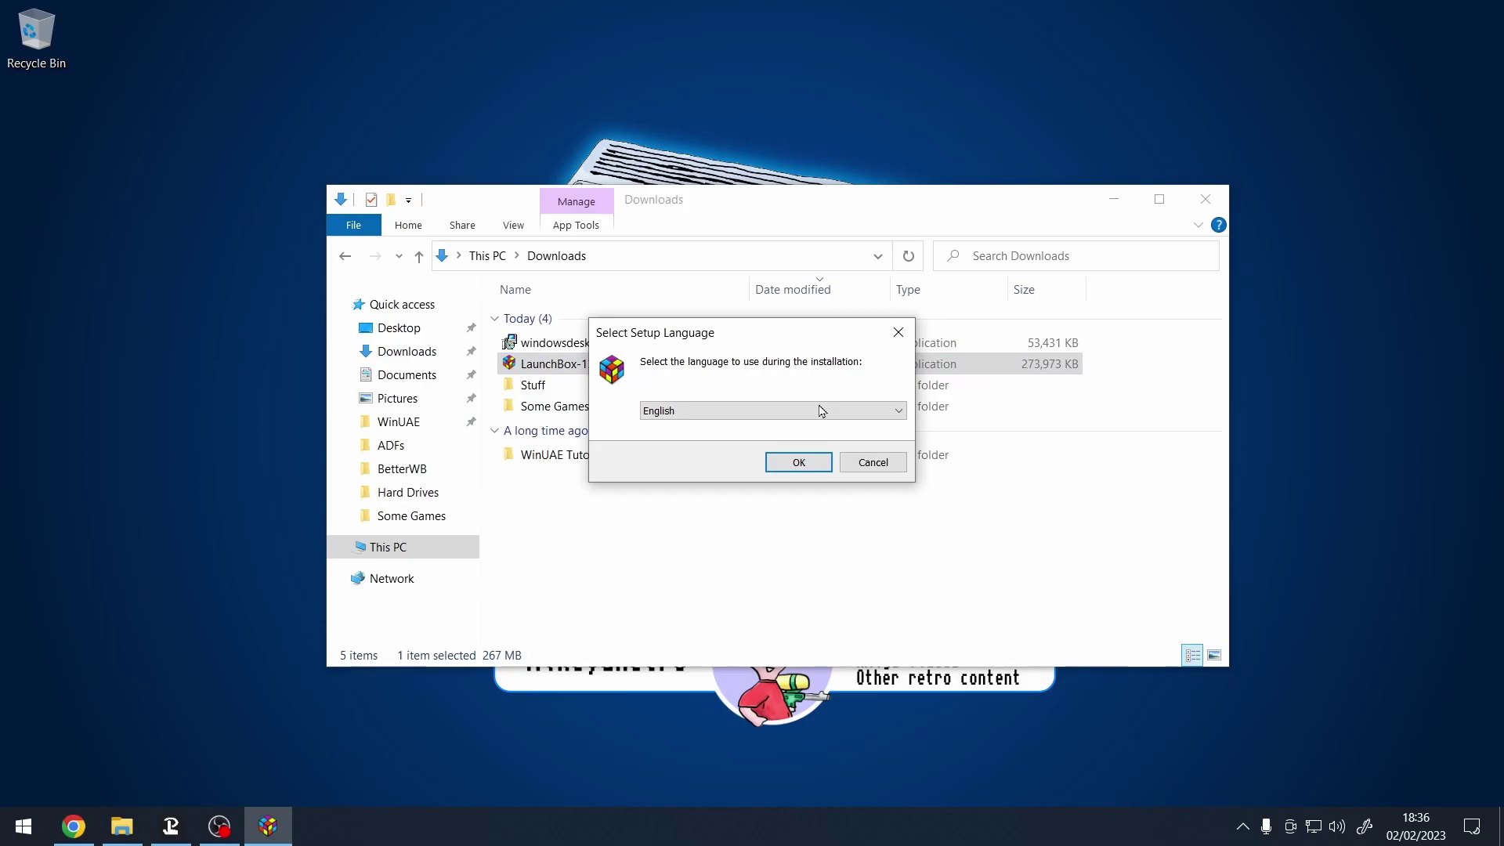
click(798, 462)
click(522, 542)
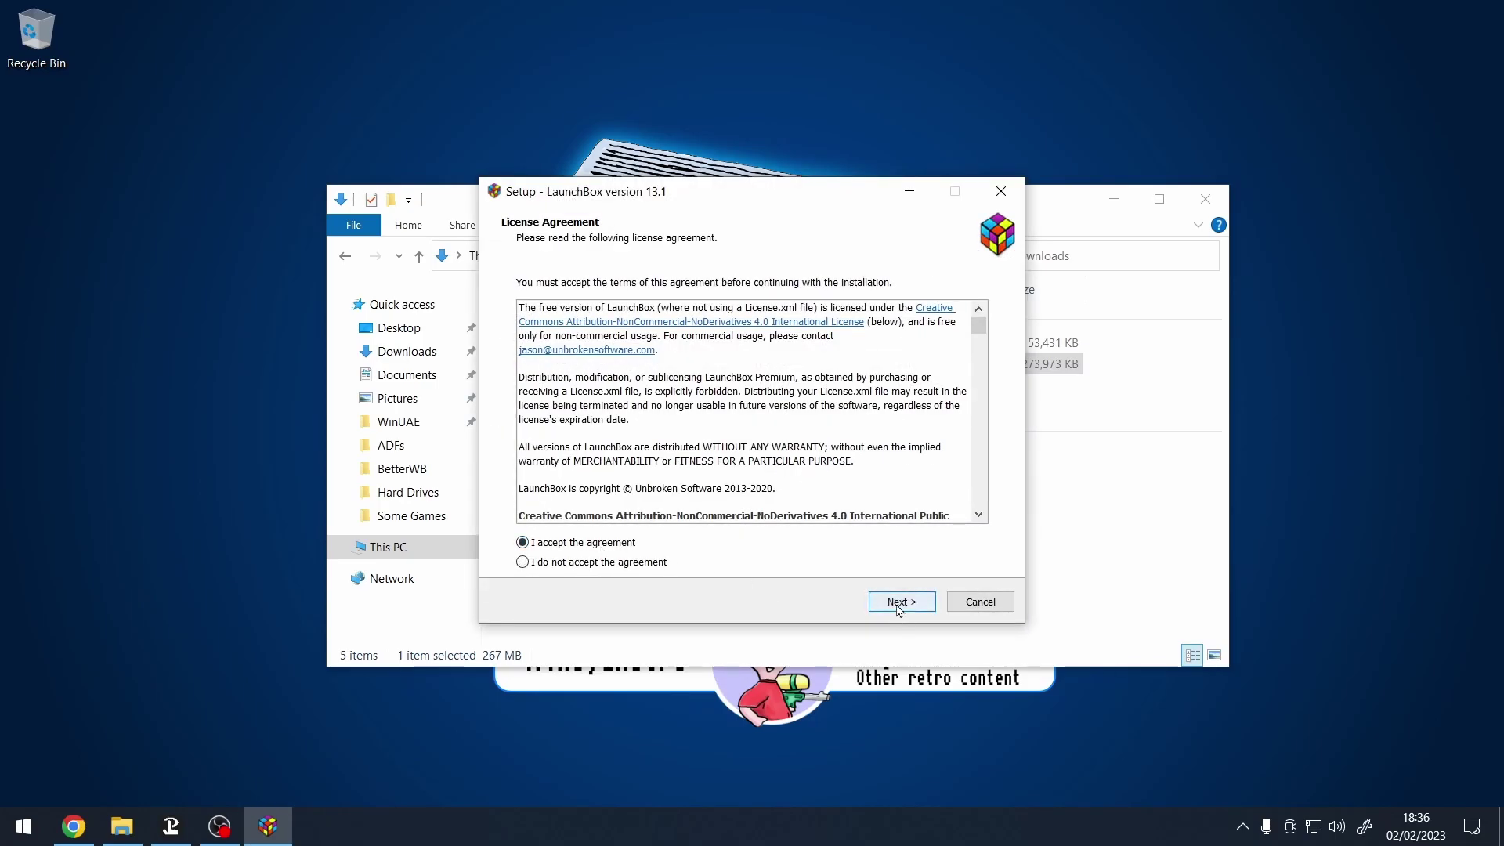
click(901, 602)
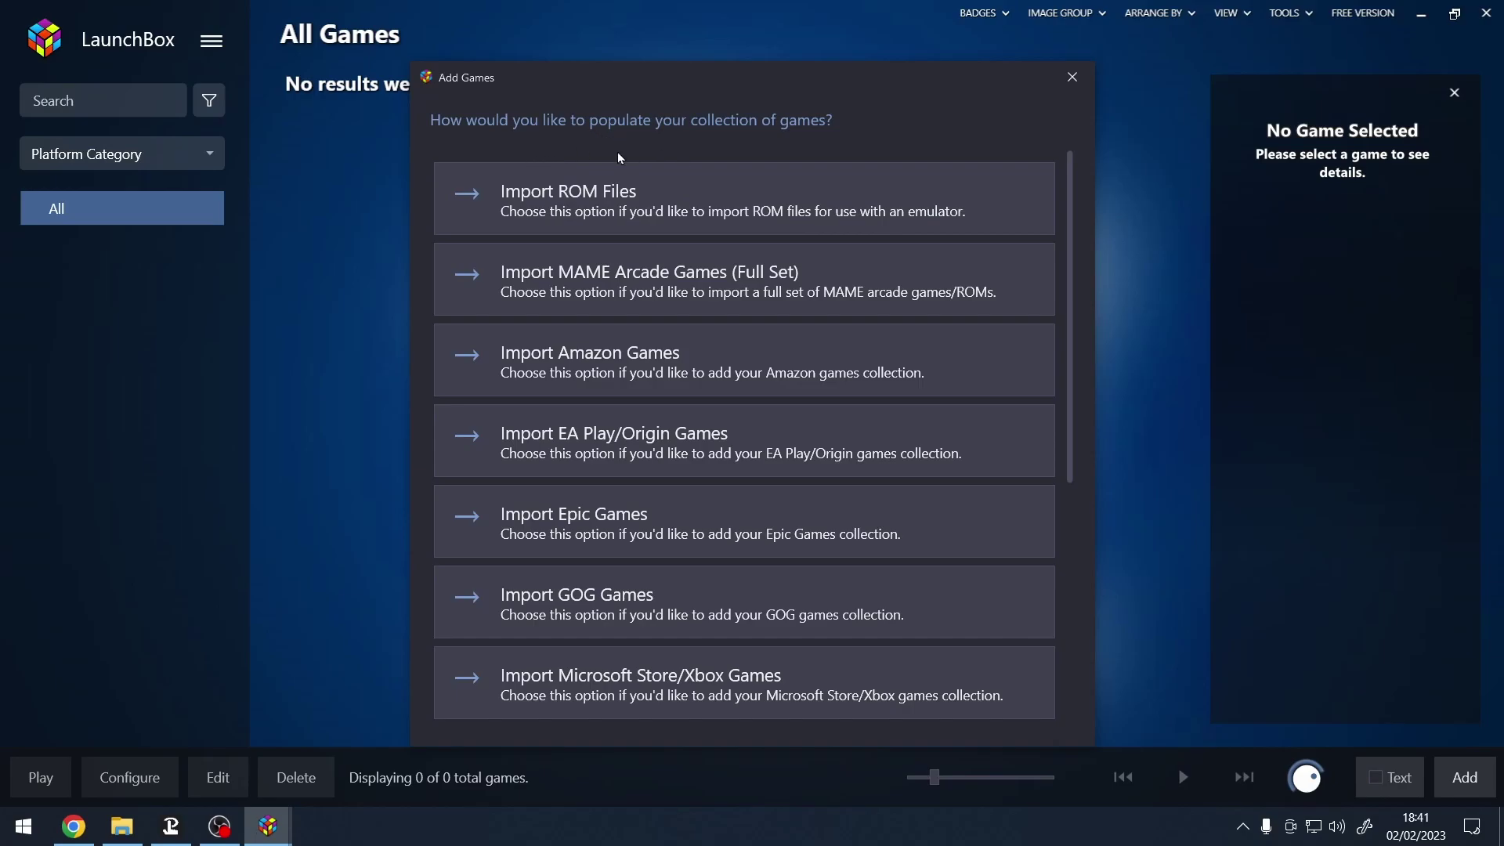
- Scroll through the Add Games list of ROM, MAME, storefront, MS-DOS and Windows imports
scroll(704, 313, down, 4)
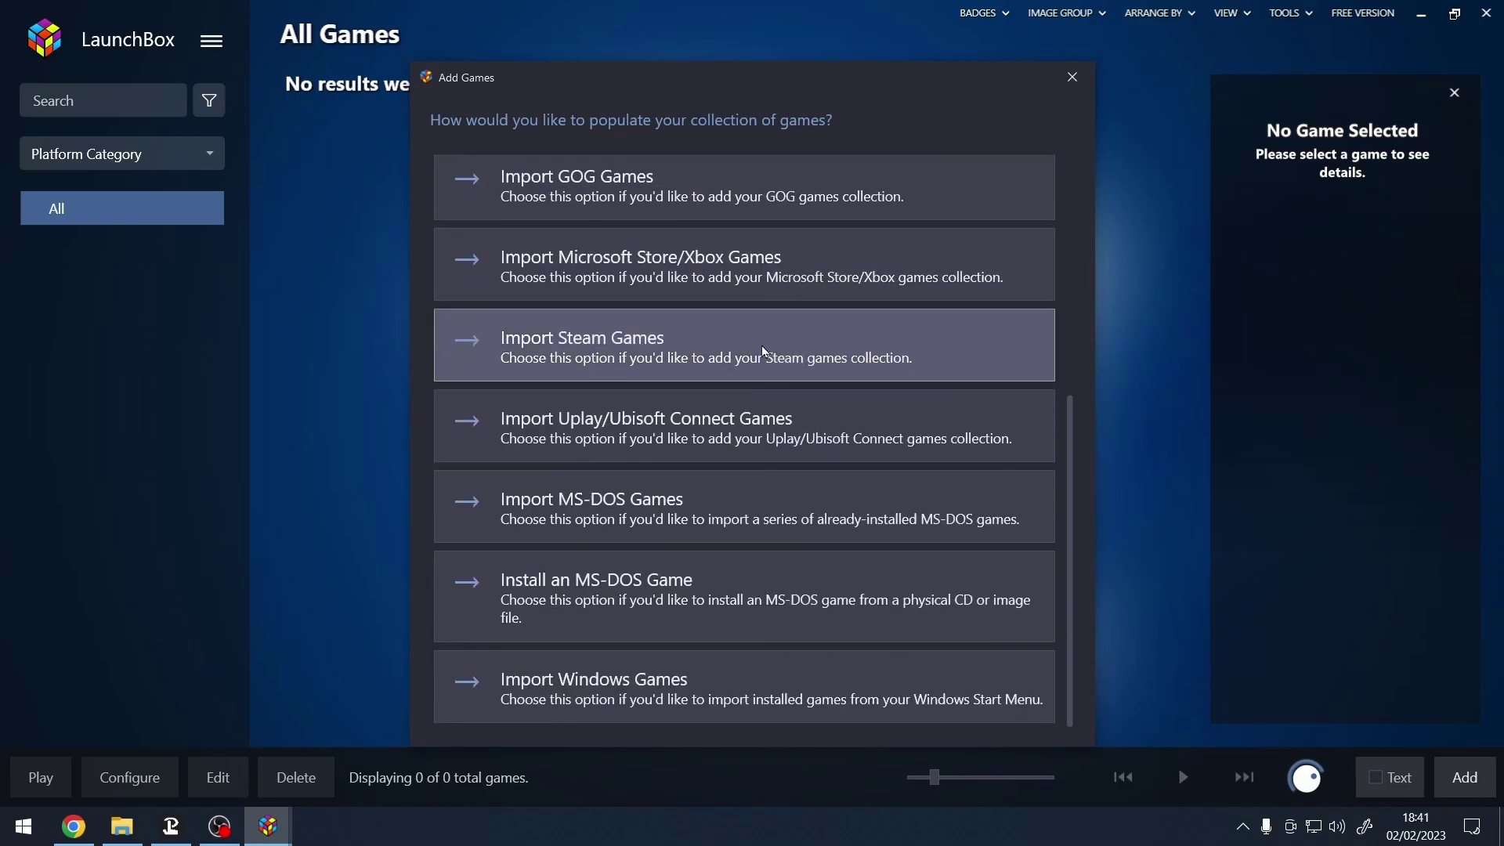
scroll(764, 350, up, 4)
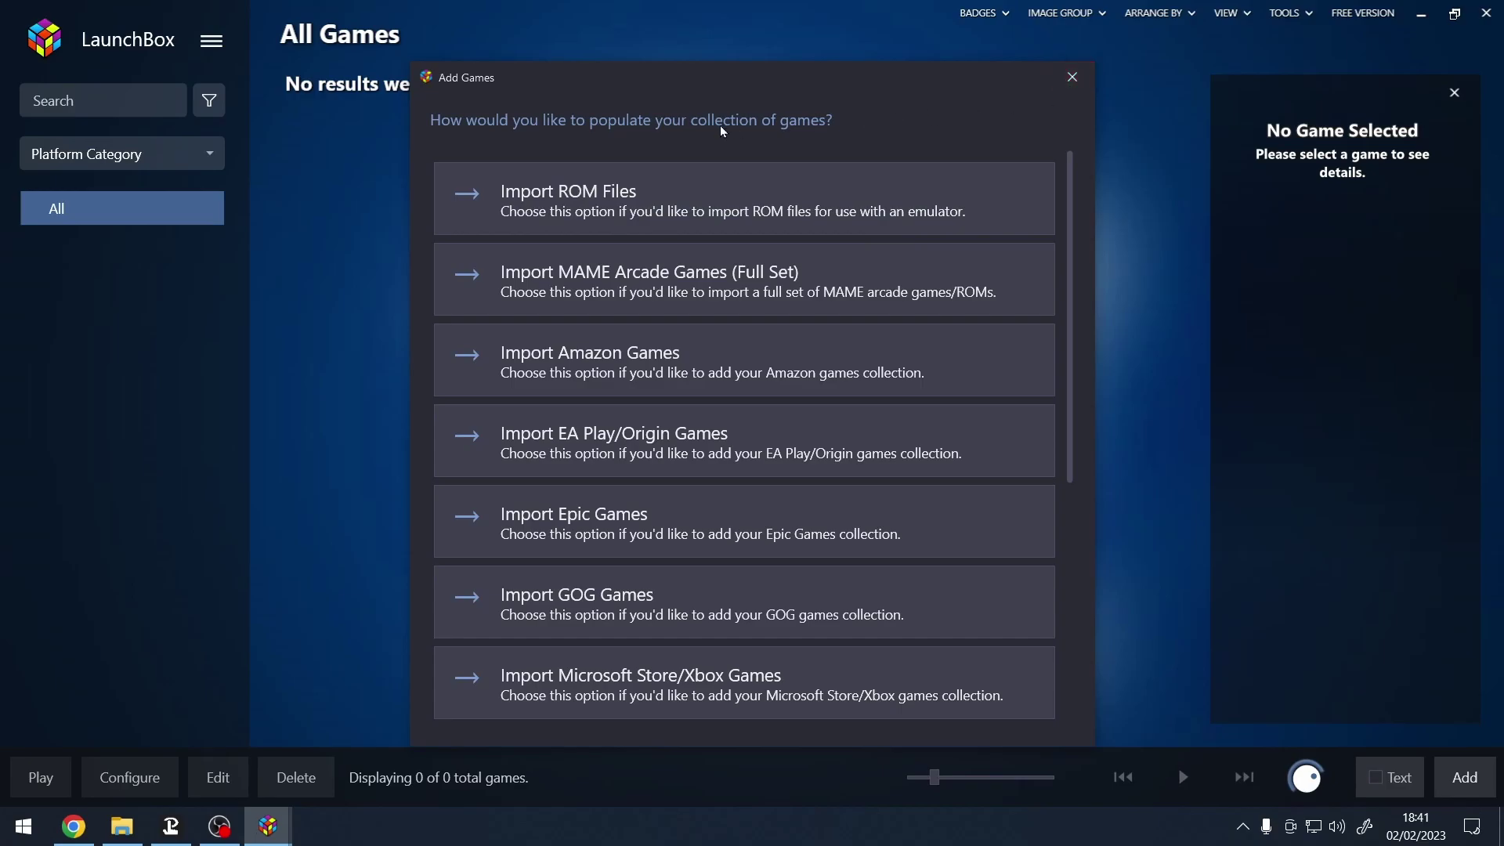
- Close Add Games, then download and install RetroArch via Tools > Manage > RetroArch
click(1075, 82)
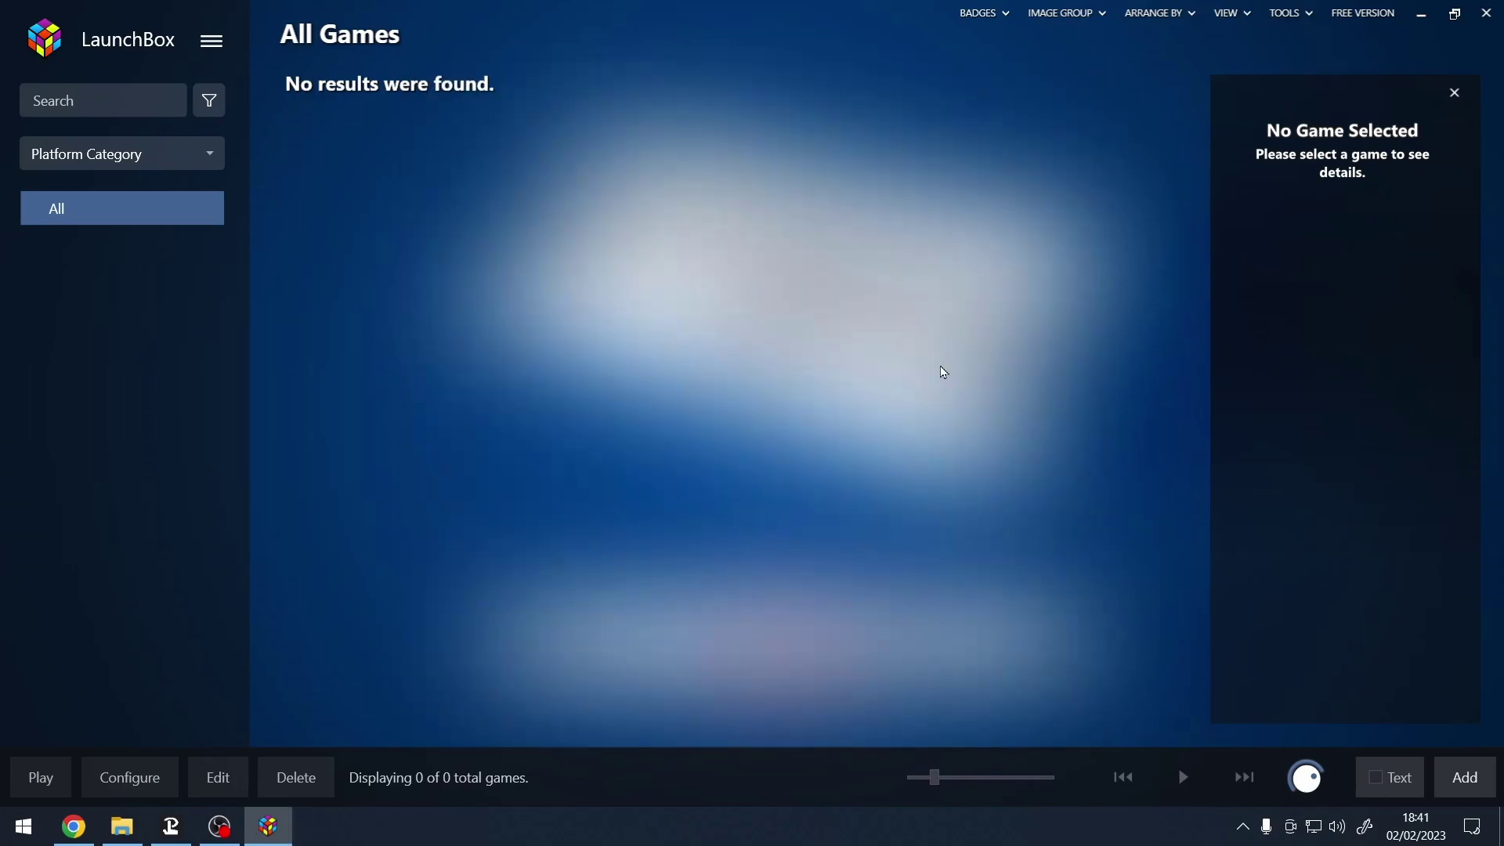
click(211, 45)
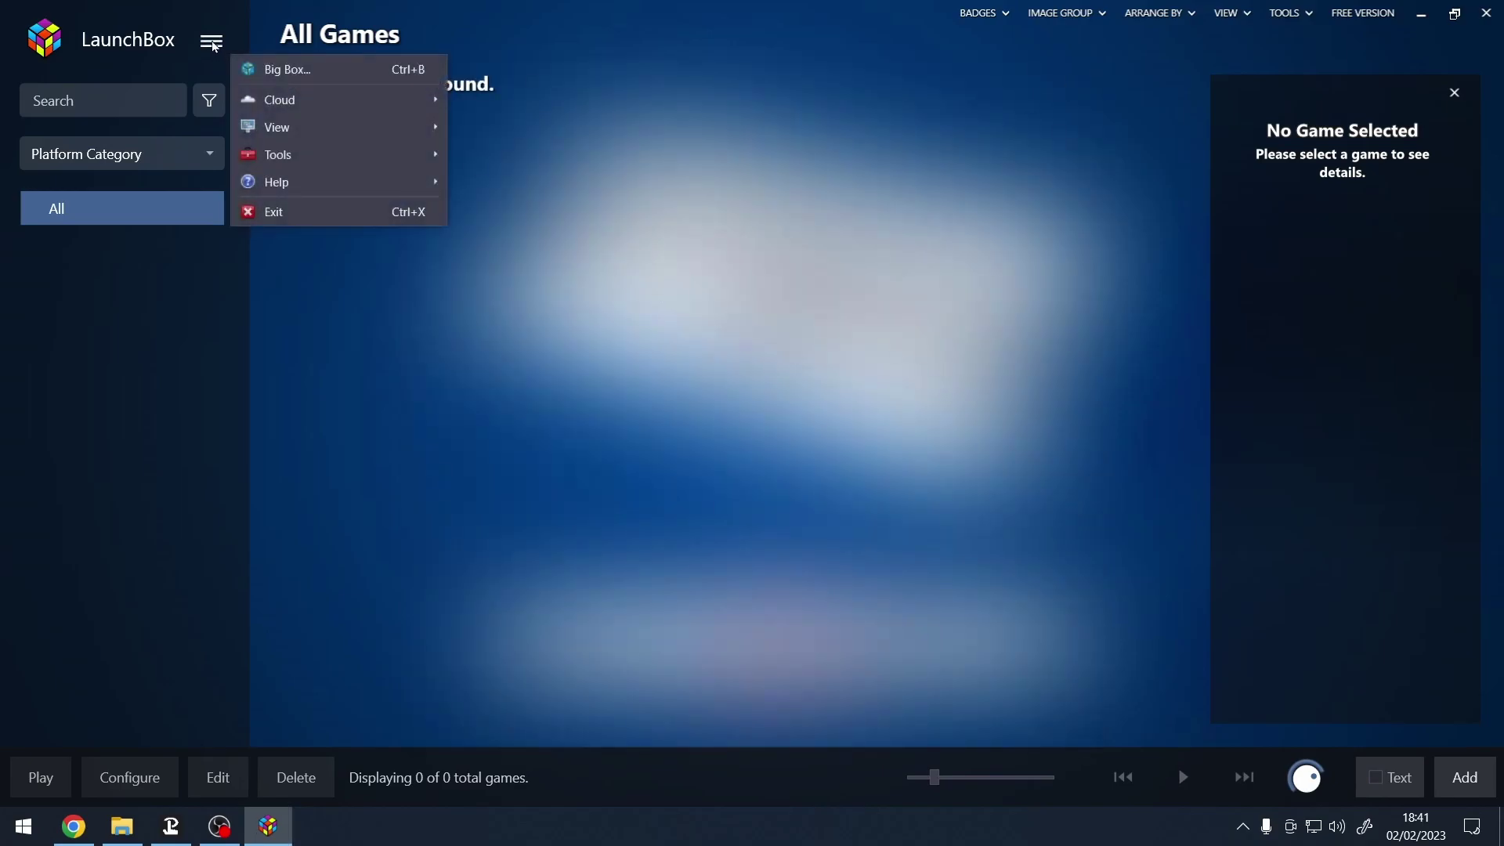
mouse_move(290, 156)
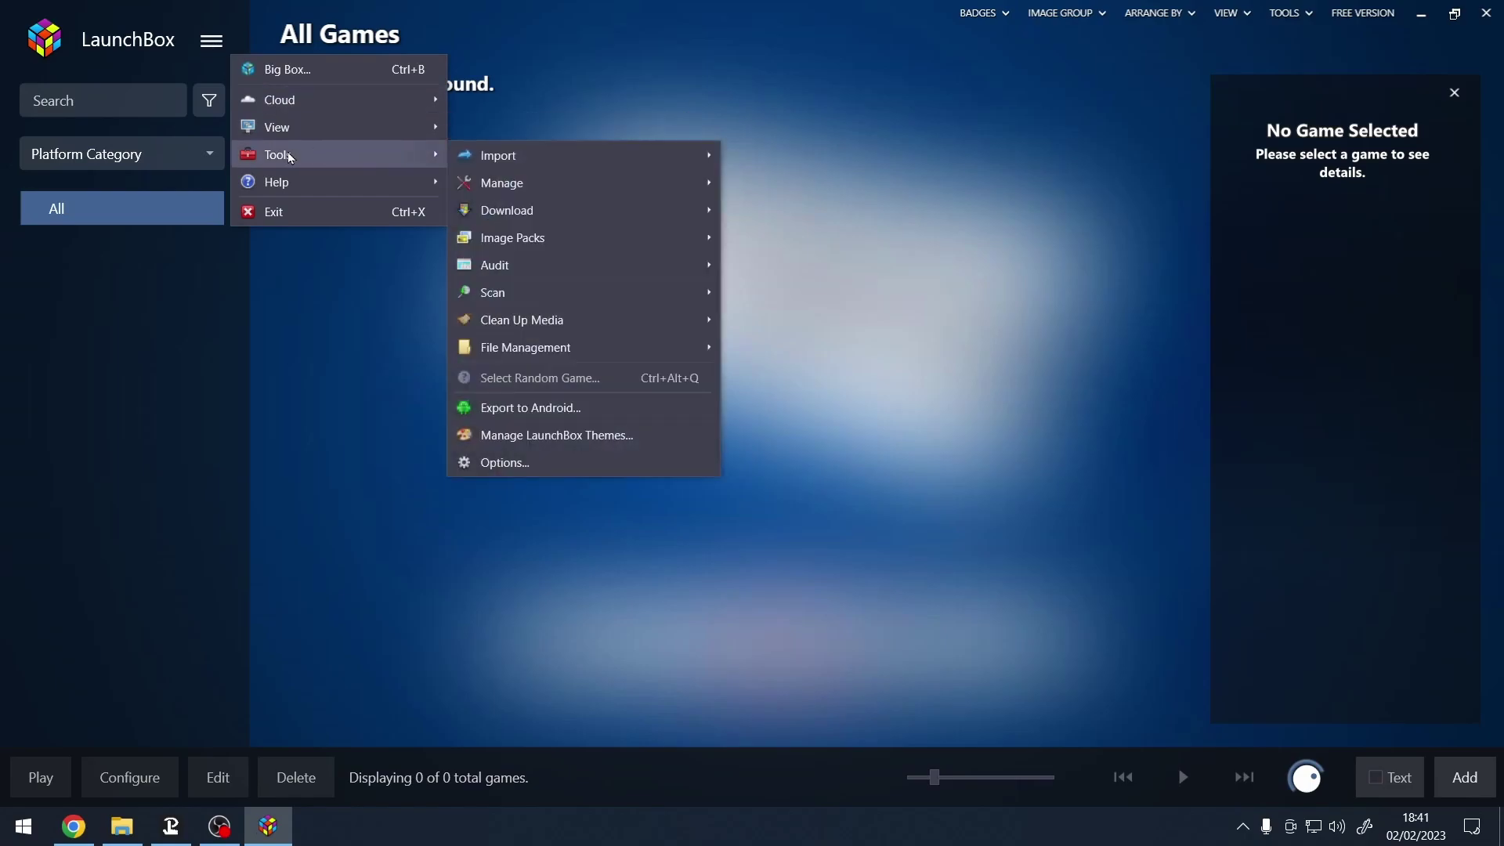
mouse_move(549, 209)
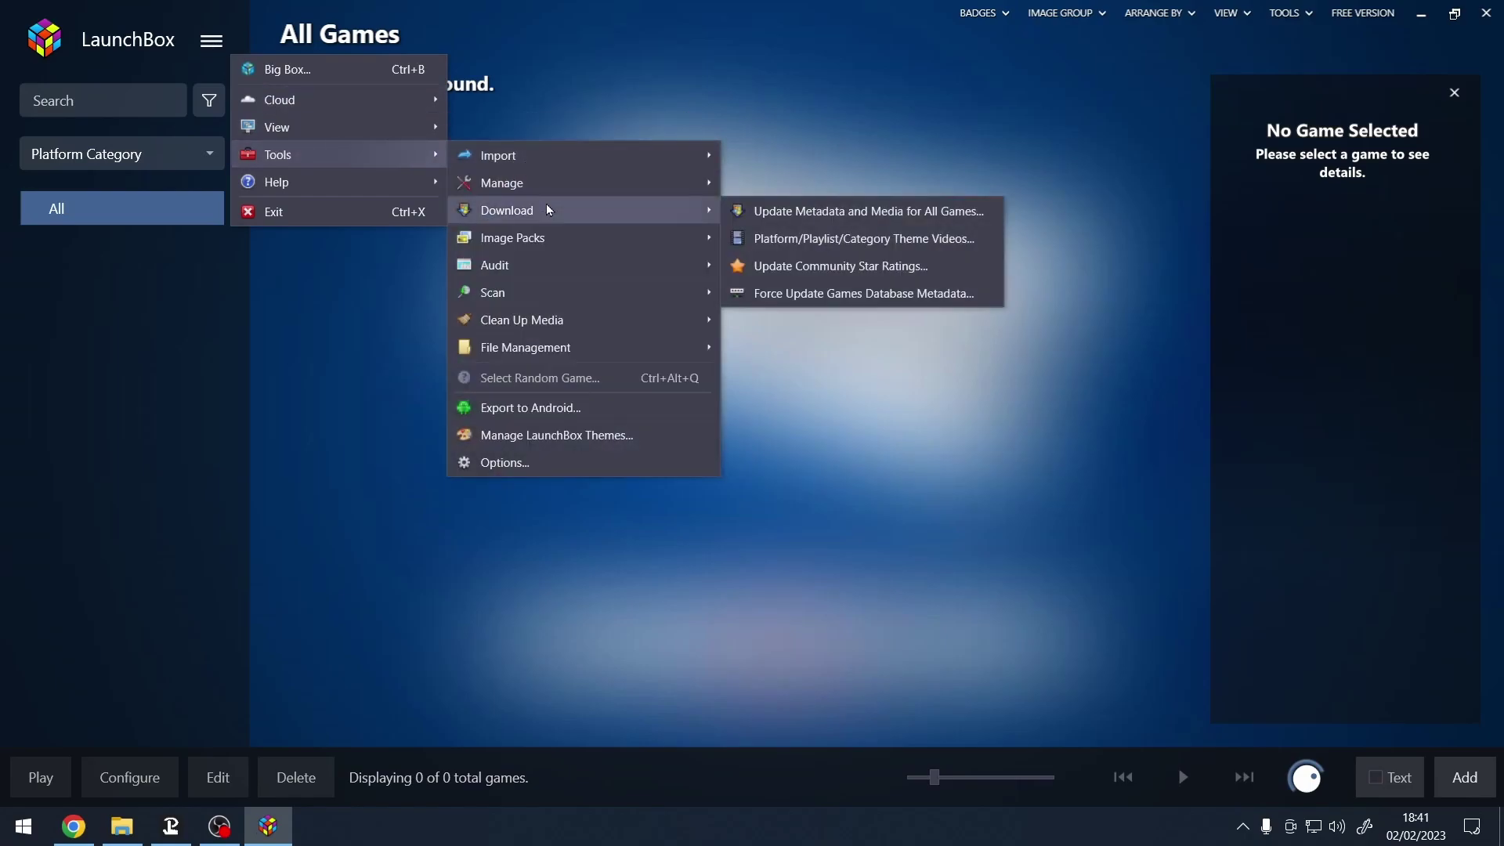
mouse_move(799, 297)
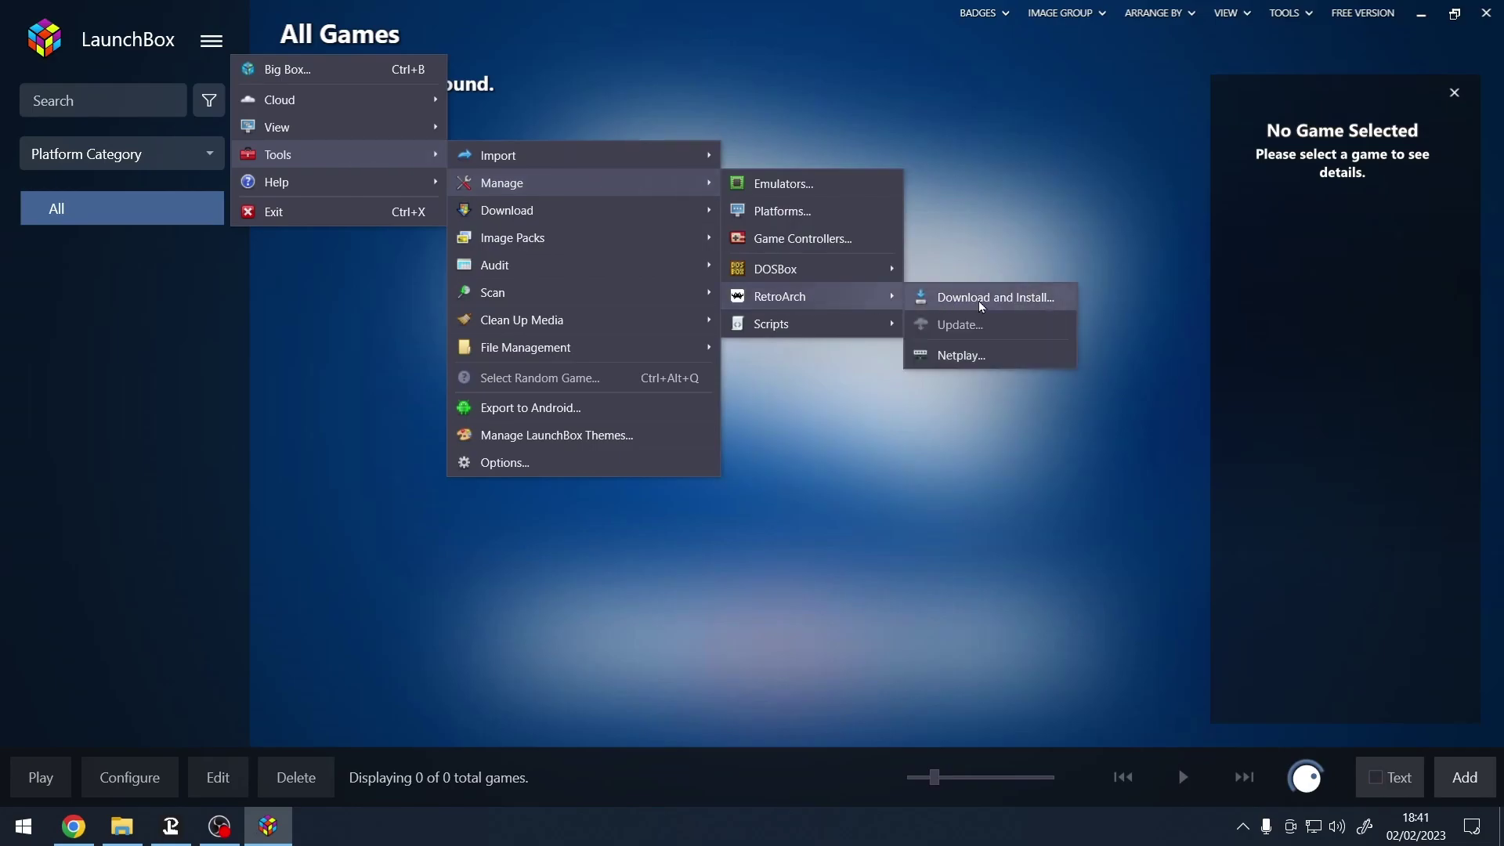
click(981, 301)
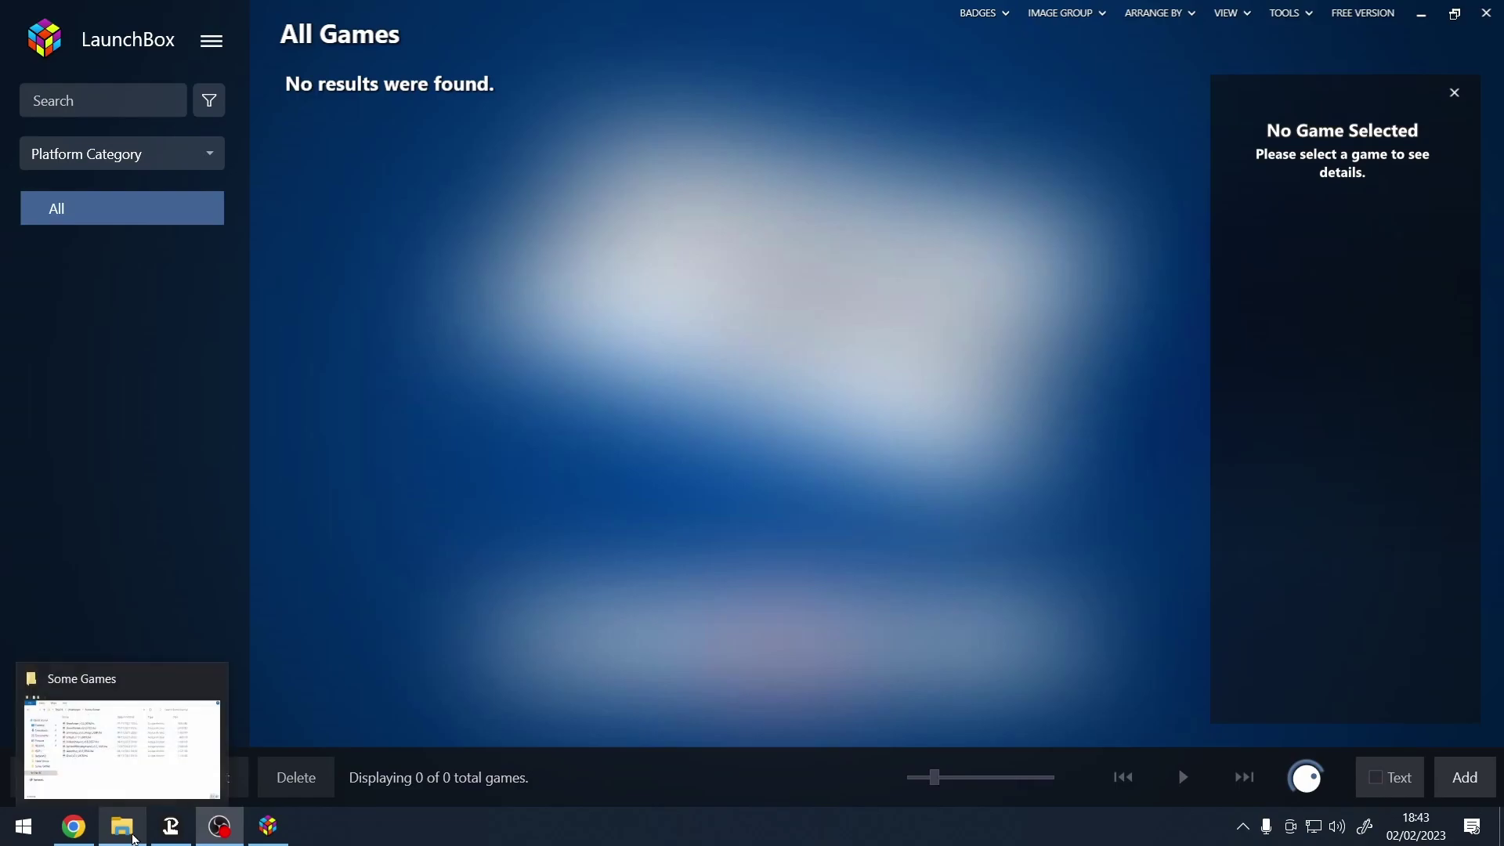
- Browse in File Explorer to LaunchBox\Emulators\RetroArch\system, enlarging the window along the way
click(135, 832)
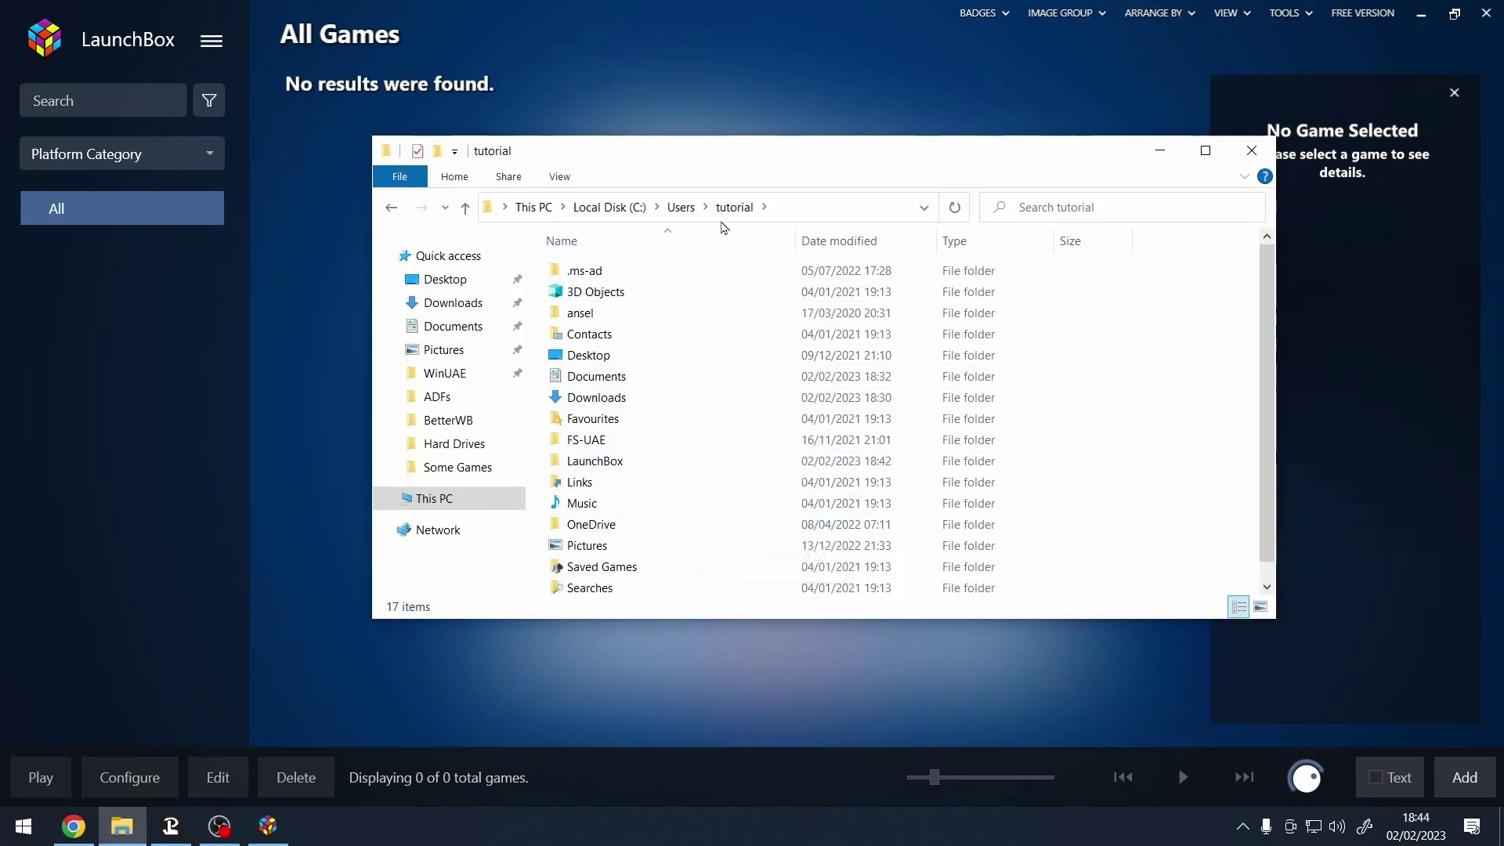
click(616, 463)
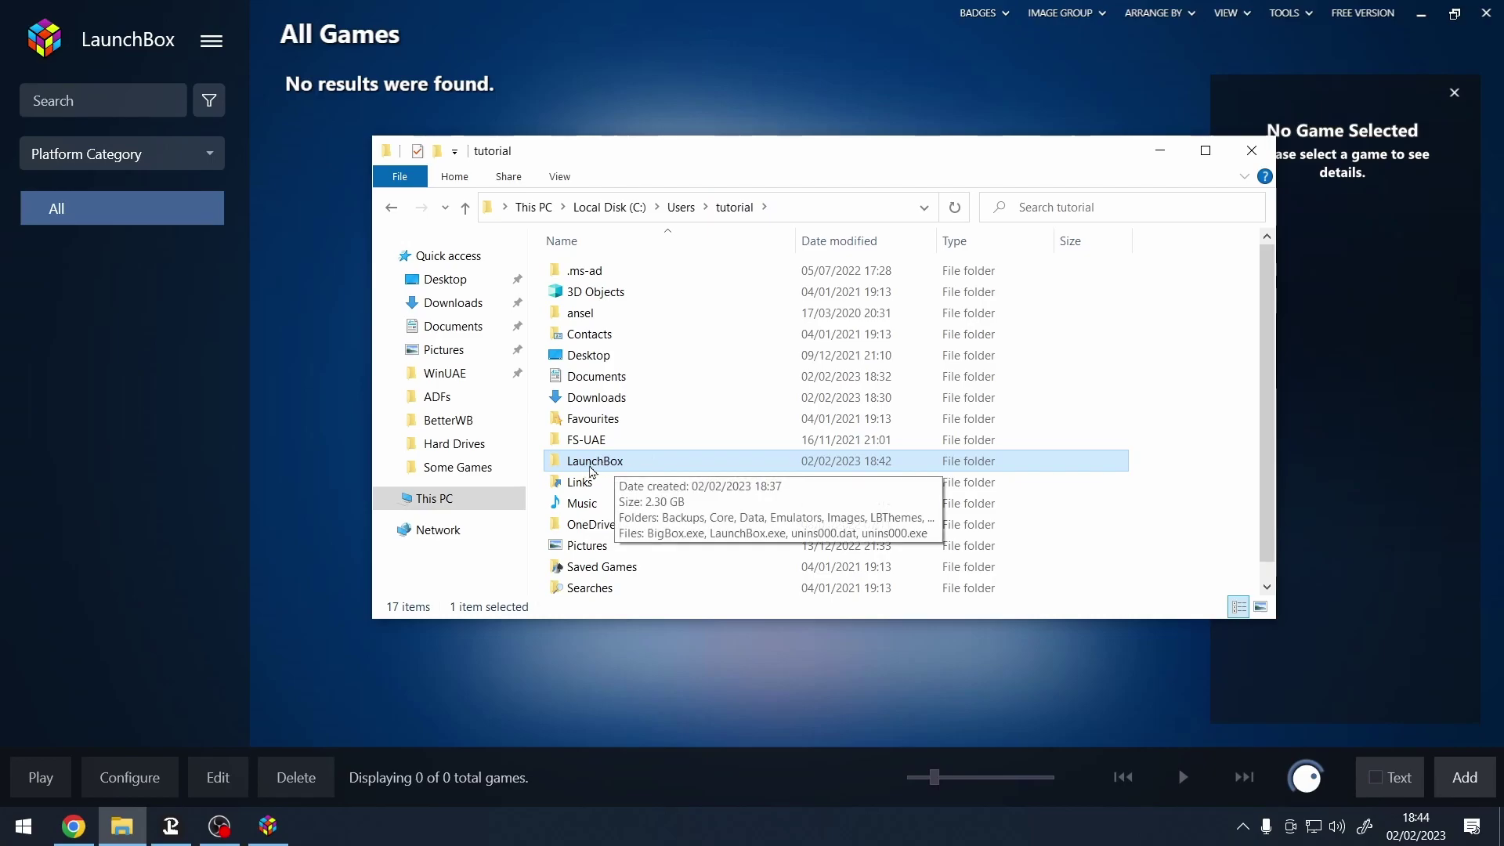
double_click(604, 468)
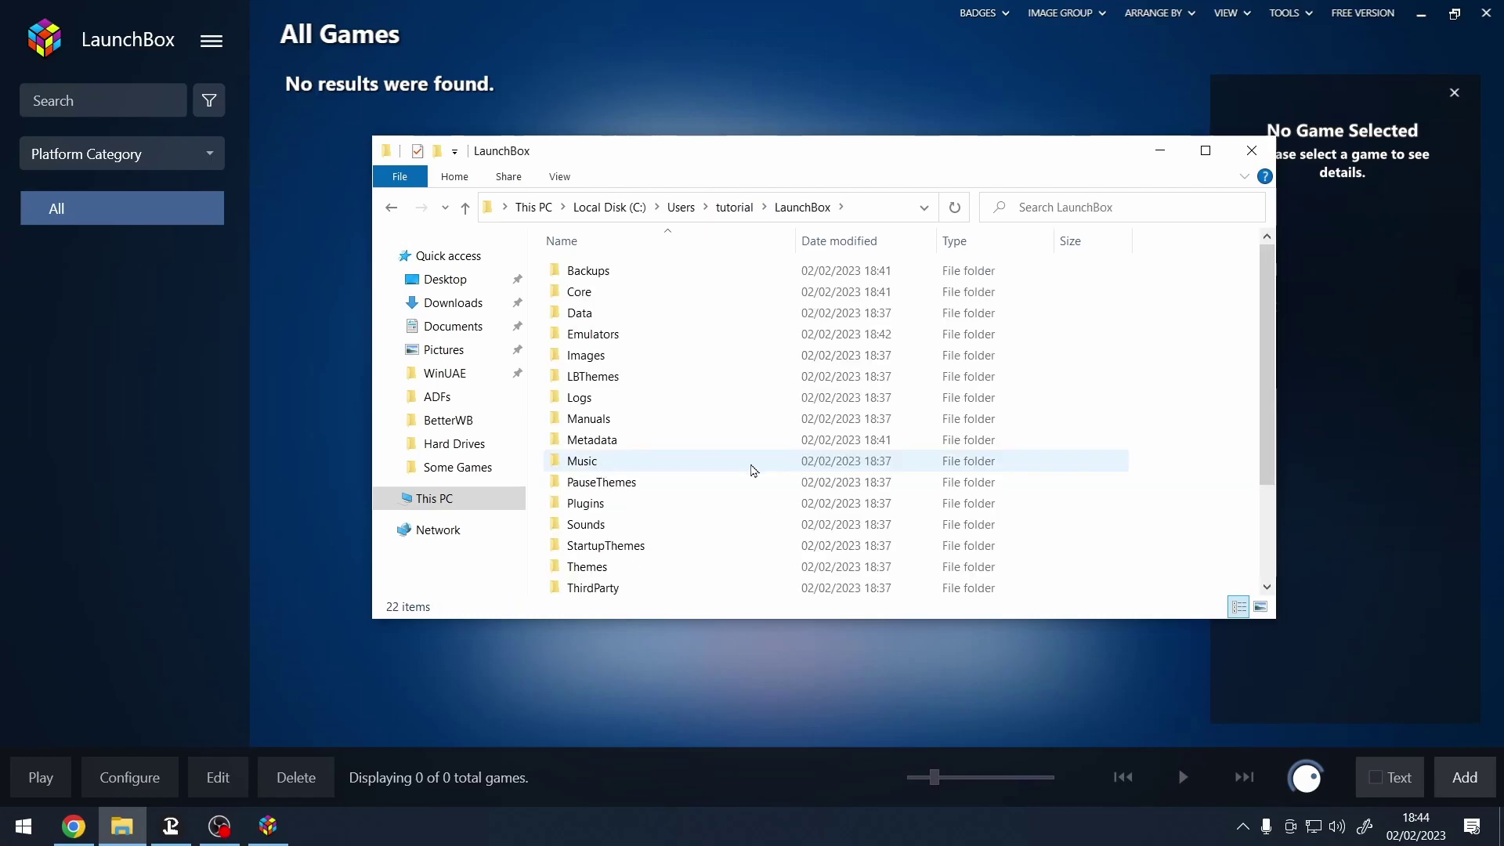
drag(1275, 618, 1299, 707)
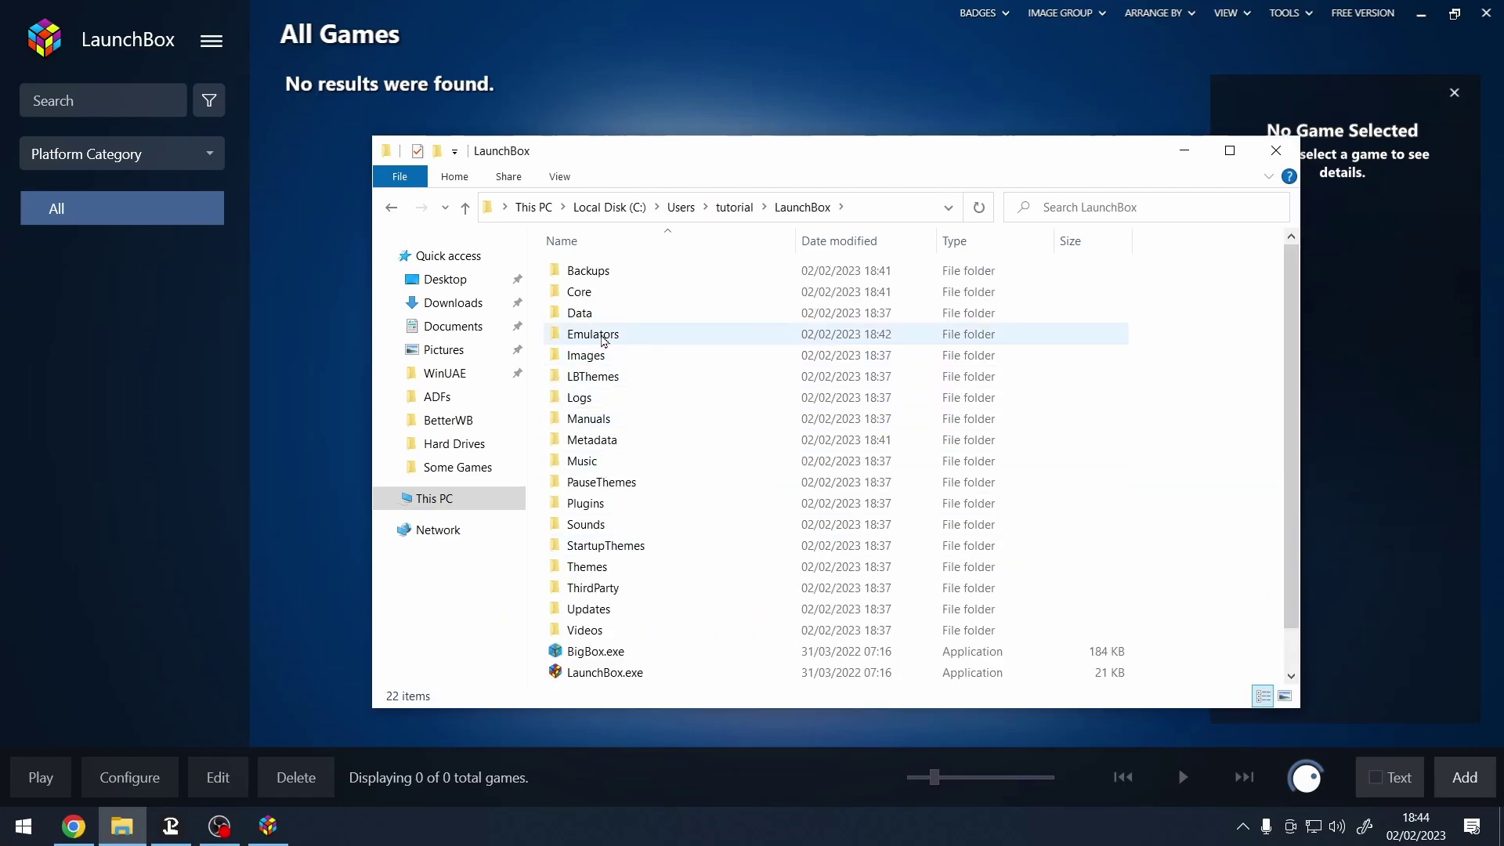
double_click(603, 336)
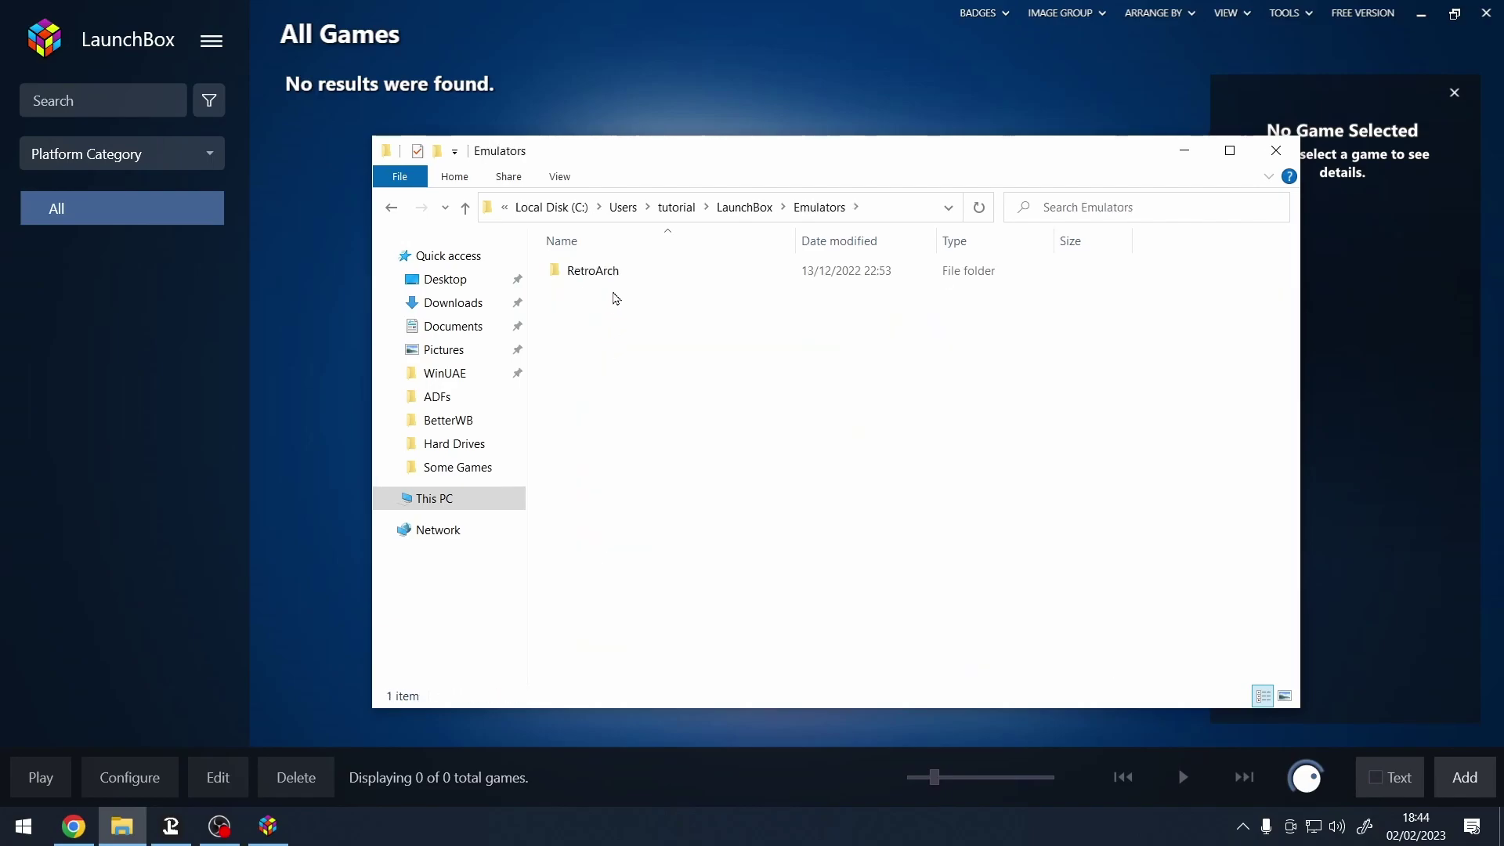
click(599, 281)
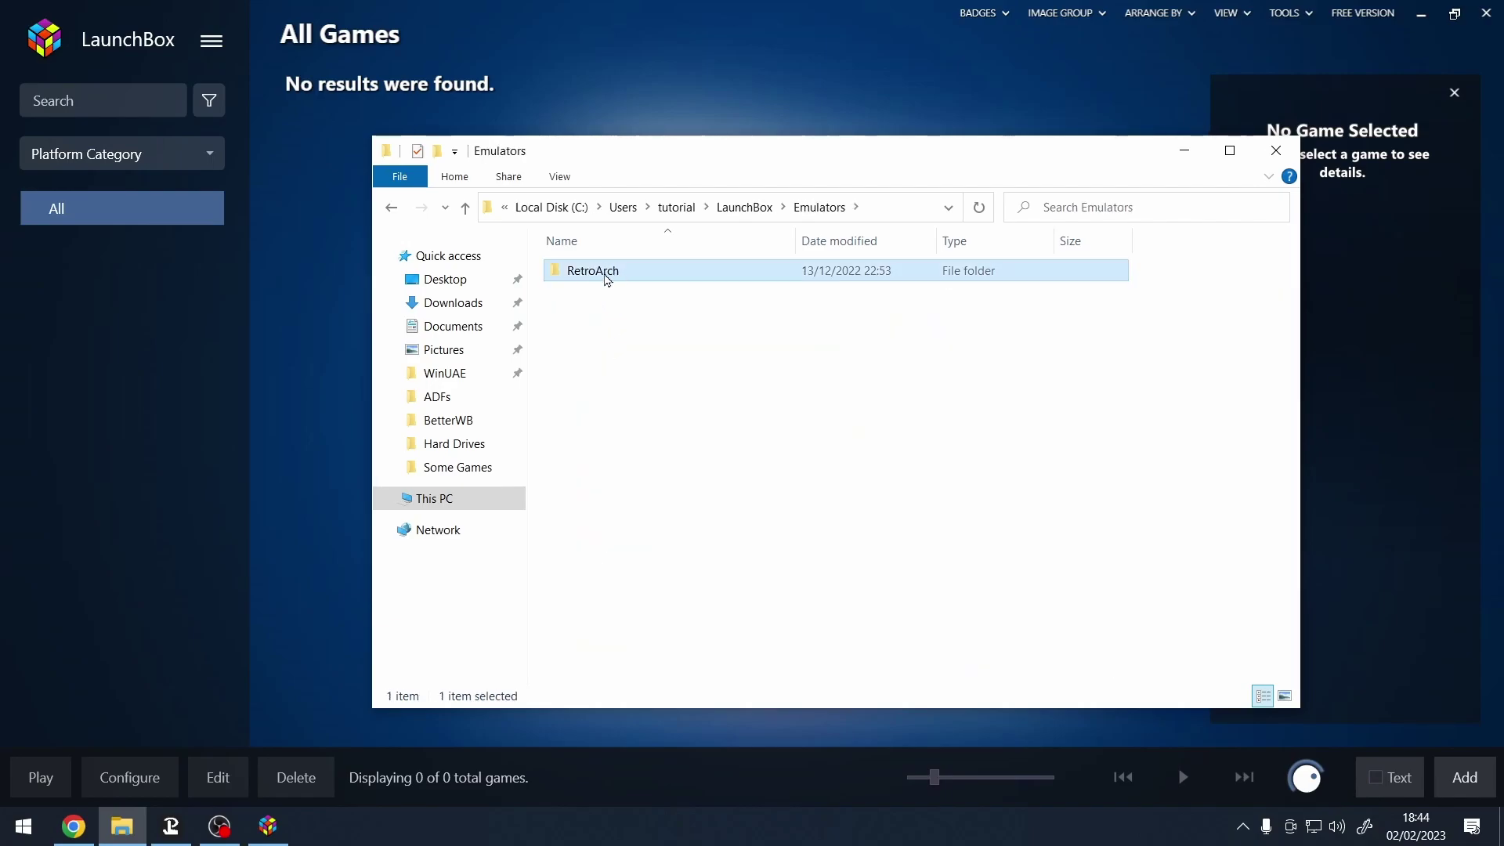
double_click(607, 279)
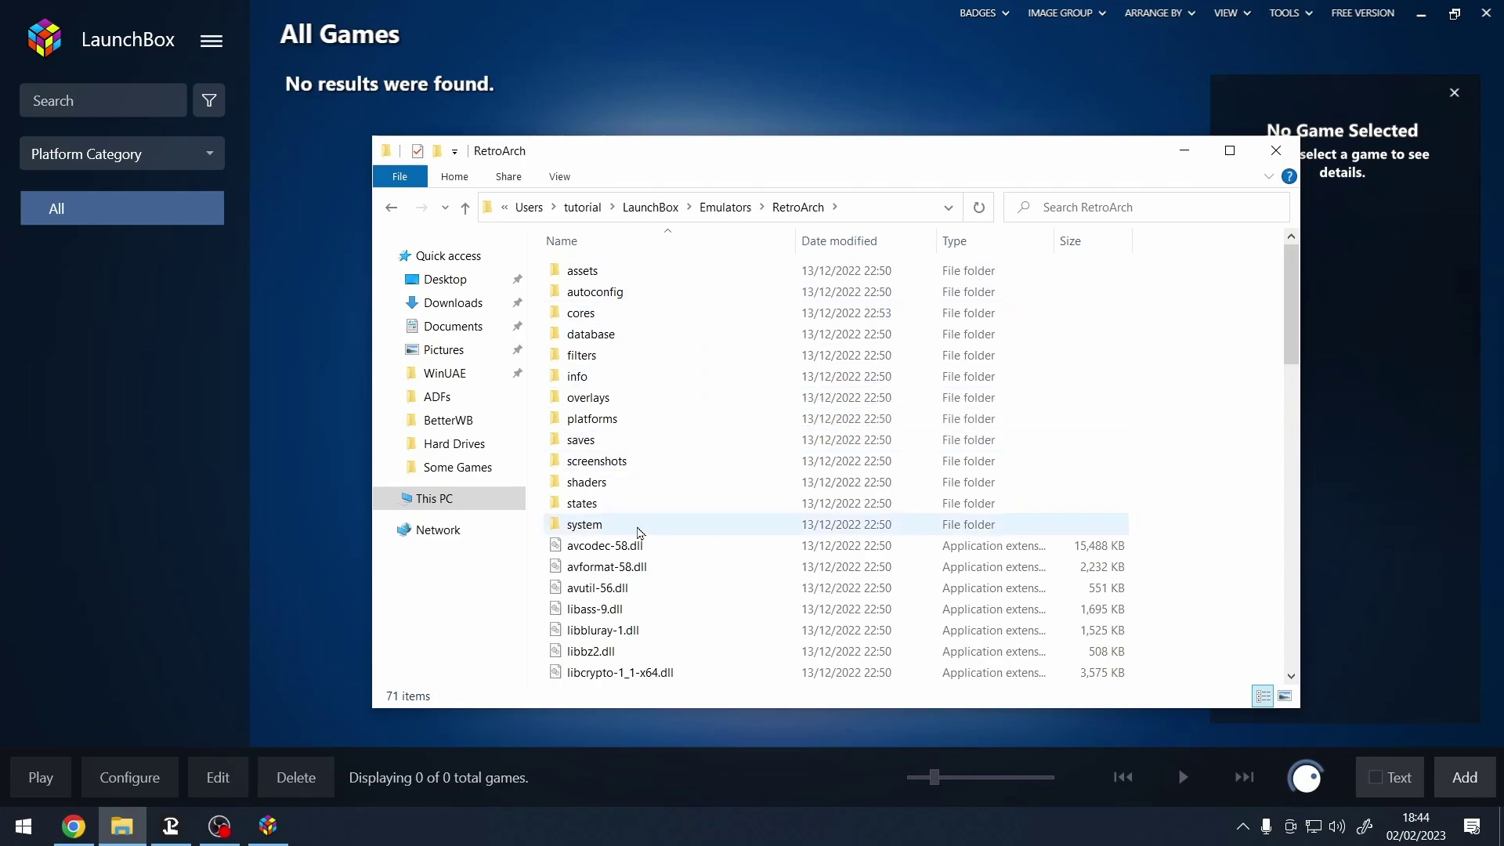
double_click(593, 524)
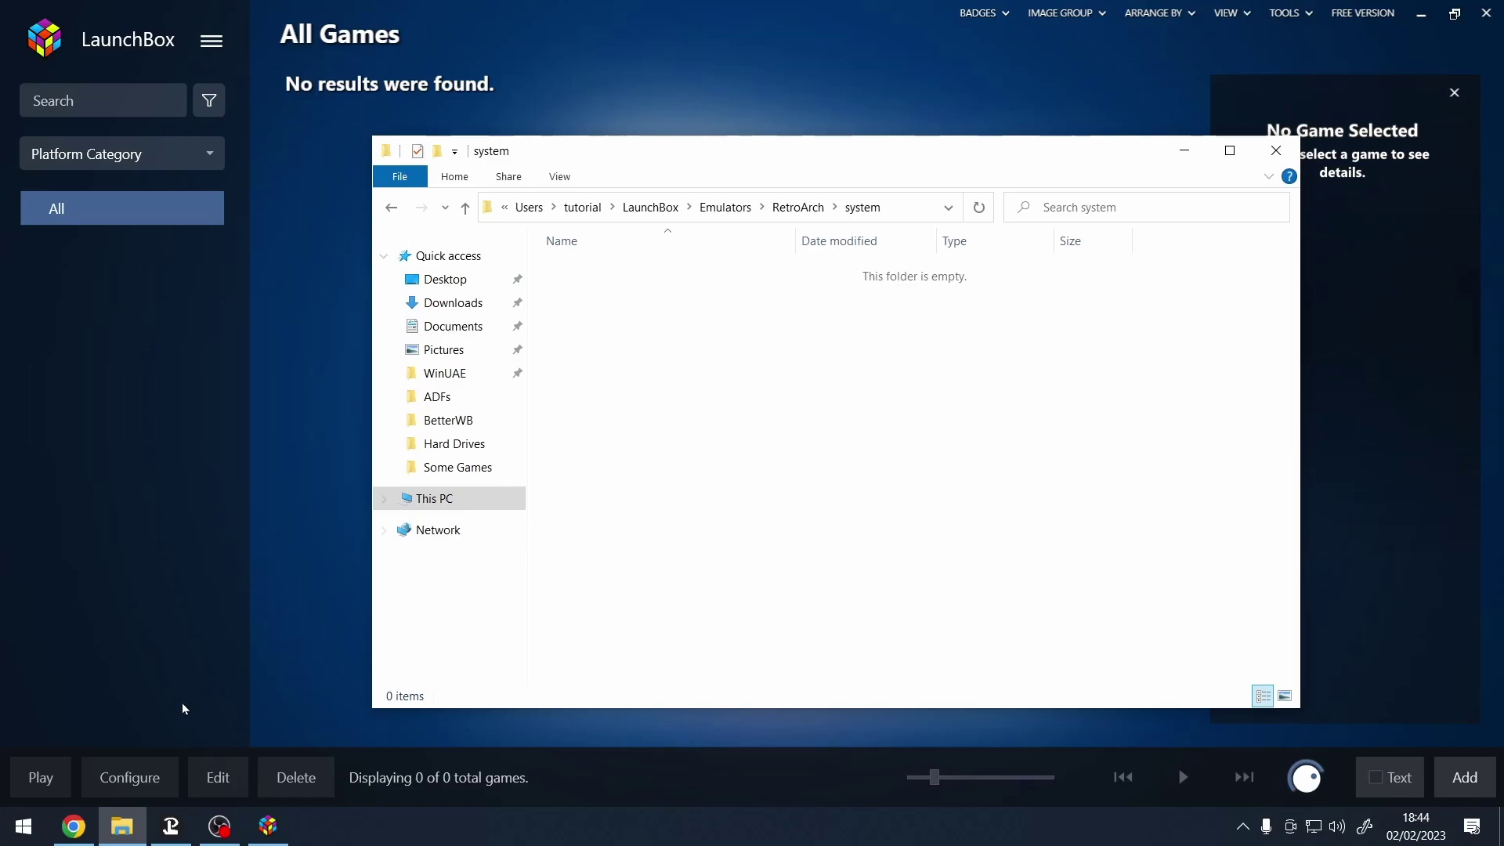
- Open a second Explorer window at Public Documents\Amiga Files\Shared\rom and review the ROM files
right_click(125, 814)
click(71, 721)
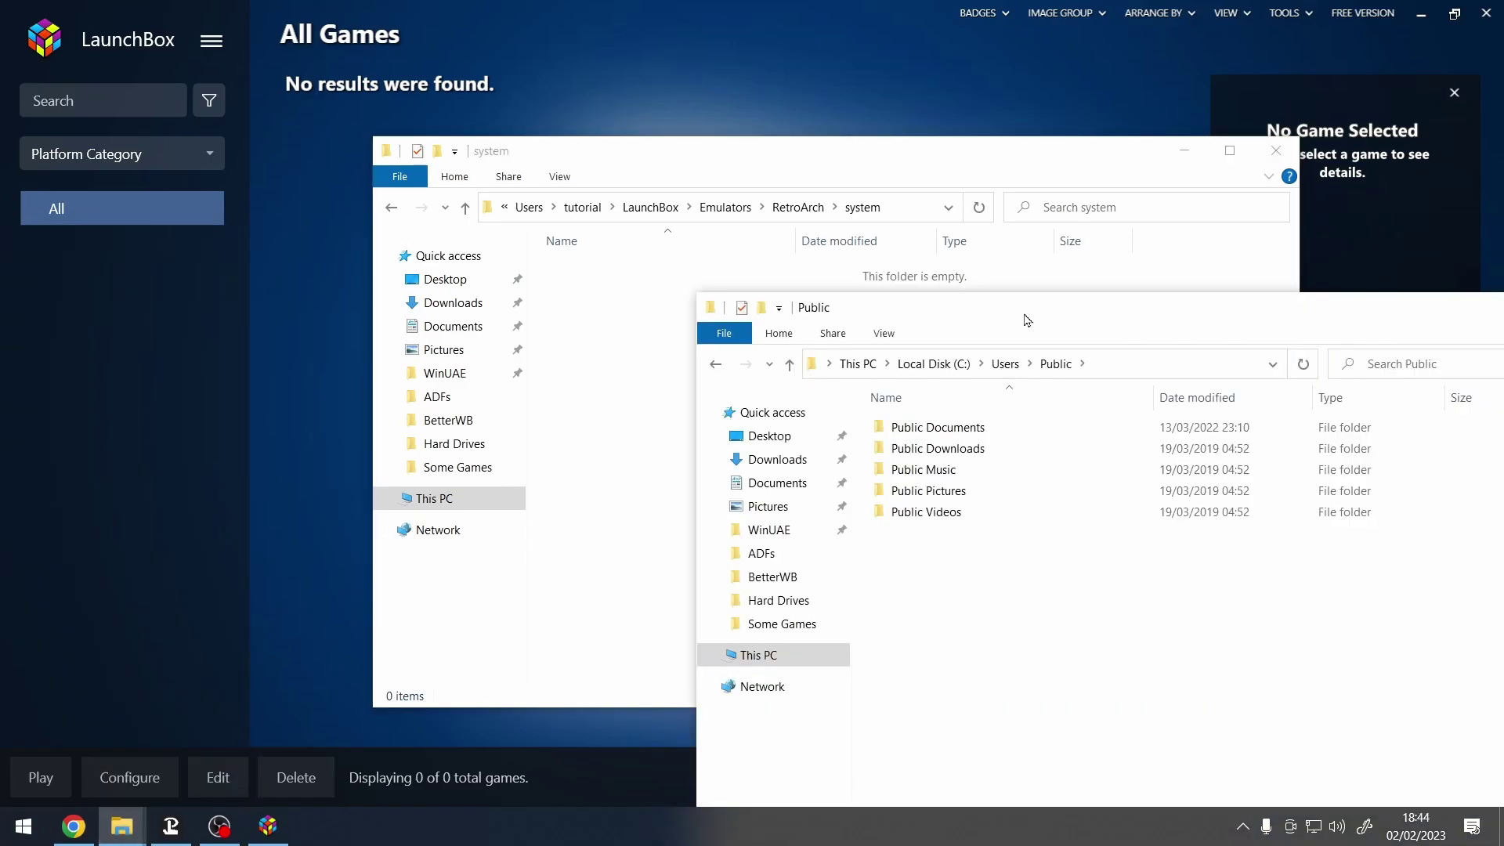
drag(1091, 307, 1124, 260)
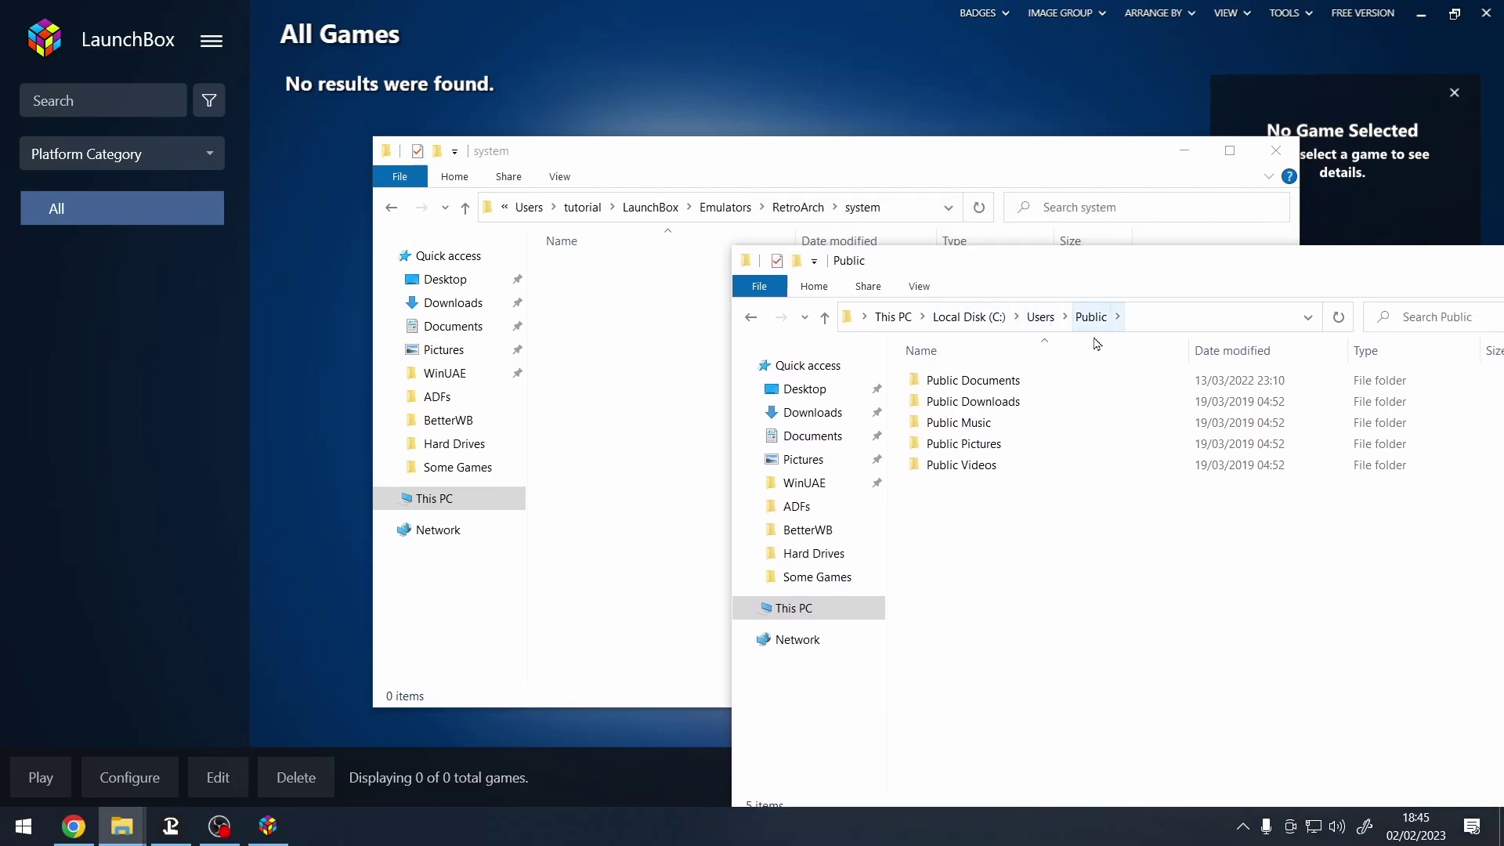
double_click(971, 381)
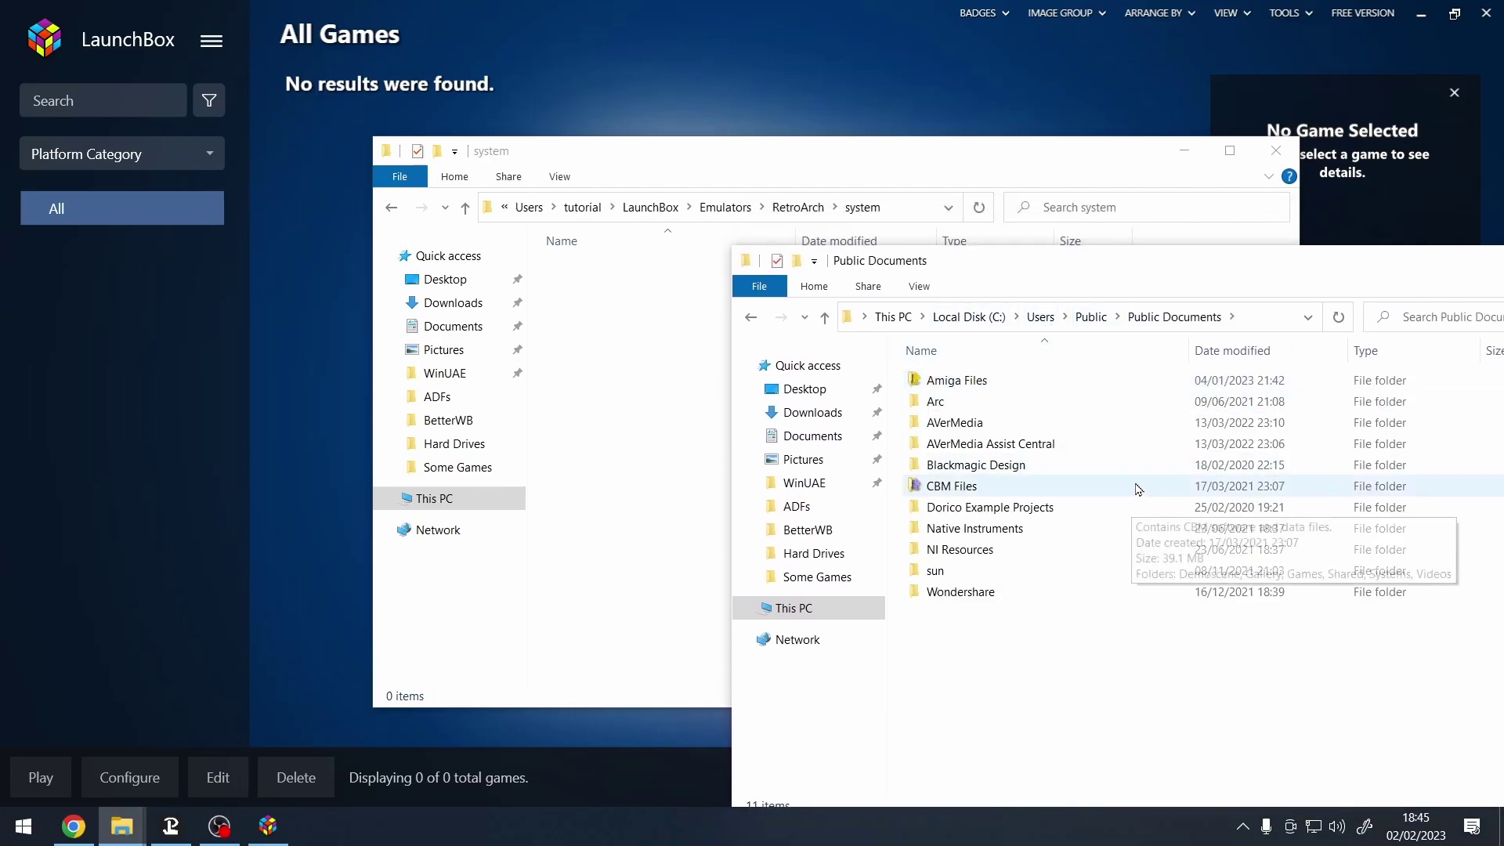
double_click(957, 381)
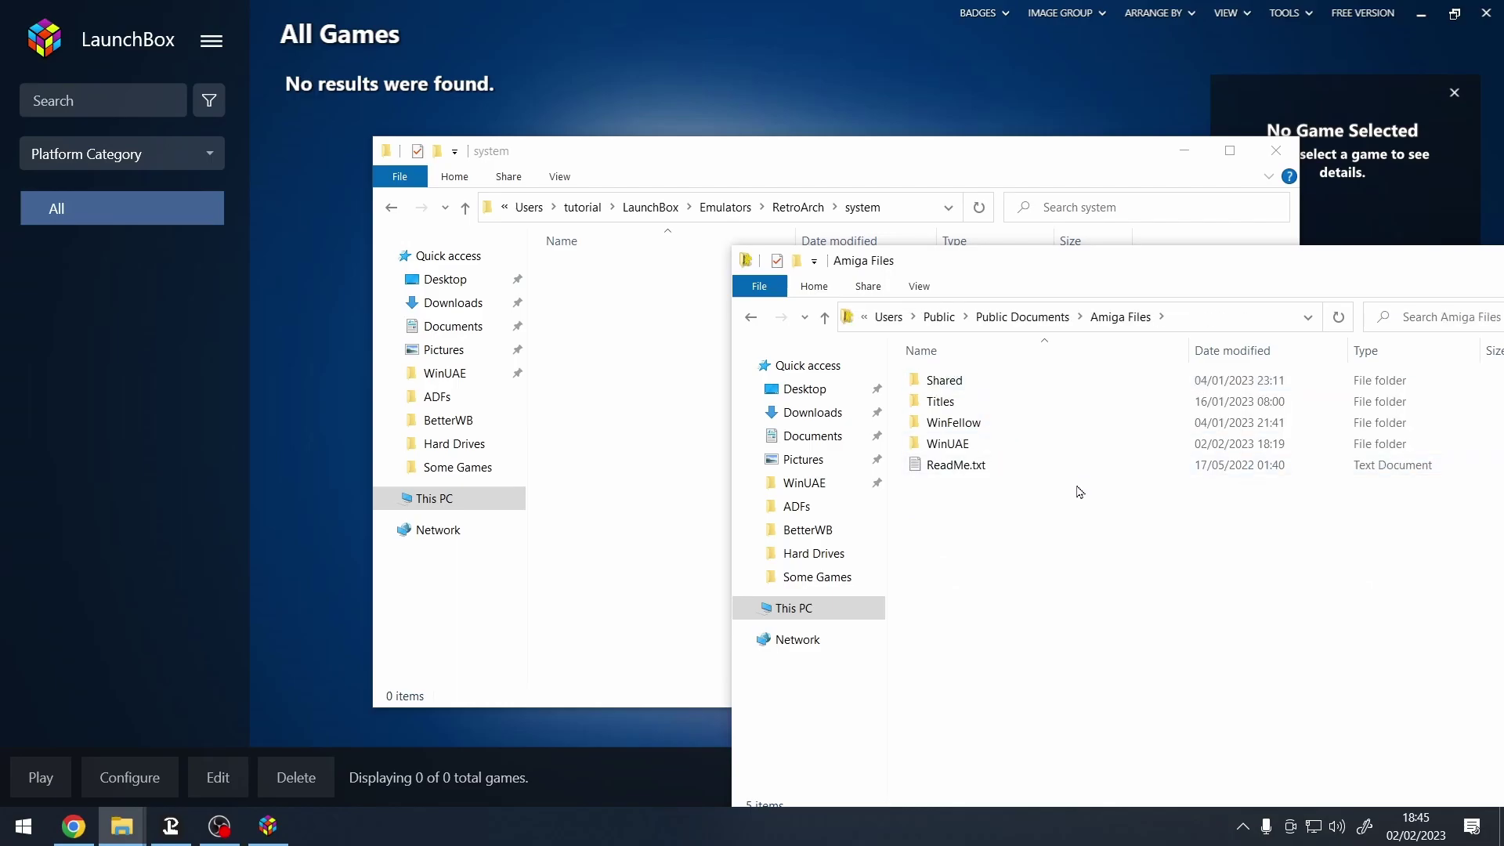
double_click(973, 382)
double_click(979, 444)
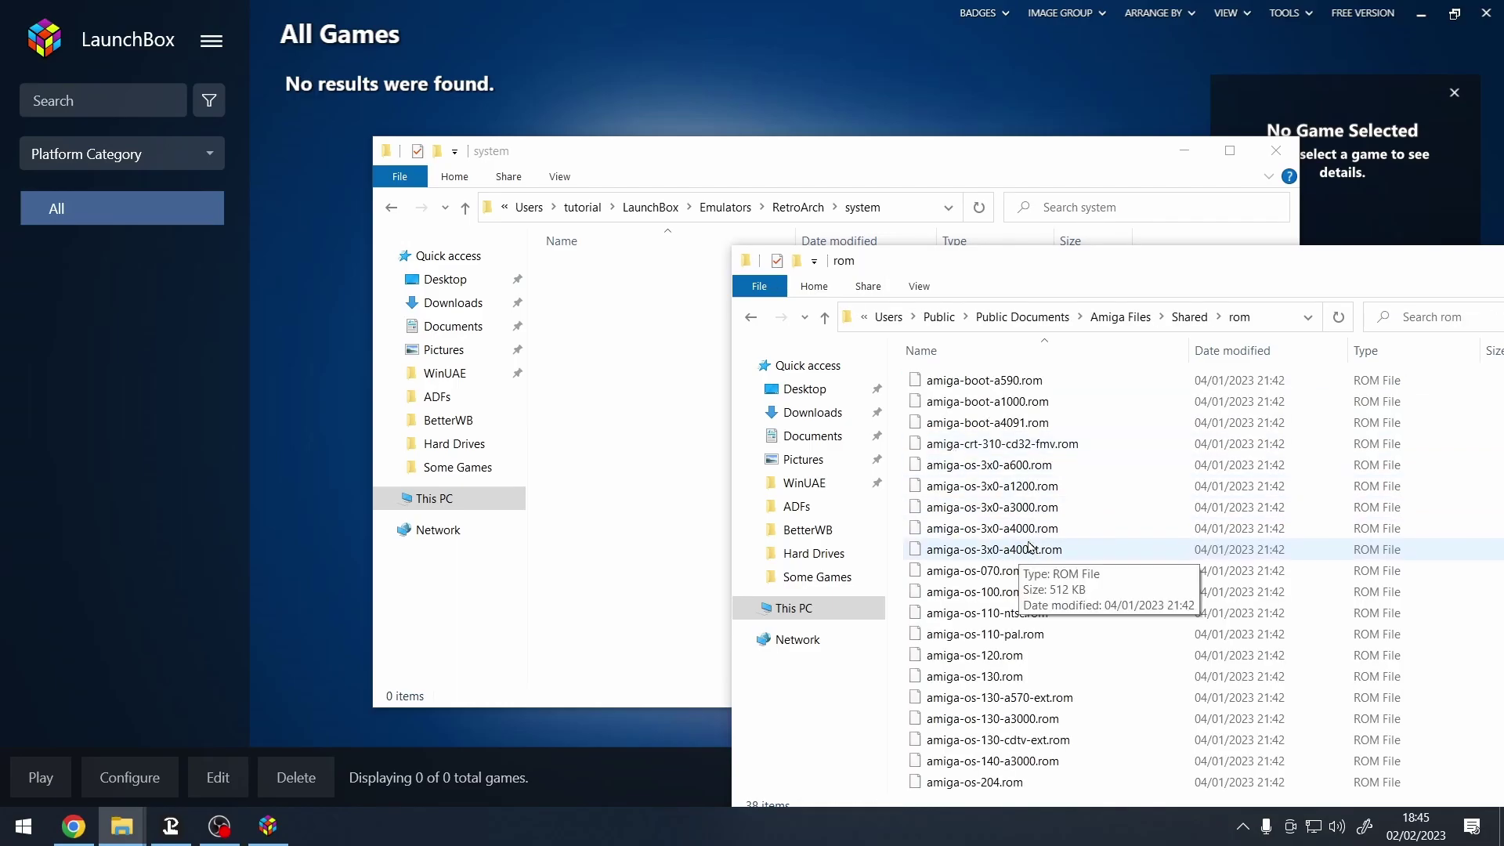
drag(1069, 263, 1067, 196)
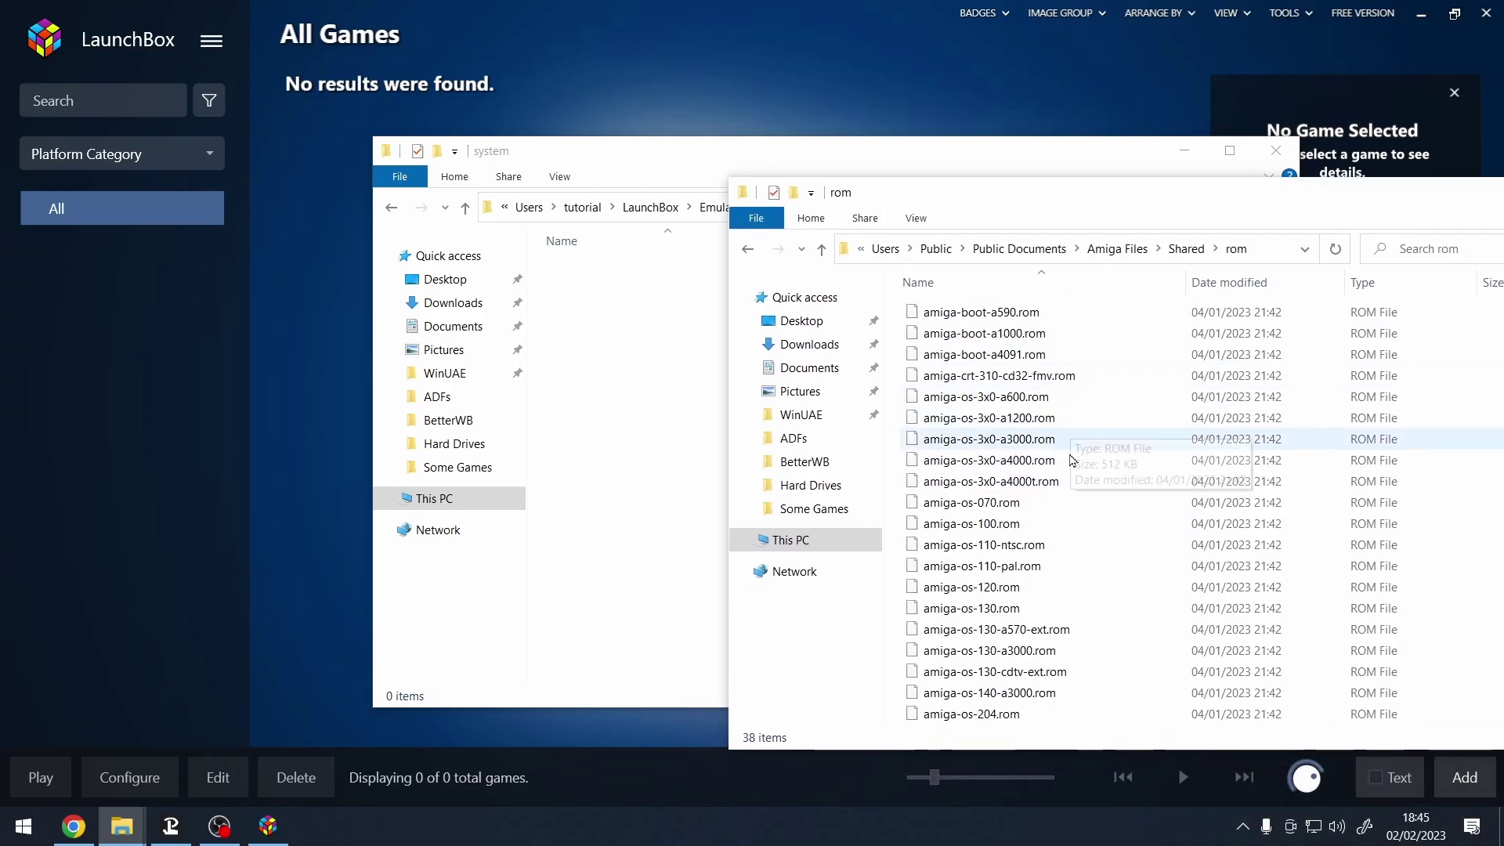
scroll(1066, 466, down, 4)
scroll(1072, 483, down, 2)
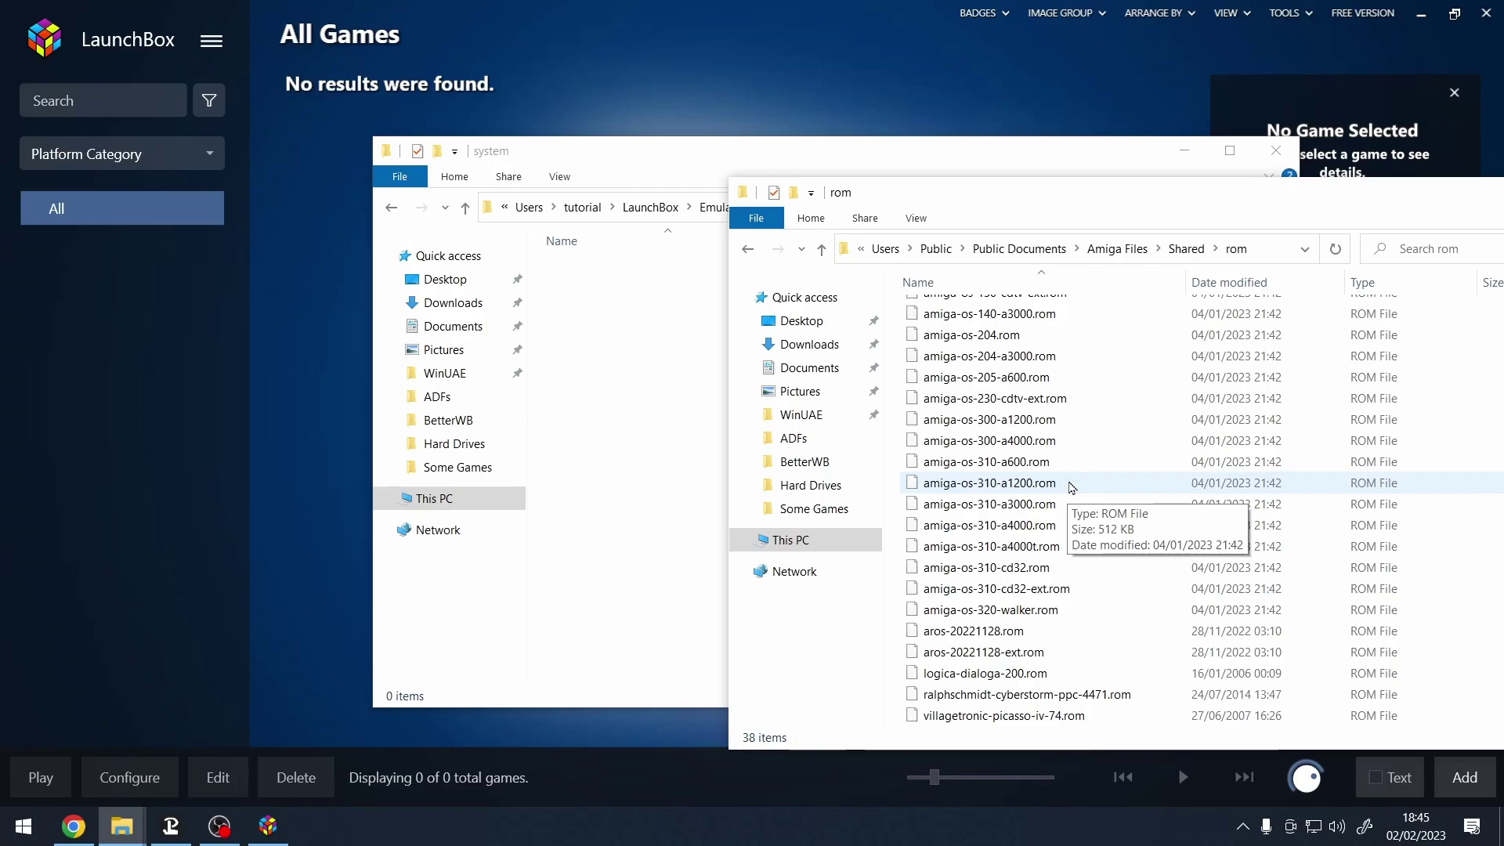
scroll(1072, 487, up, 1)
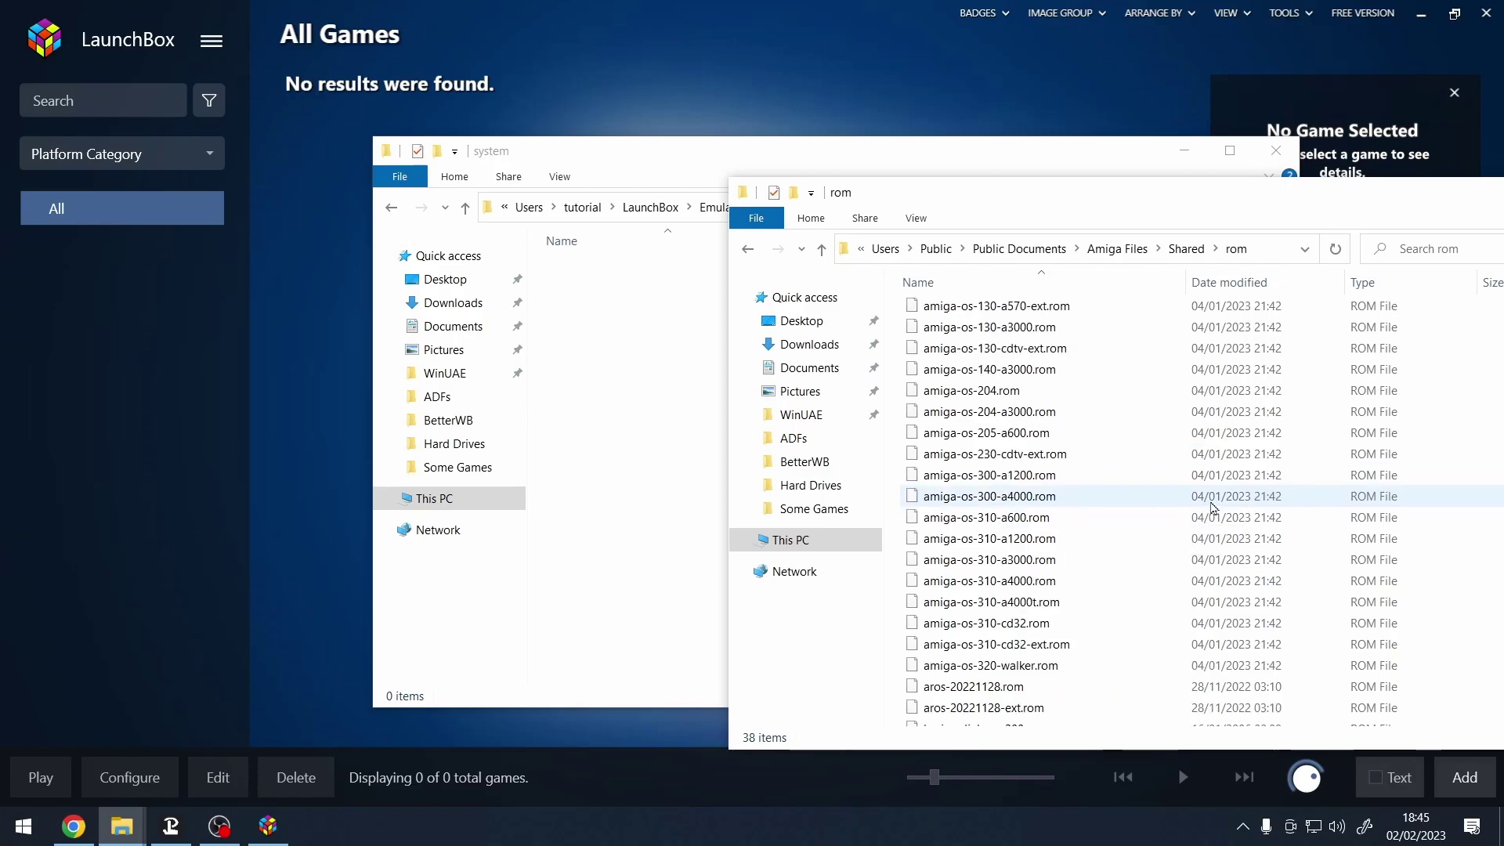
- Arrange both windows and copy all ROM files from rom into RetroArch's system folder
drag(856, 191, 947, 266)
click(832, 180)
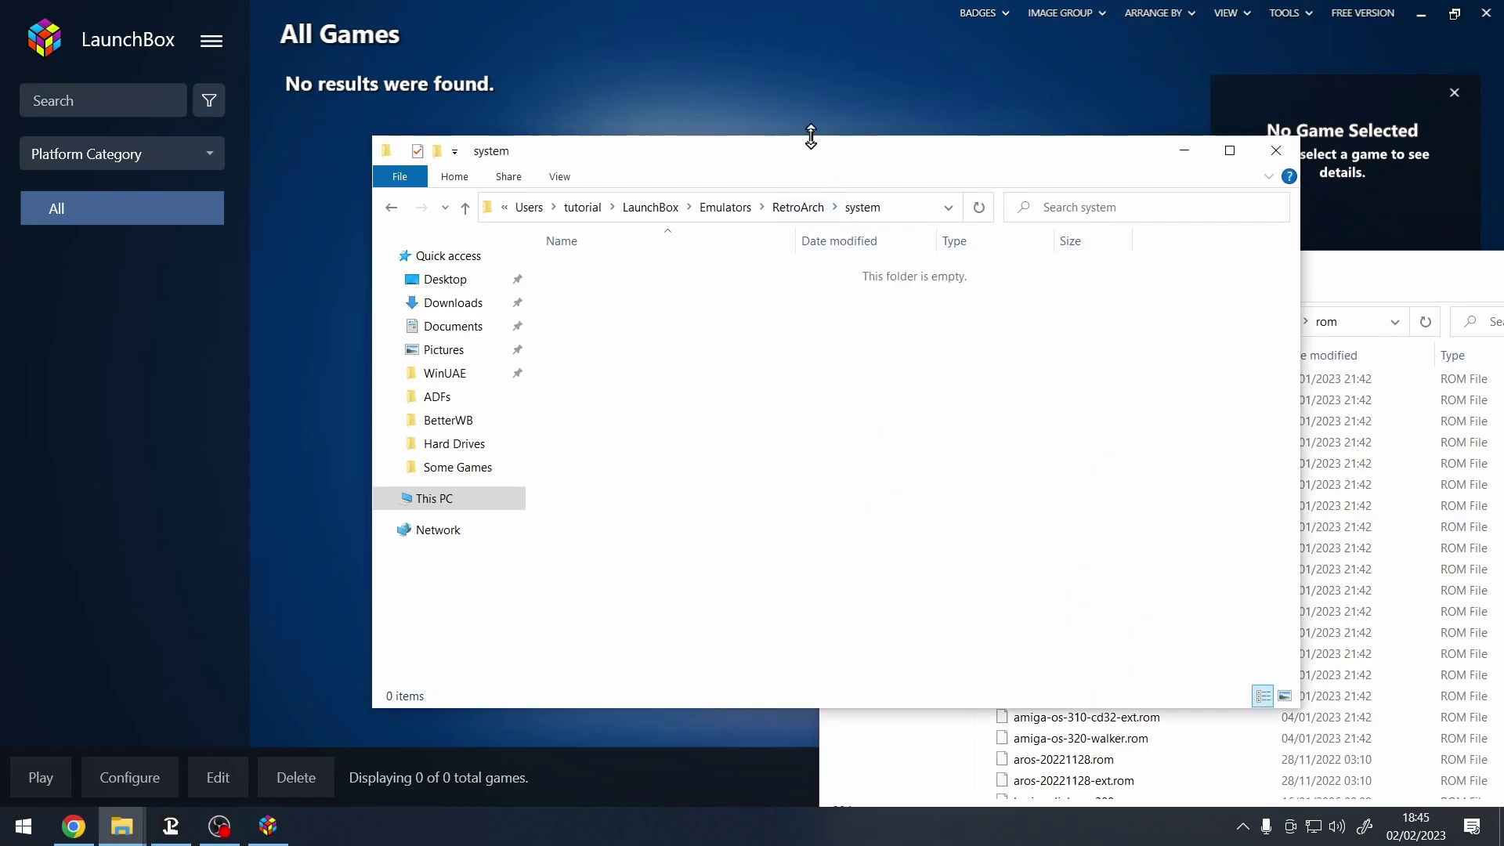
drag(816, 156, 702, 60)
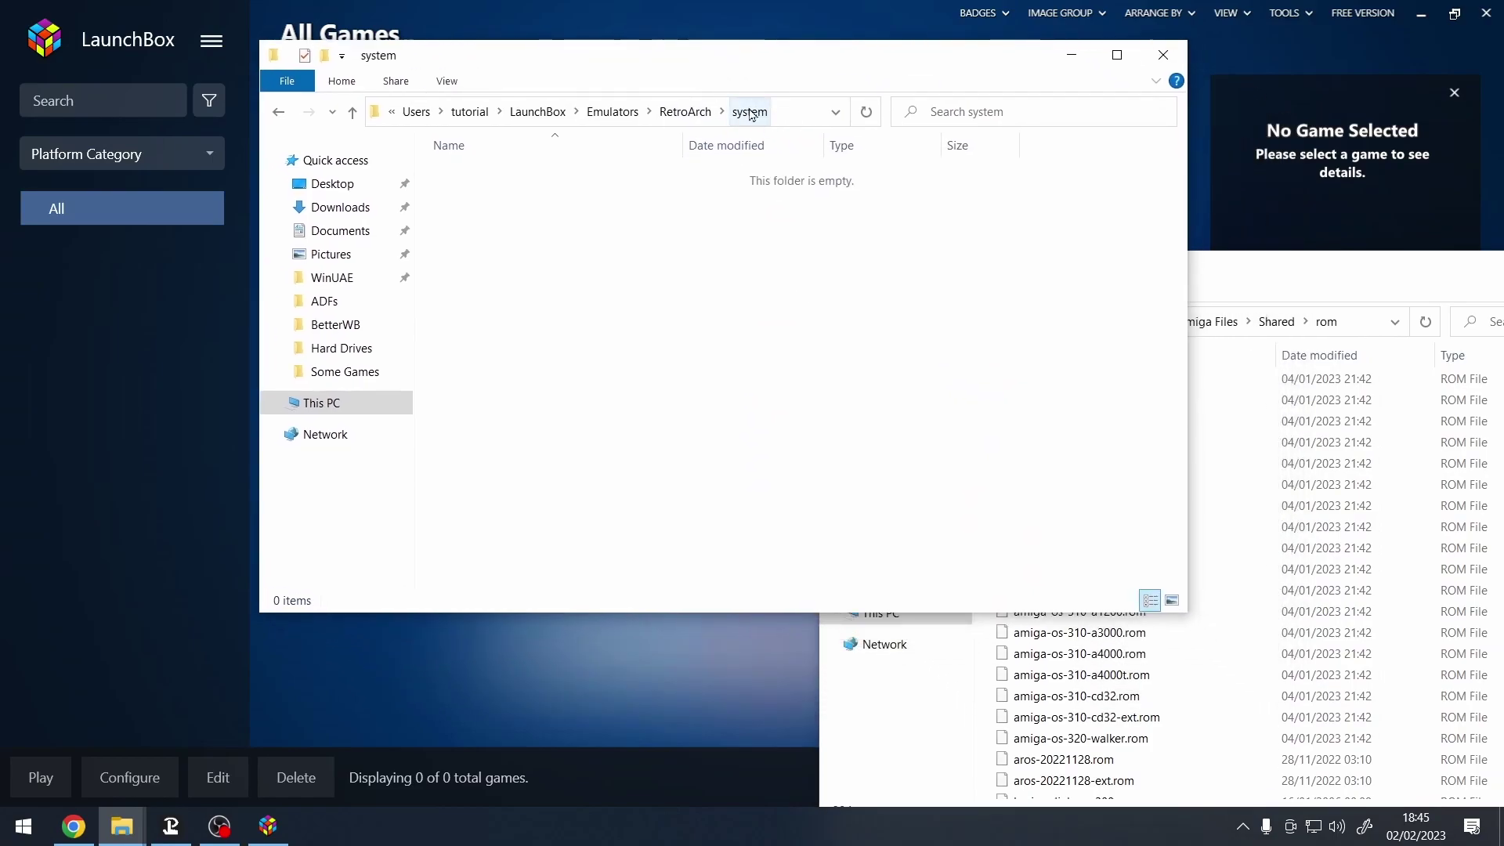
click(1281, 280)
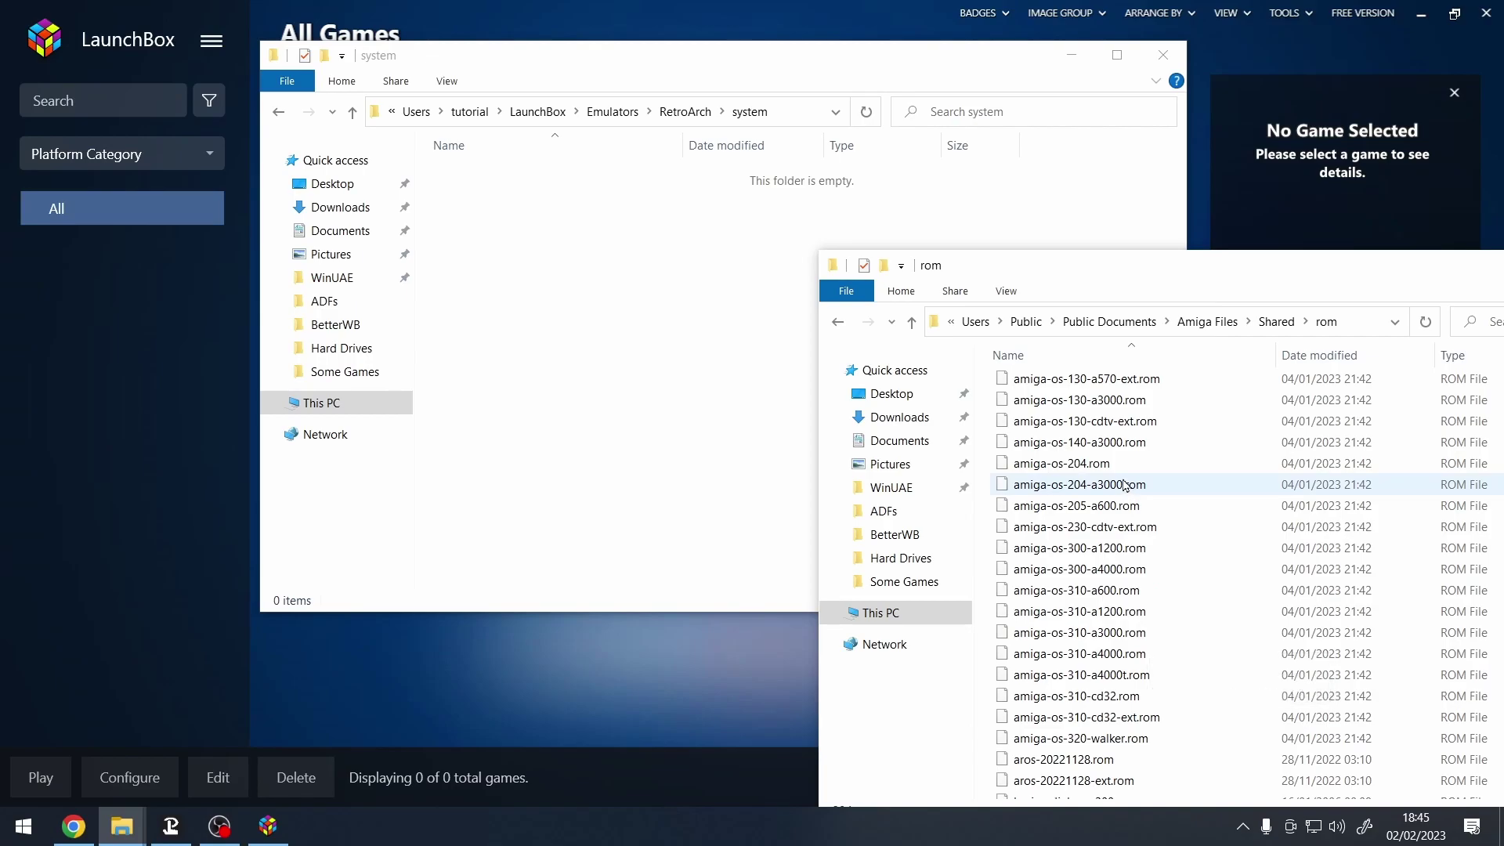
click(1125, 470)
key(ctrl+a)
drag(1126, 479, 594, 345)
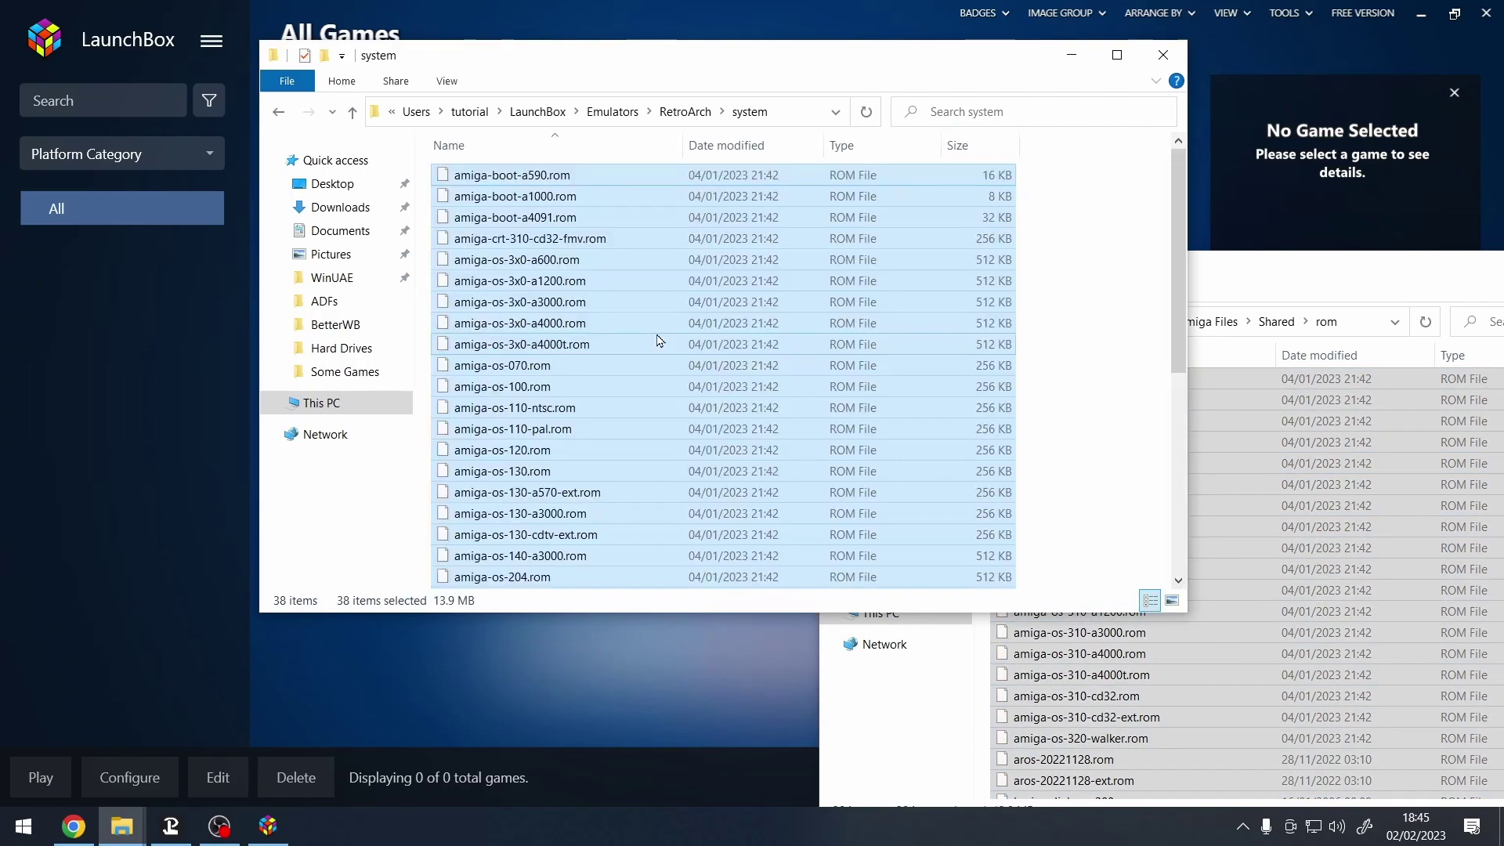
scroll(595, 321, down, 6)
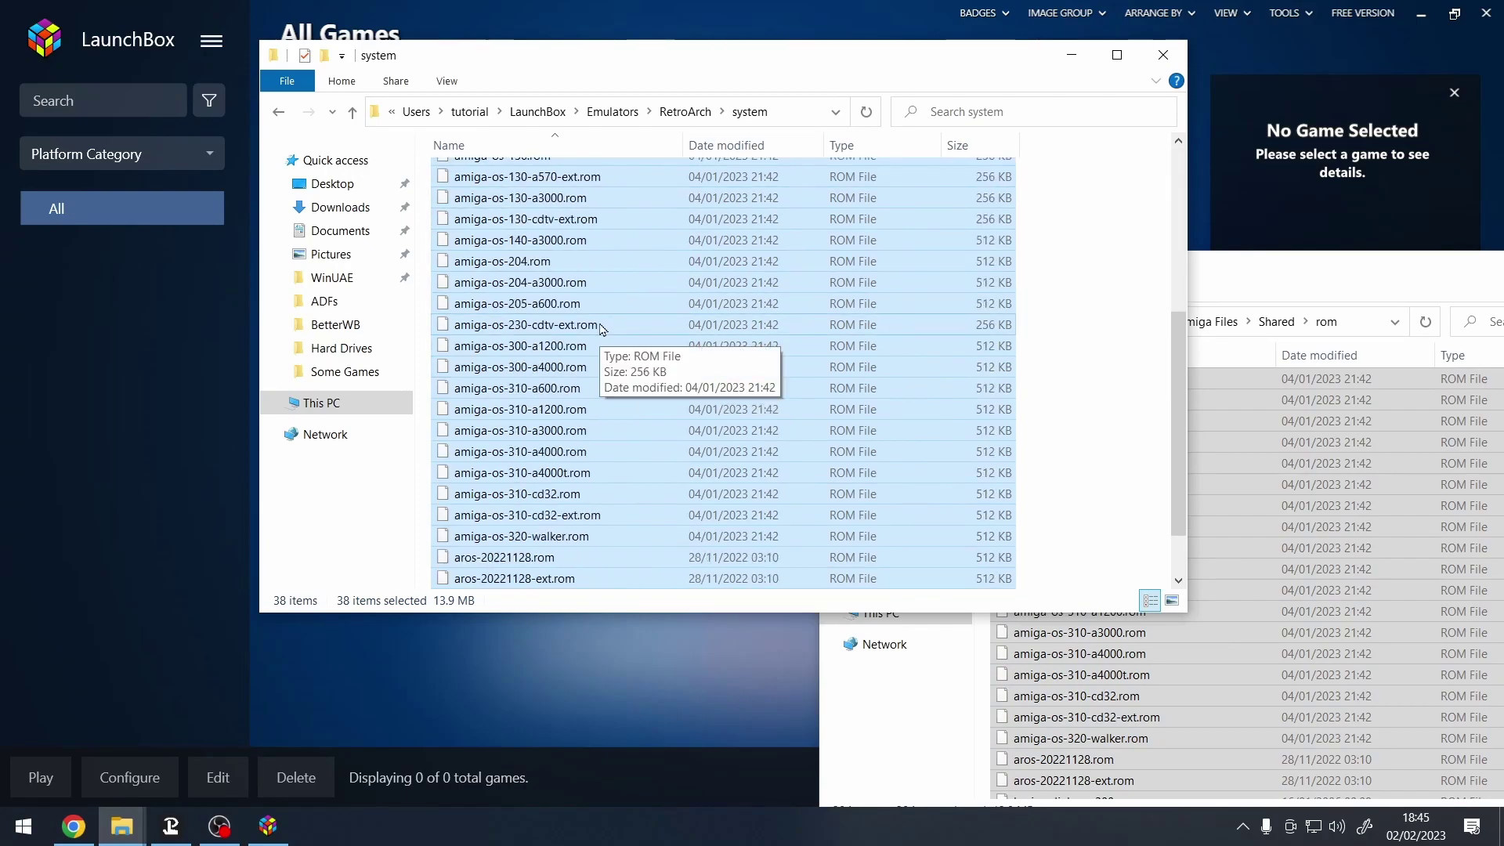
scroll(606, 343, up, 6)
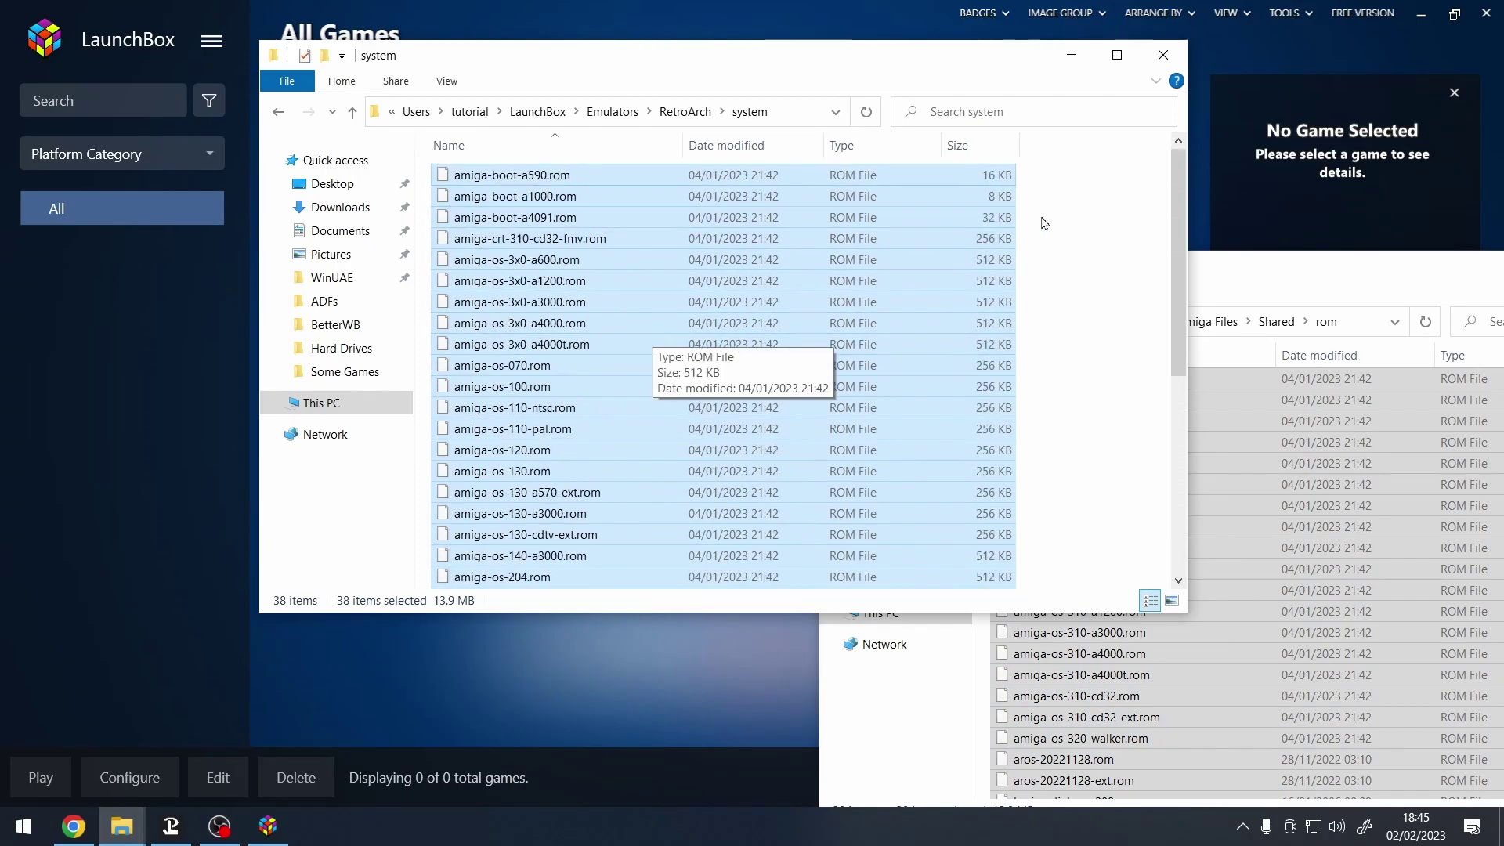
click(1066, 214)
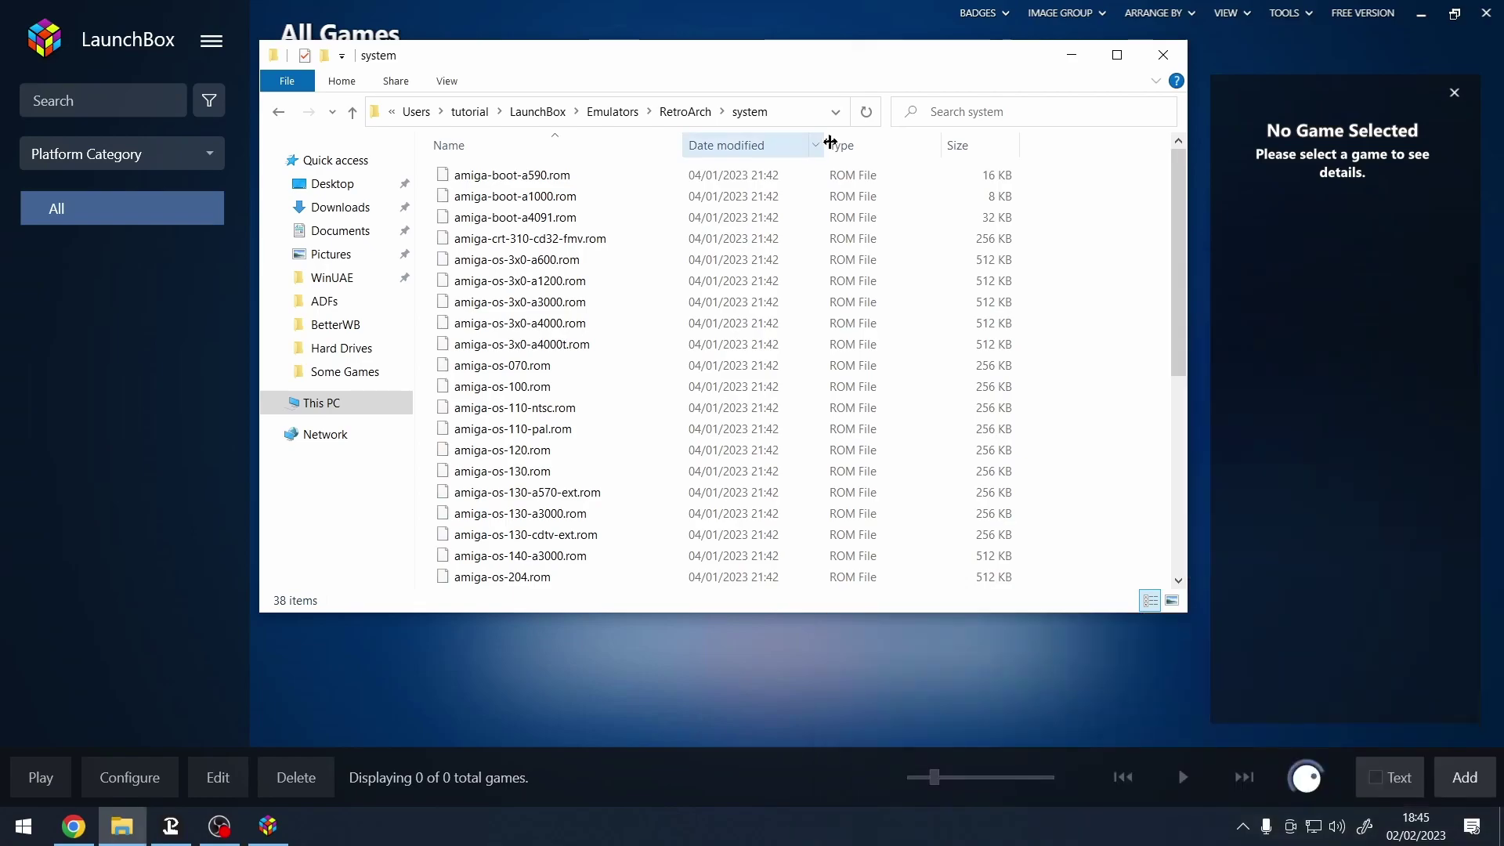
- Check the RetroArch folder one level up, then close the Explorer window
key(alt+Up)
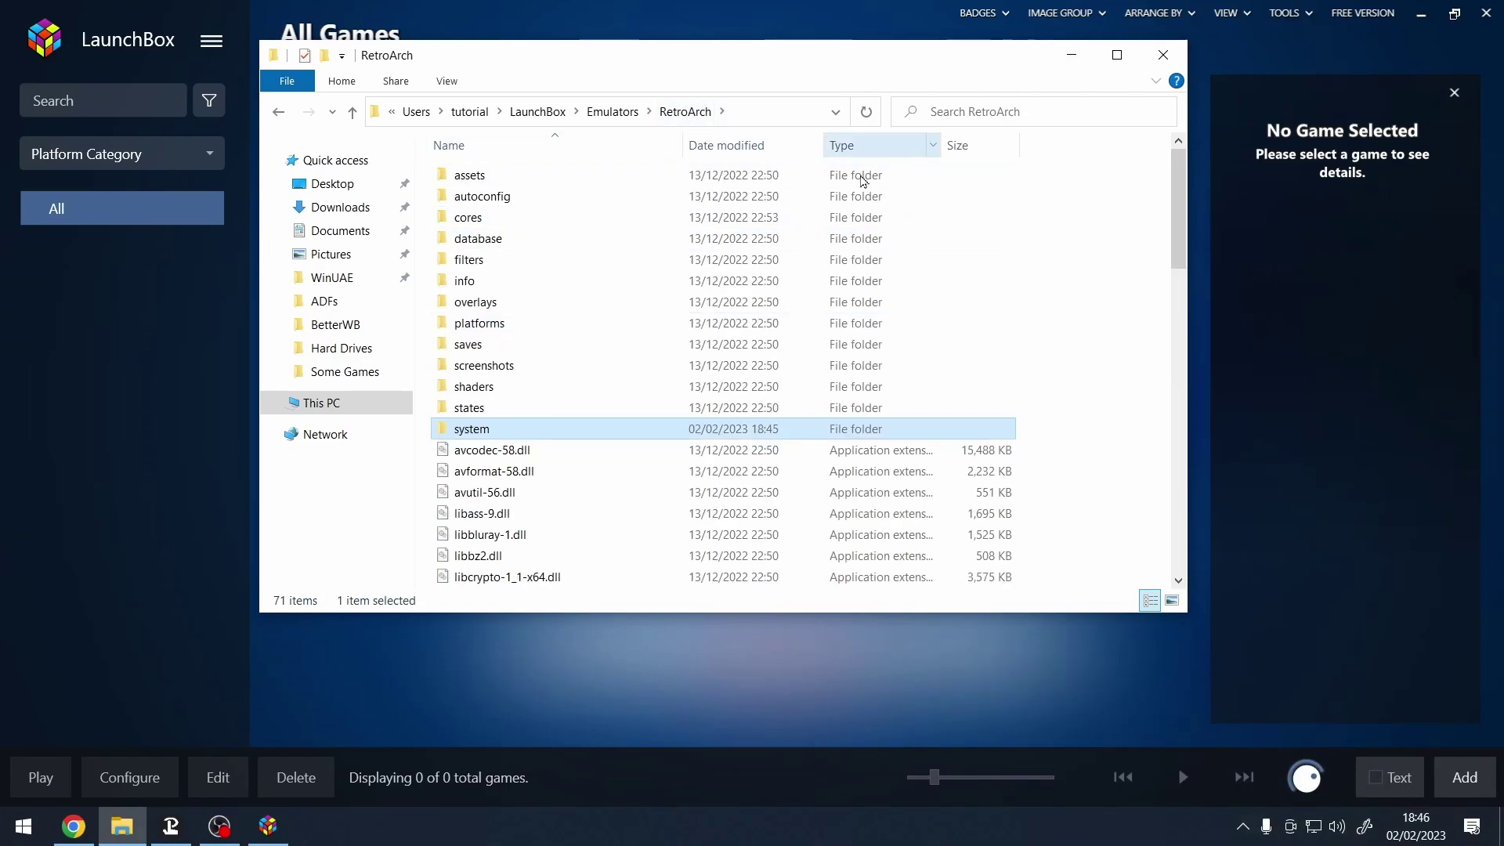
scroll(732, 344, down, 8)
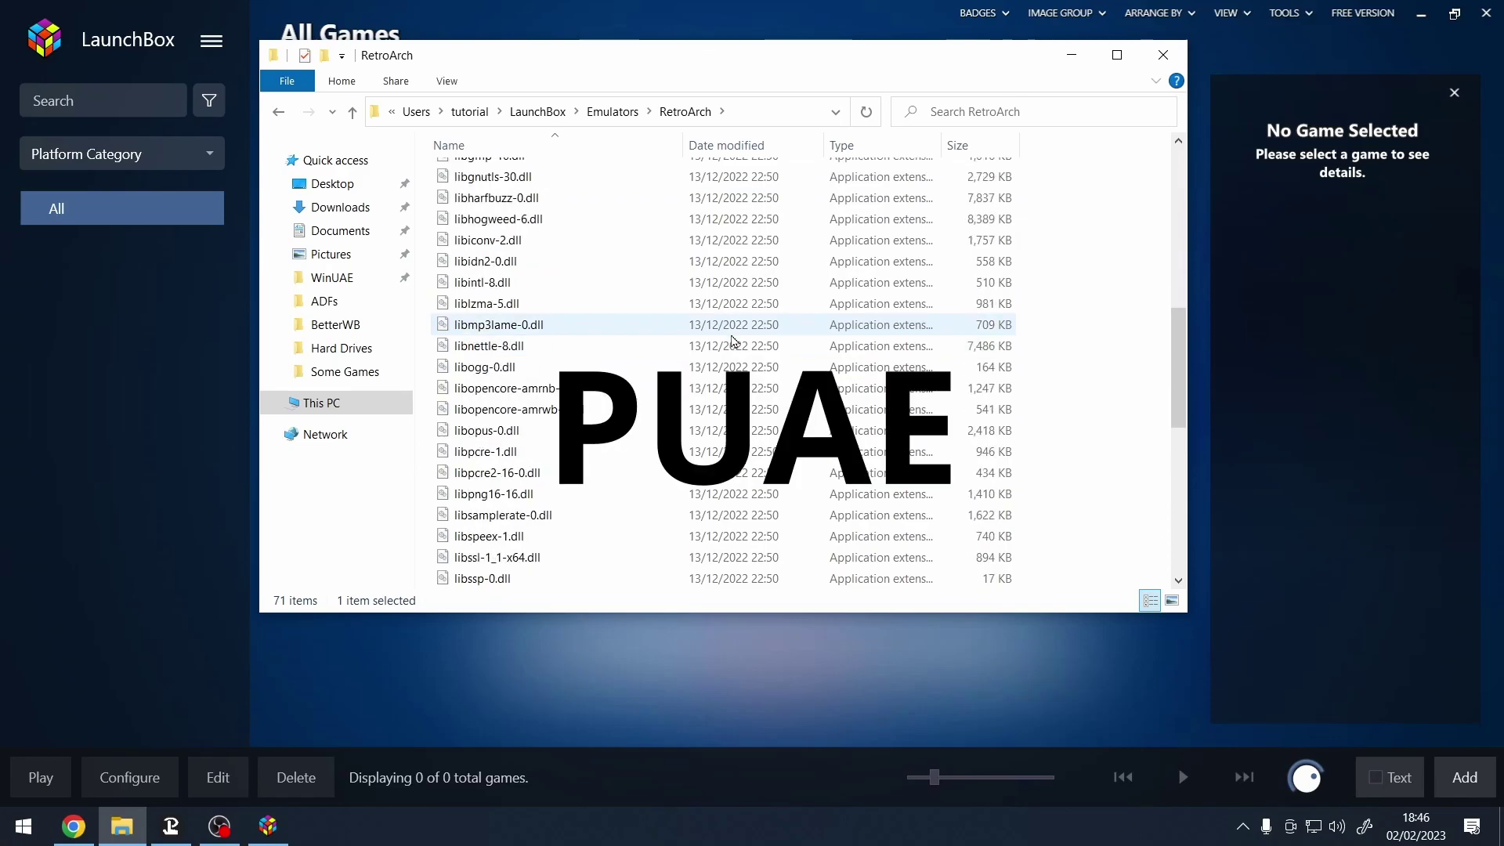
scroll(732, 341, up, 9)
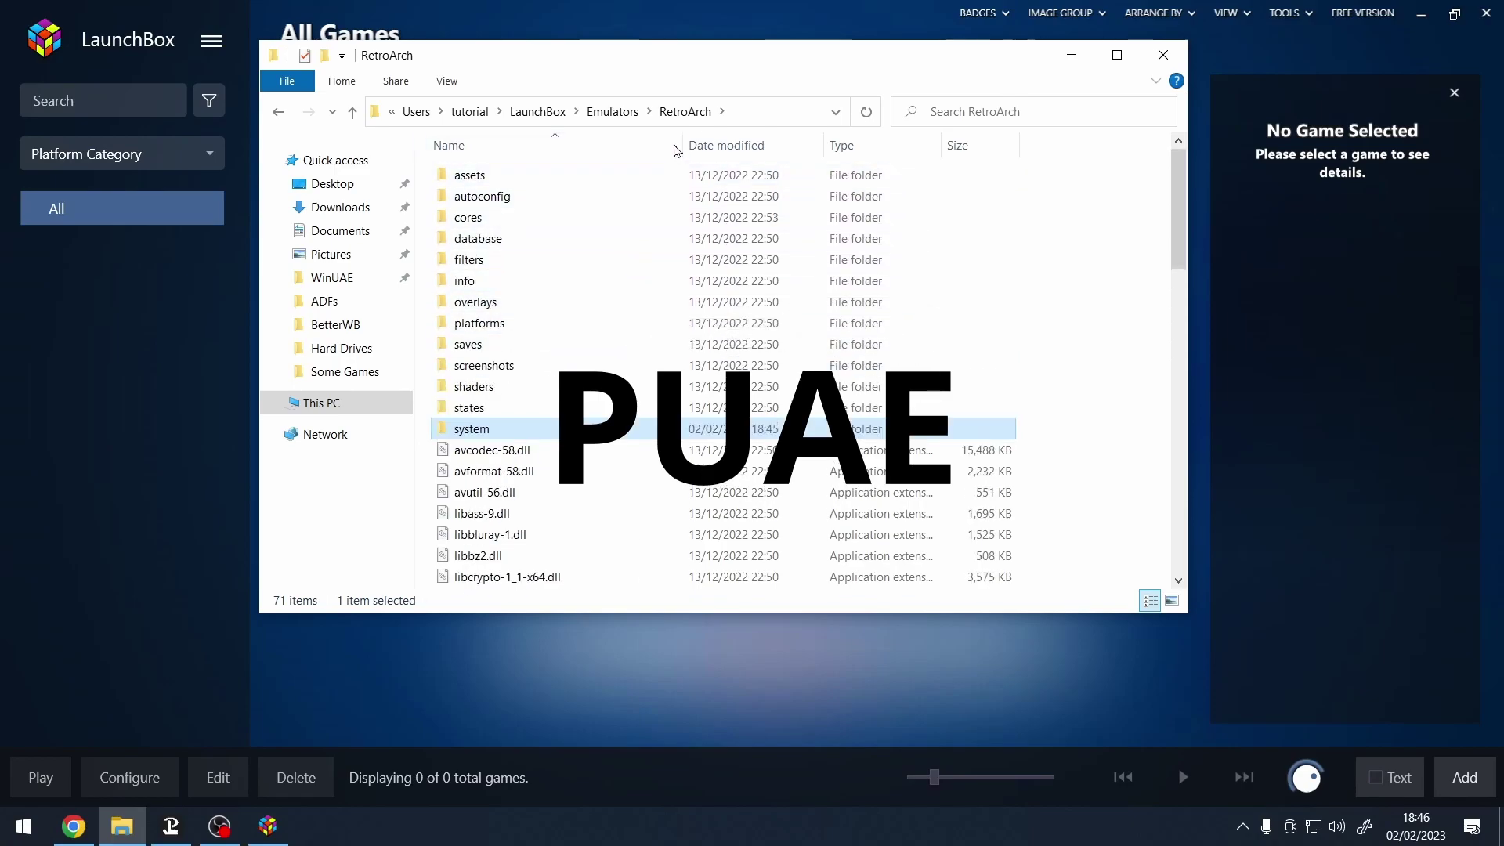
click(1163, 54)
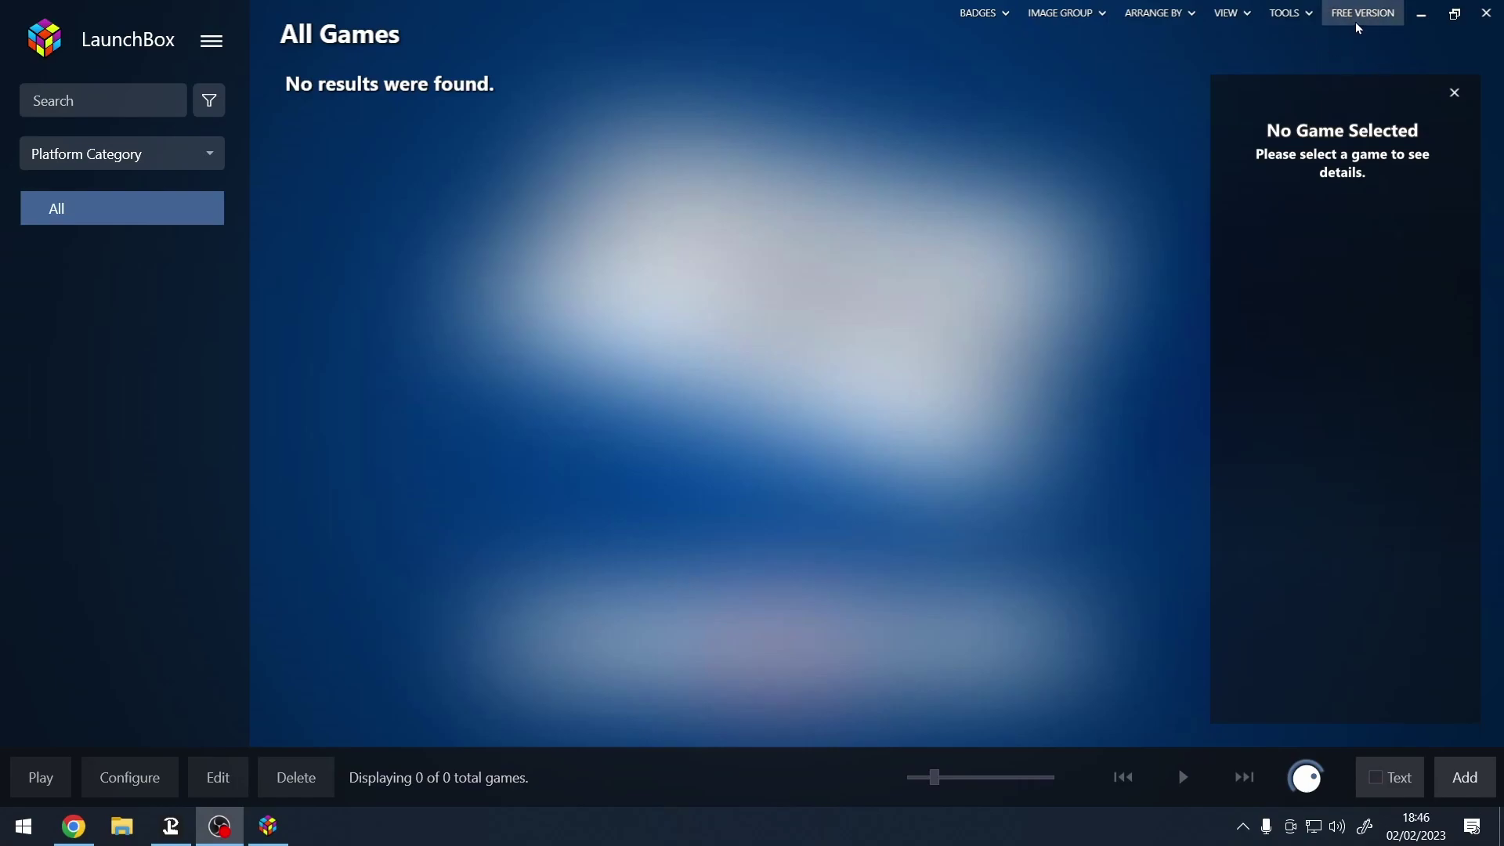
- Launch the Import ROMs wizard from Tools > Import > ROM Files and pass the welcome page
click(210, 40)
mouse_move(315, 152)
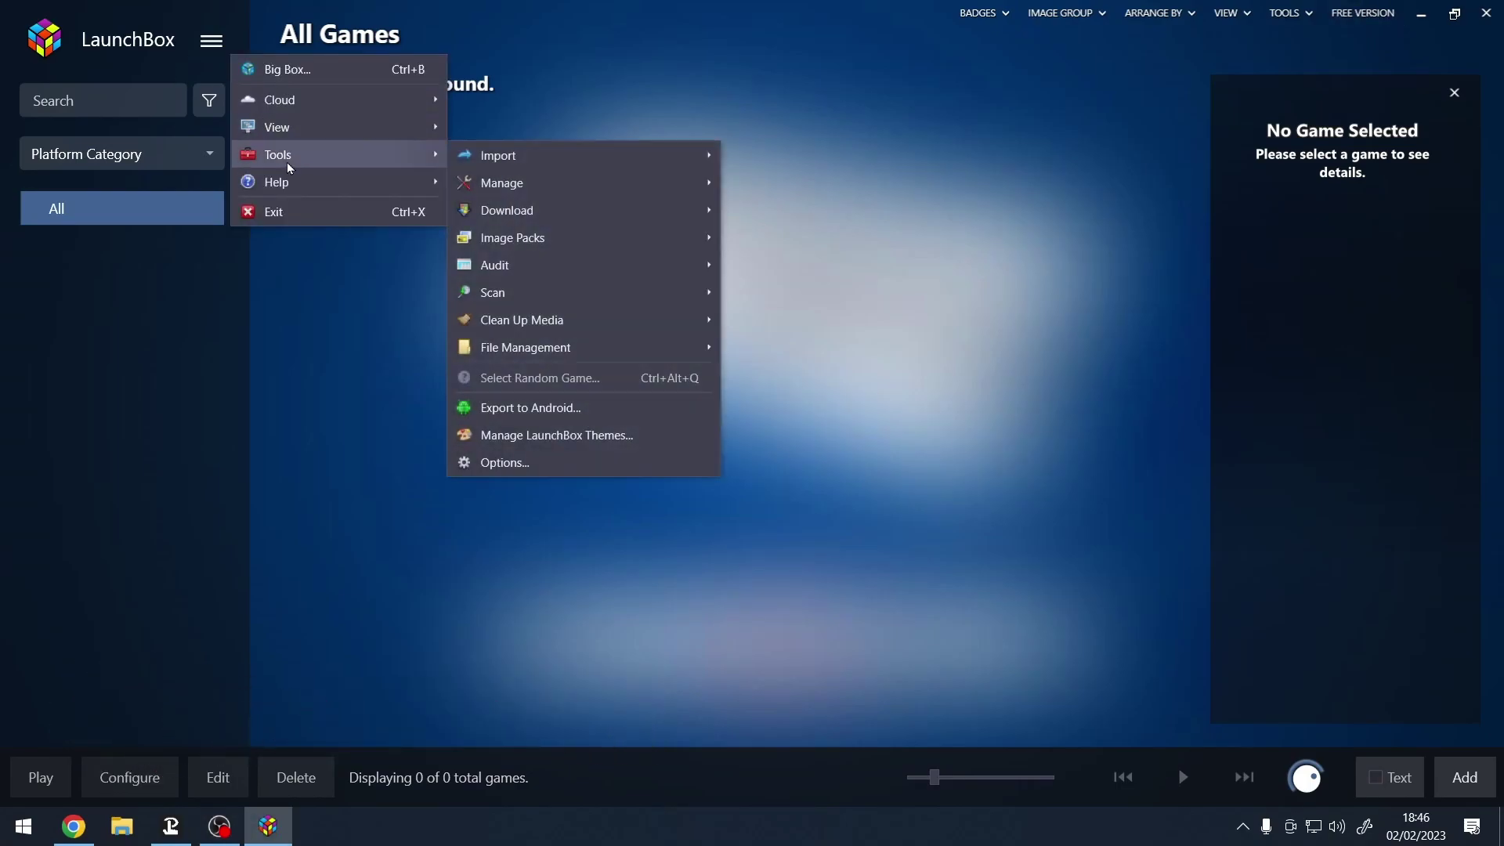
mouse_move(551, 162)
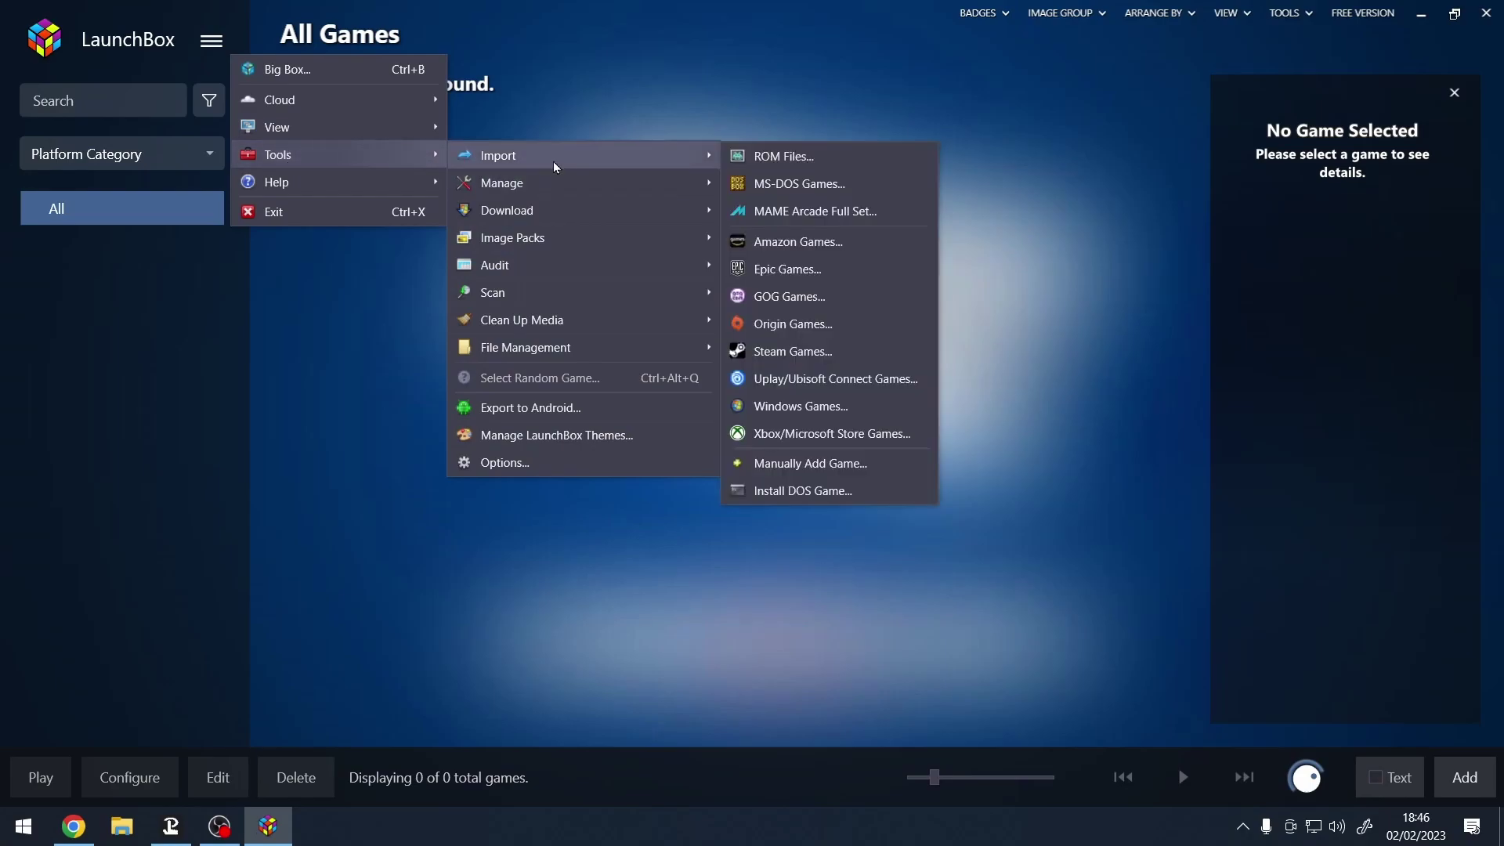
click(829, 160)
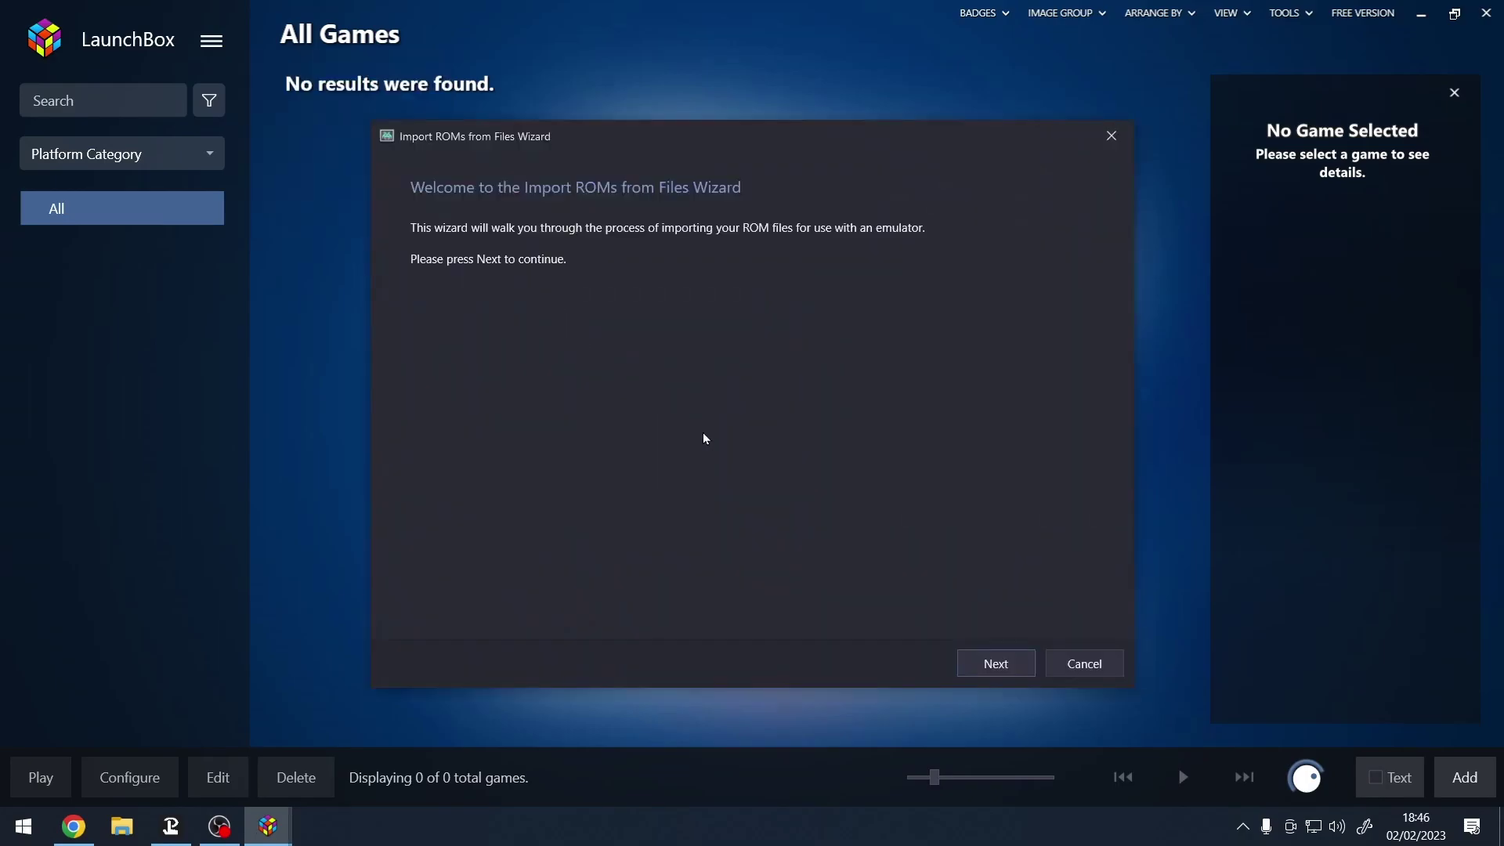
click(1016, 668)
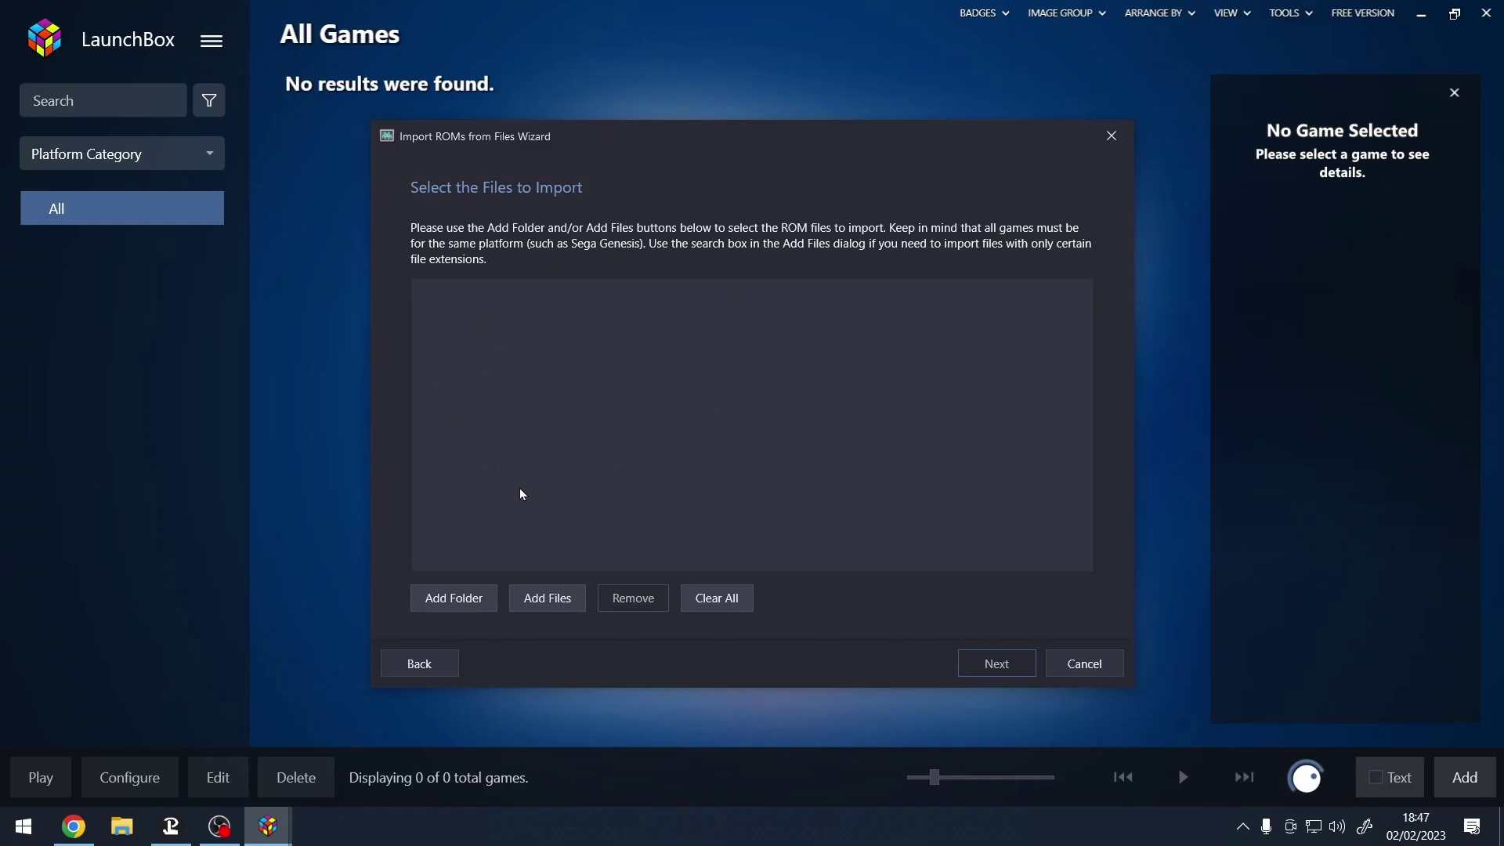
- Add a folder to the import, browsing to Downloads\Some Games
click(458, 596)
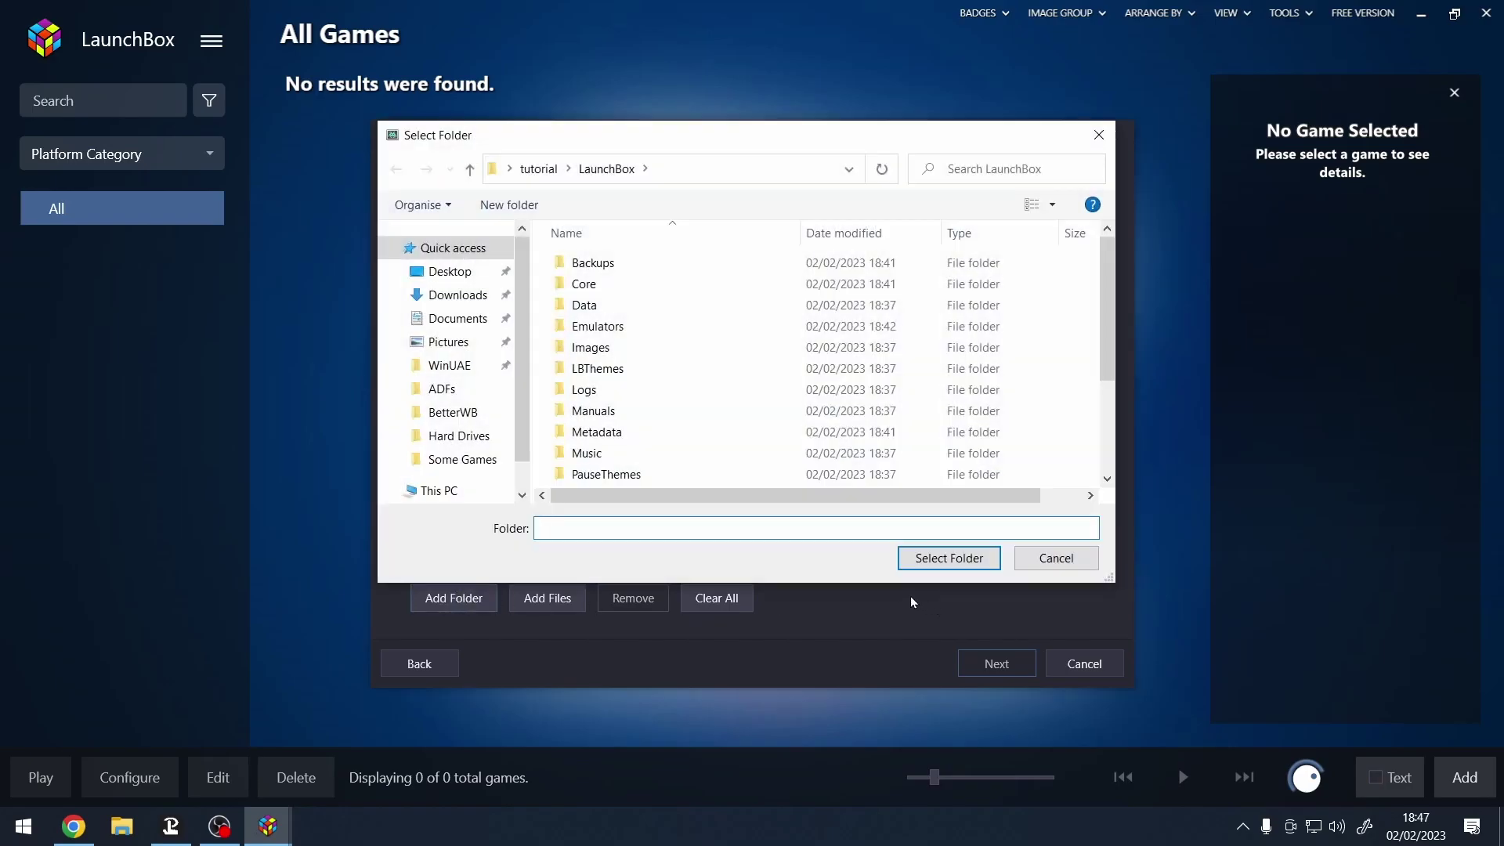
click(462, 296)
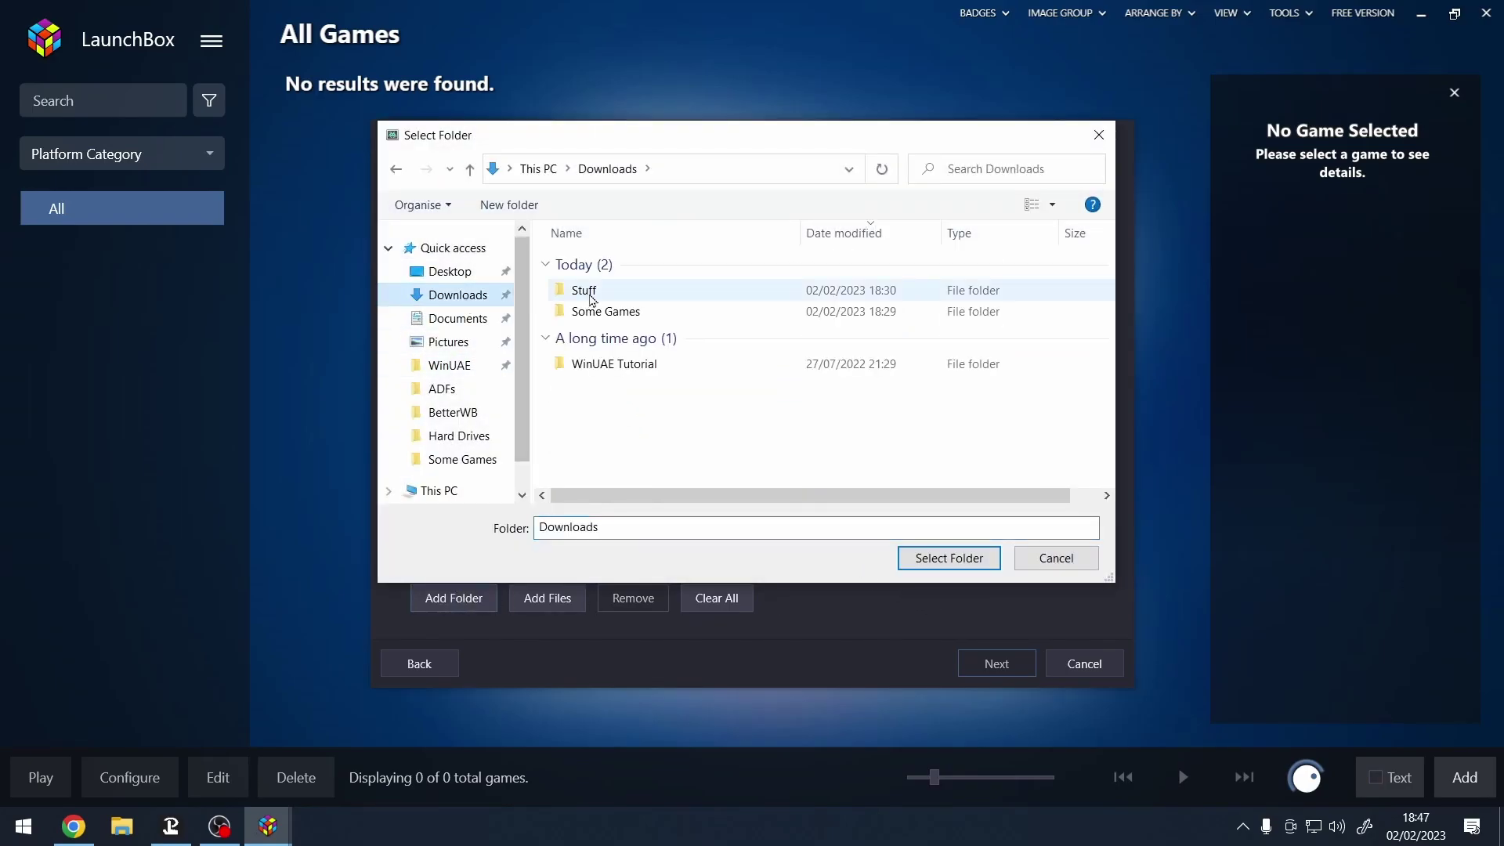
click(623, 312)
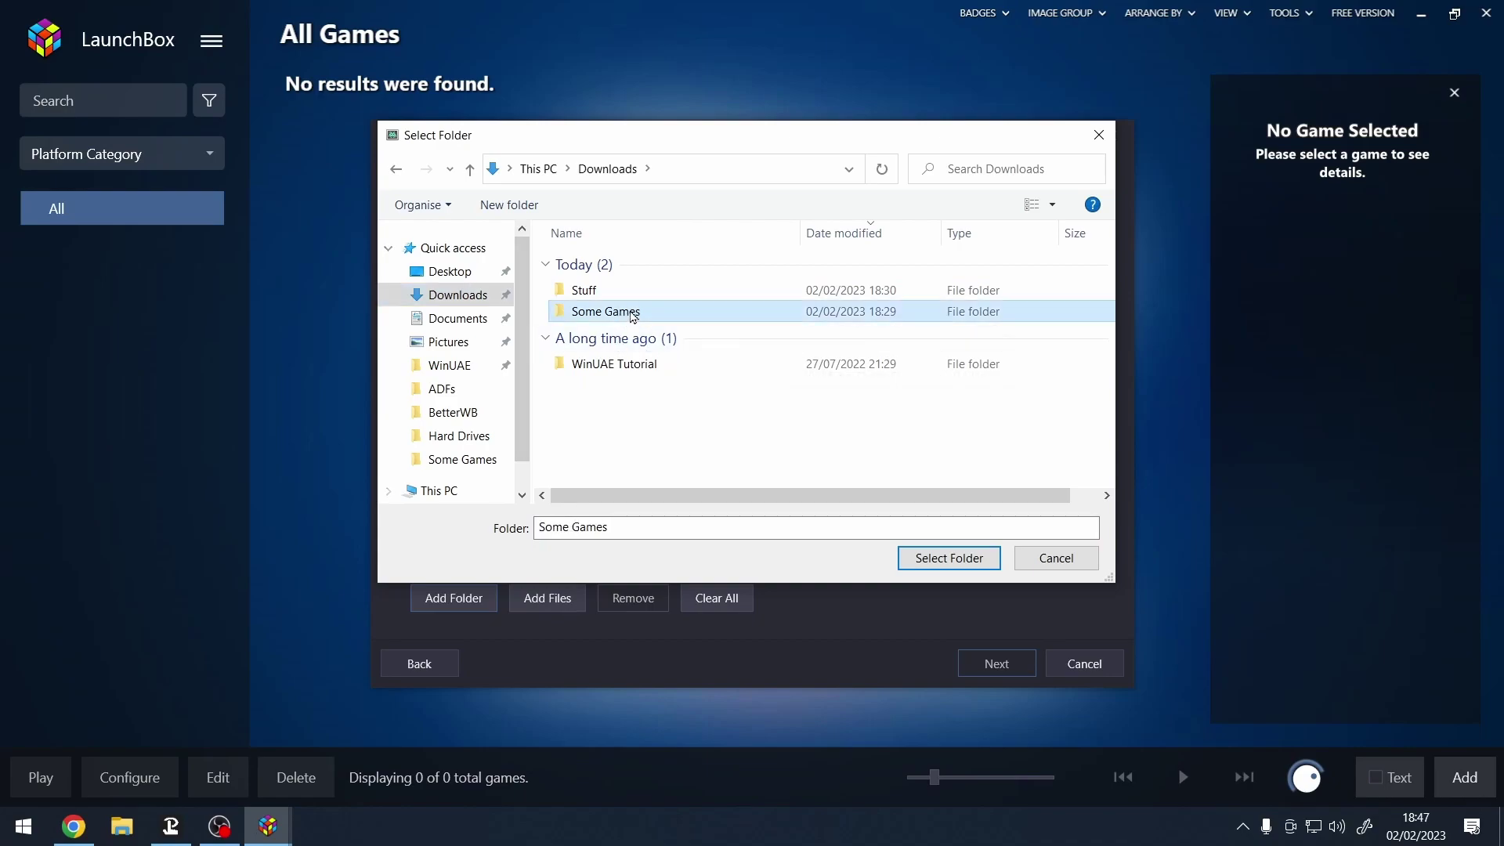
double_click(632, 313)
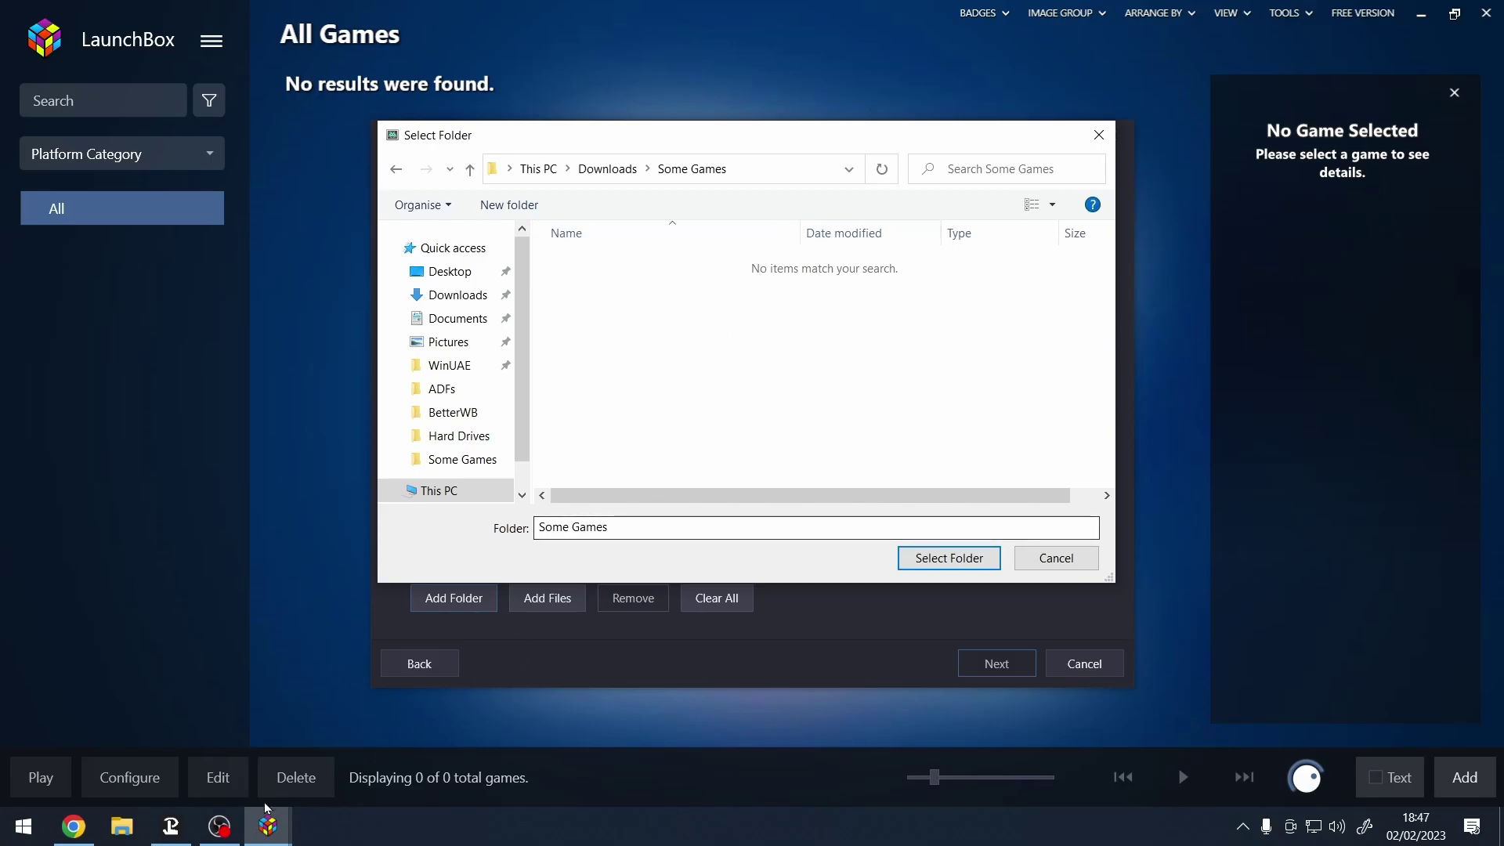
- Check the .lha archives in Some Games in Explorer, then confirm that folder for import
click(123, 838)
click(338, 208)
double_click(487, 262)
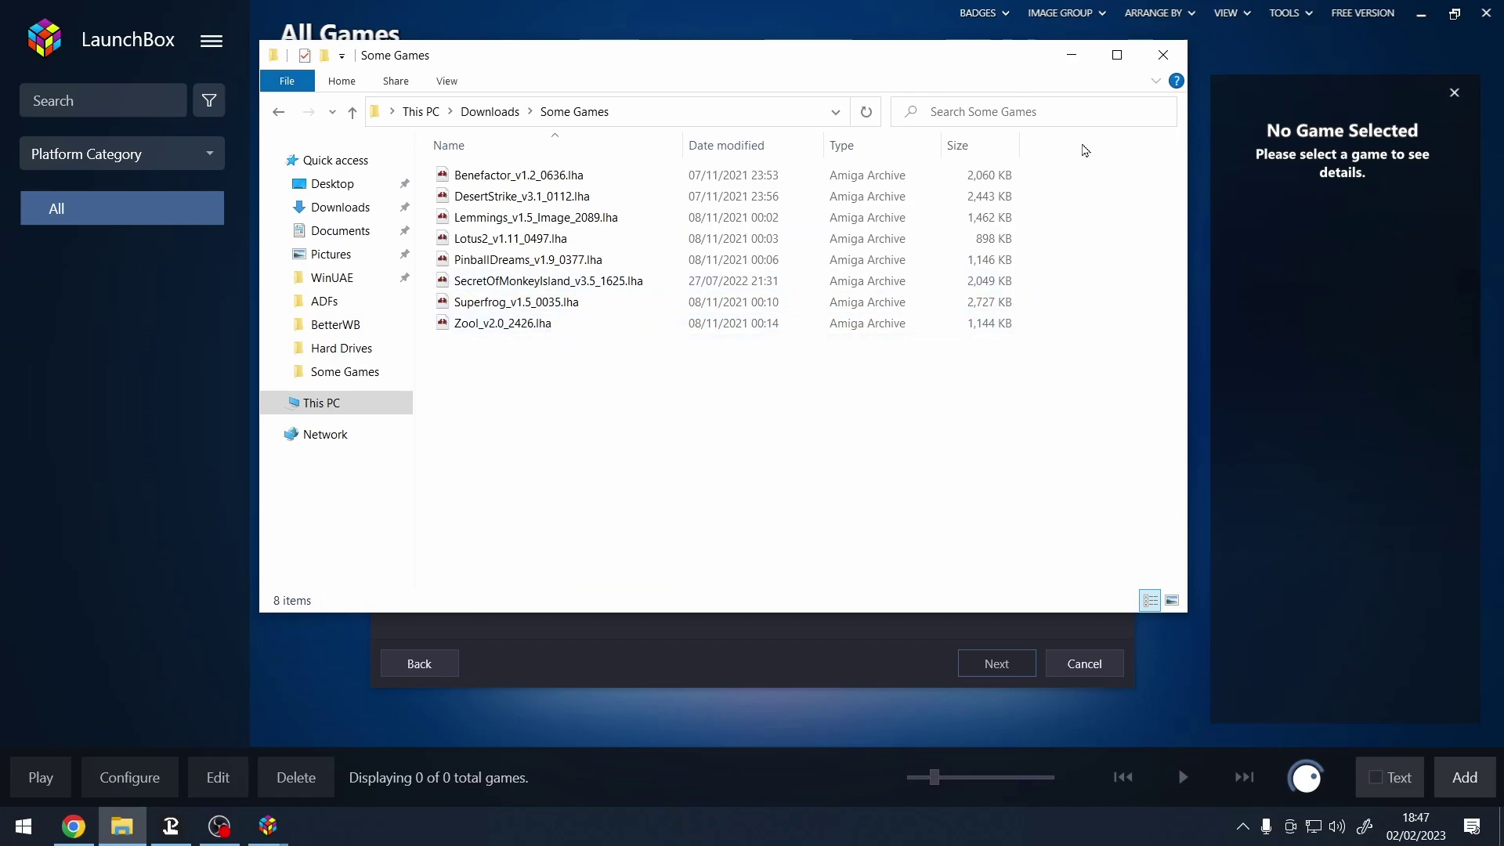
drag(958, 64, 1125, 118)
click(1018, 79)
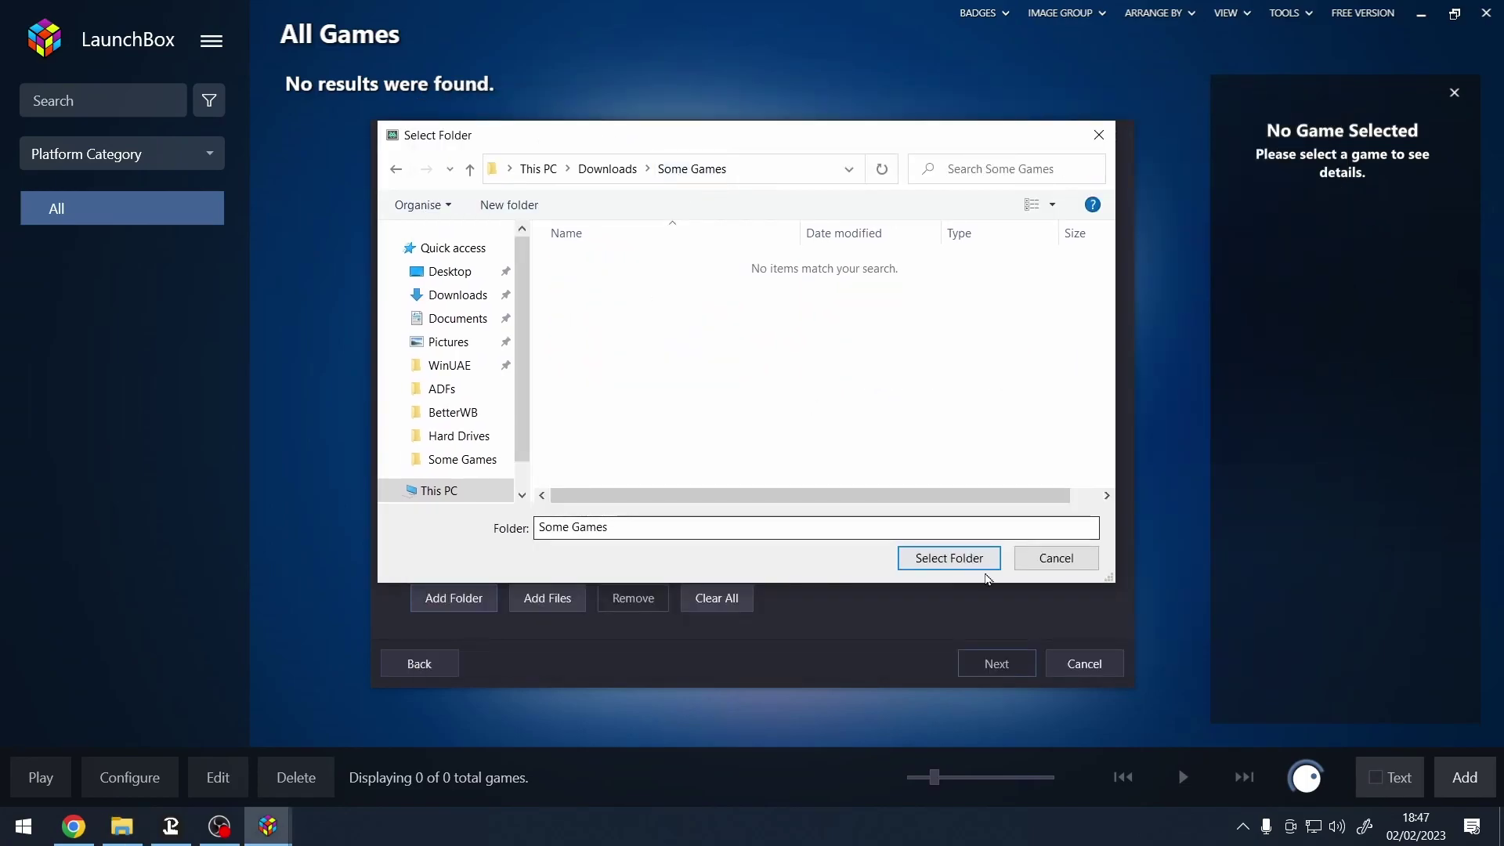
click(959, 558)
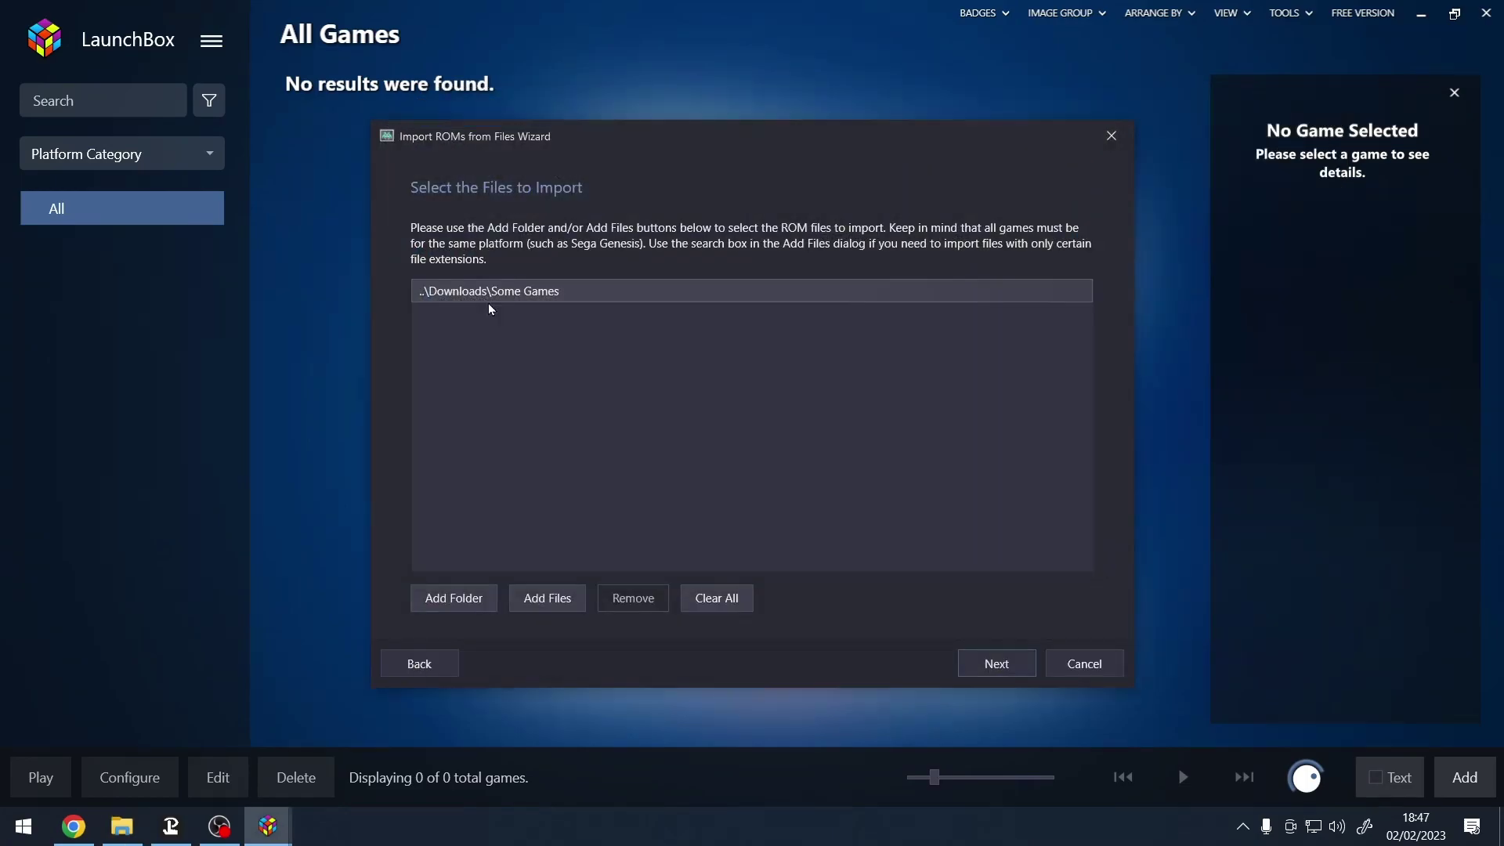
- Set the import platform to Commodore Amiga
click(985, 659)
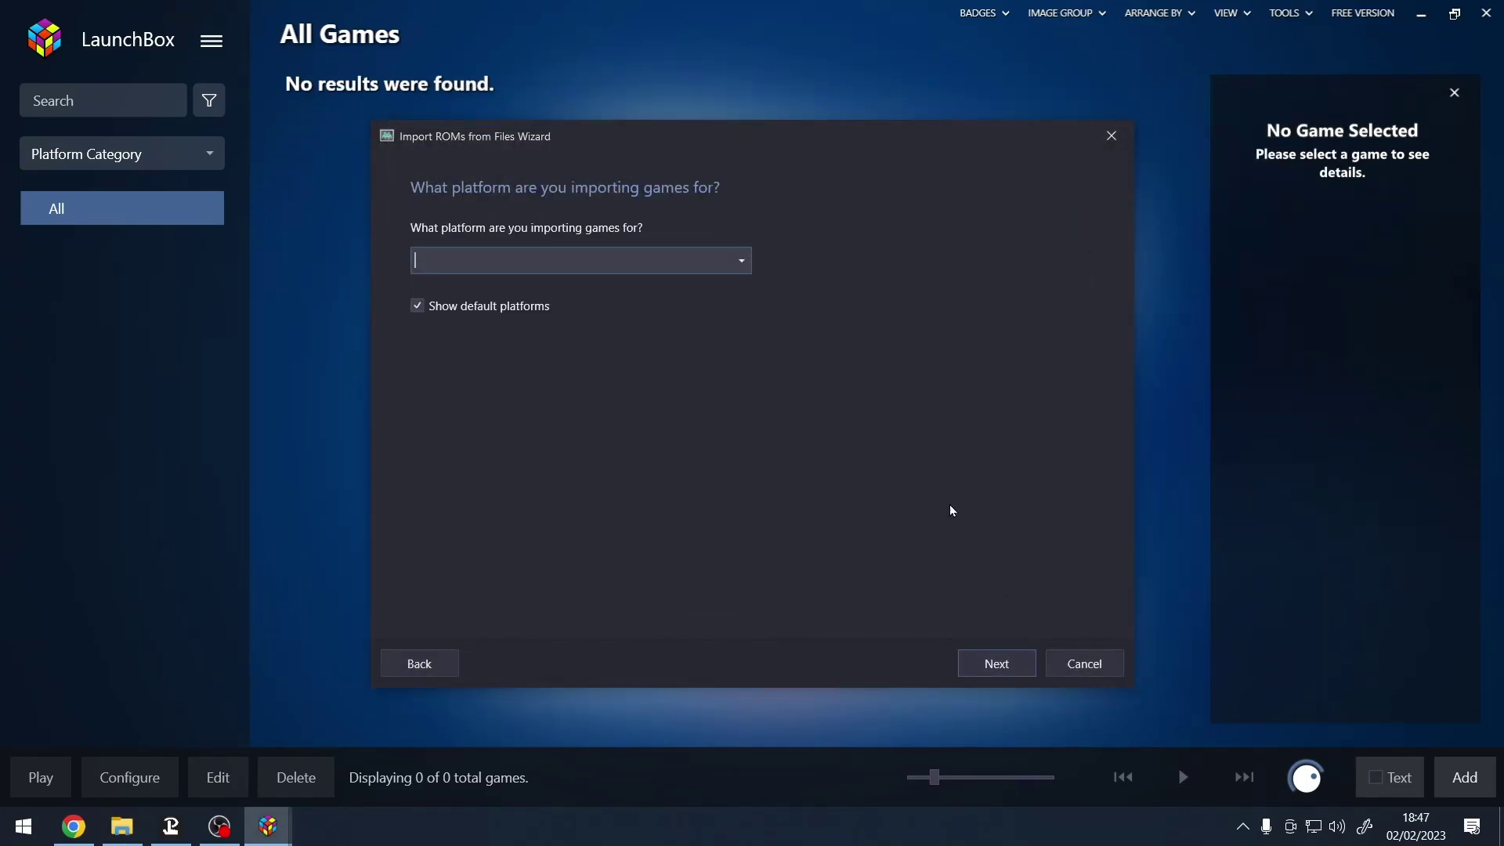
click(740, 264)
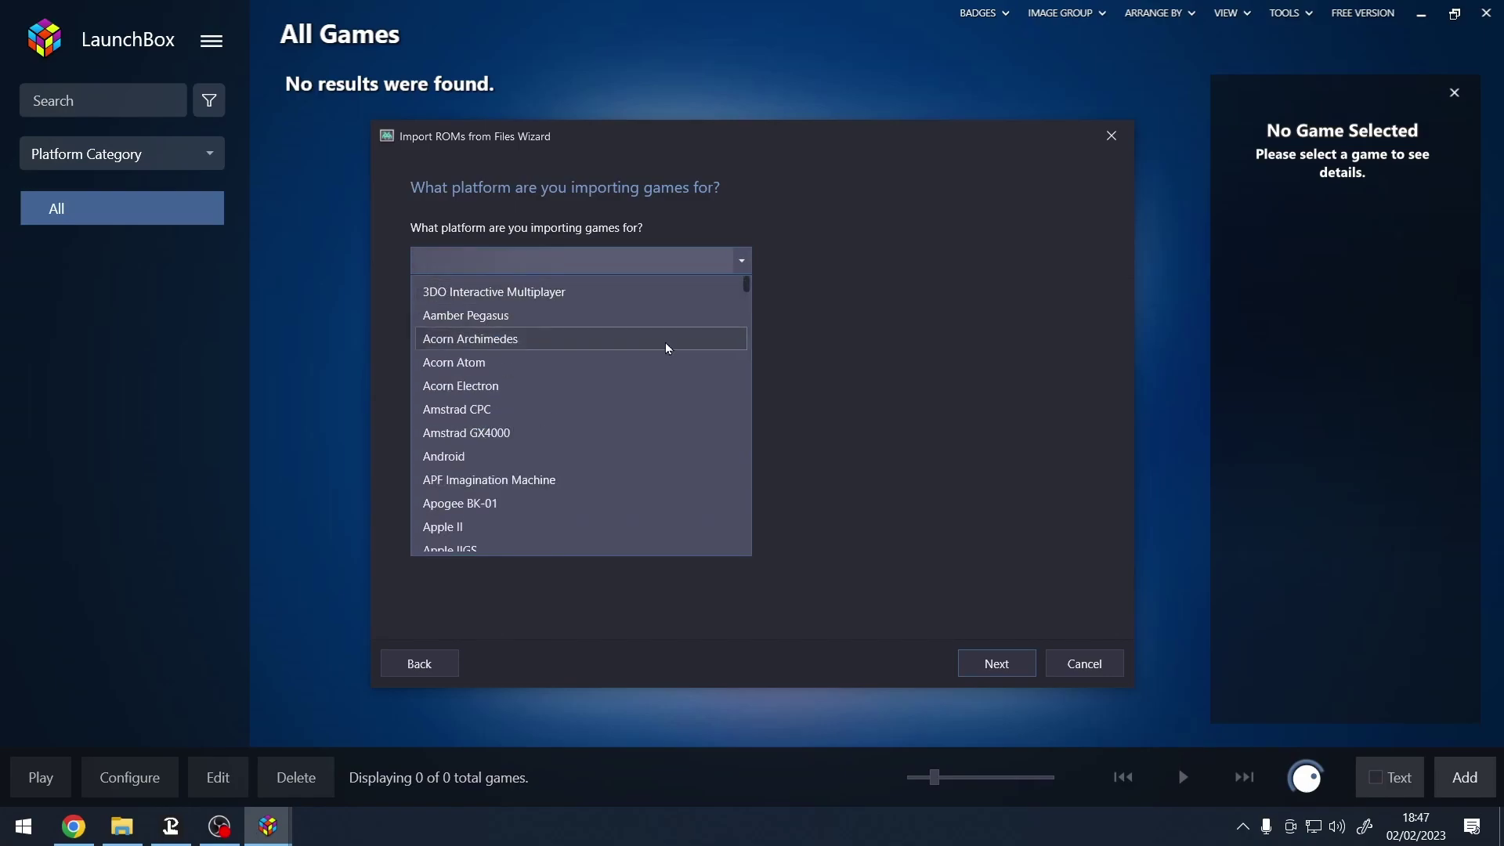
scroll(667, 343, down, 8)
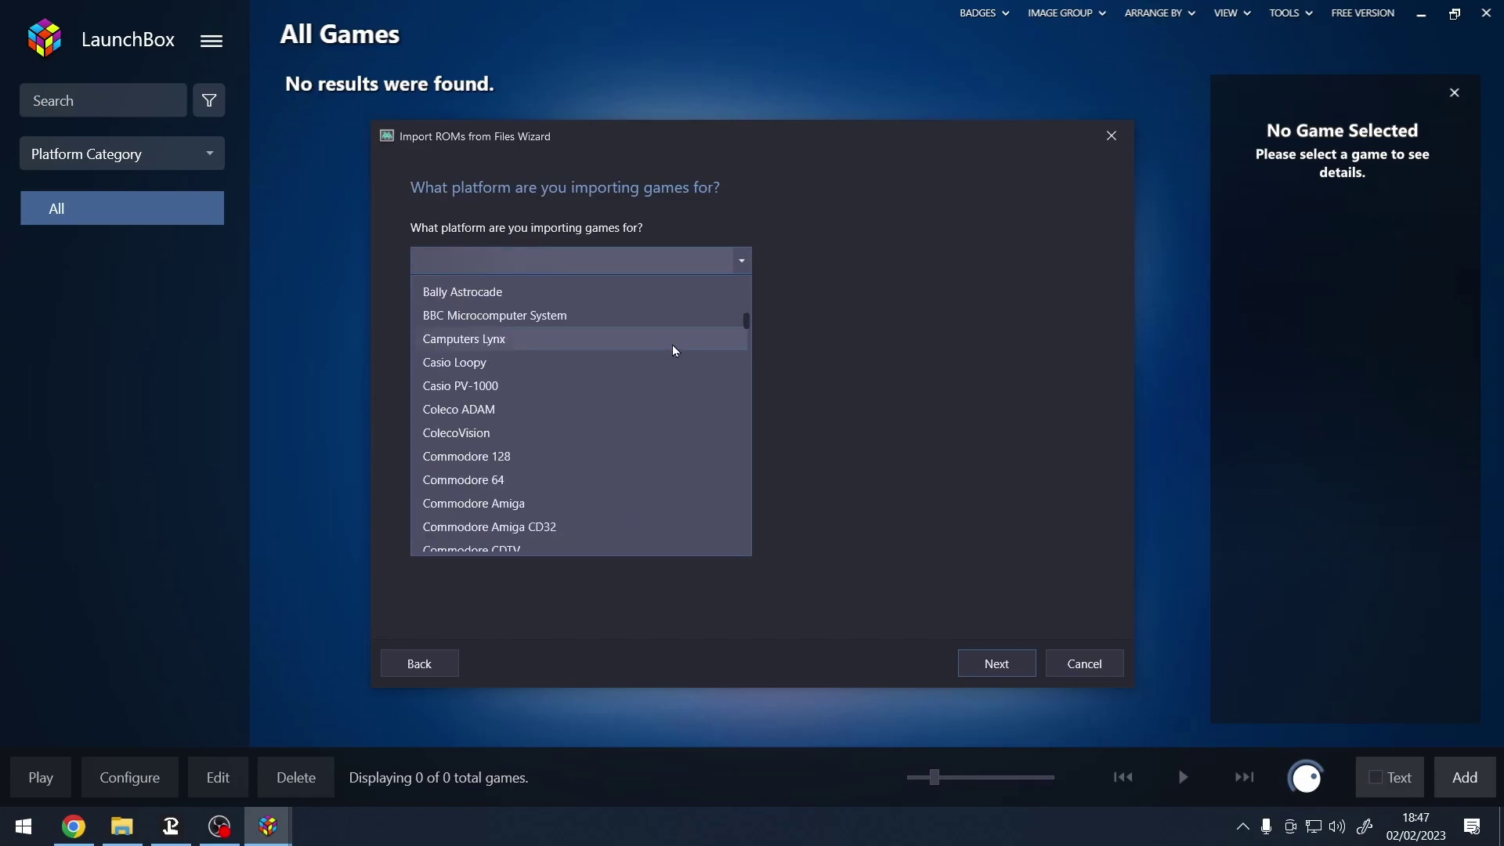
scroll(672, 345, down, 1)
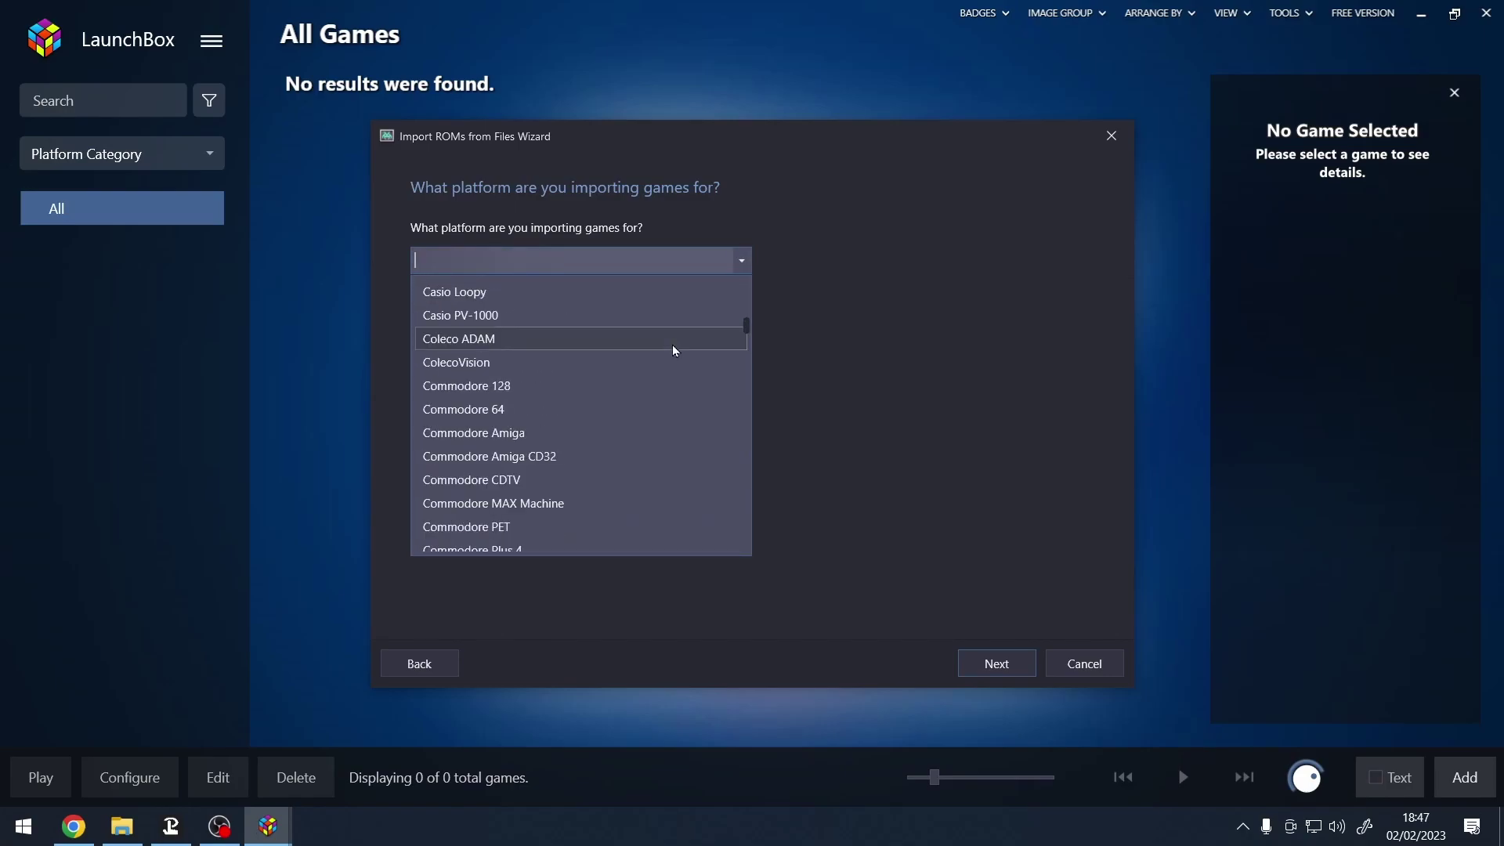
click(519, 435)
- On the emulator page, open the emulator dropdown to pick RetroArch
click(979, 656)
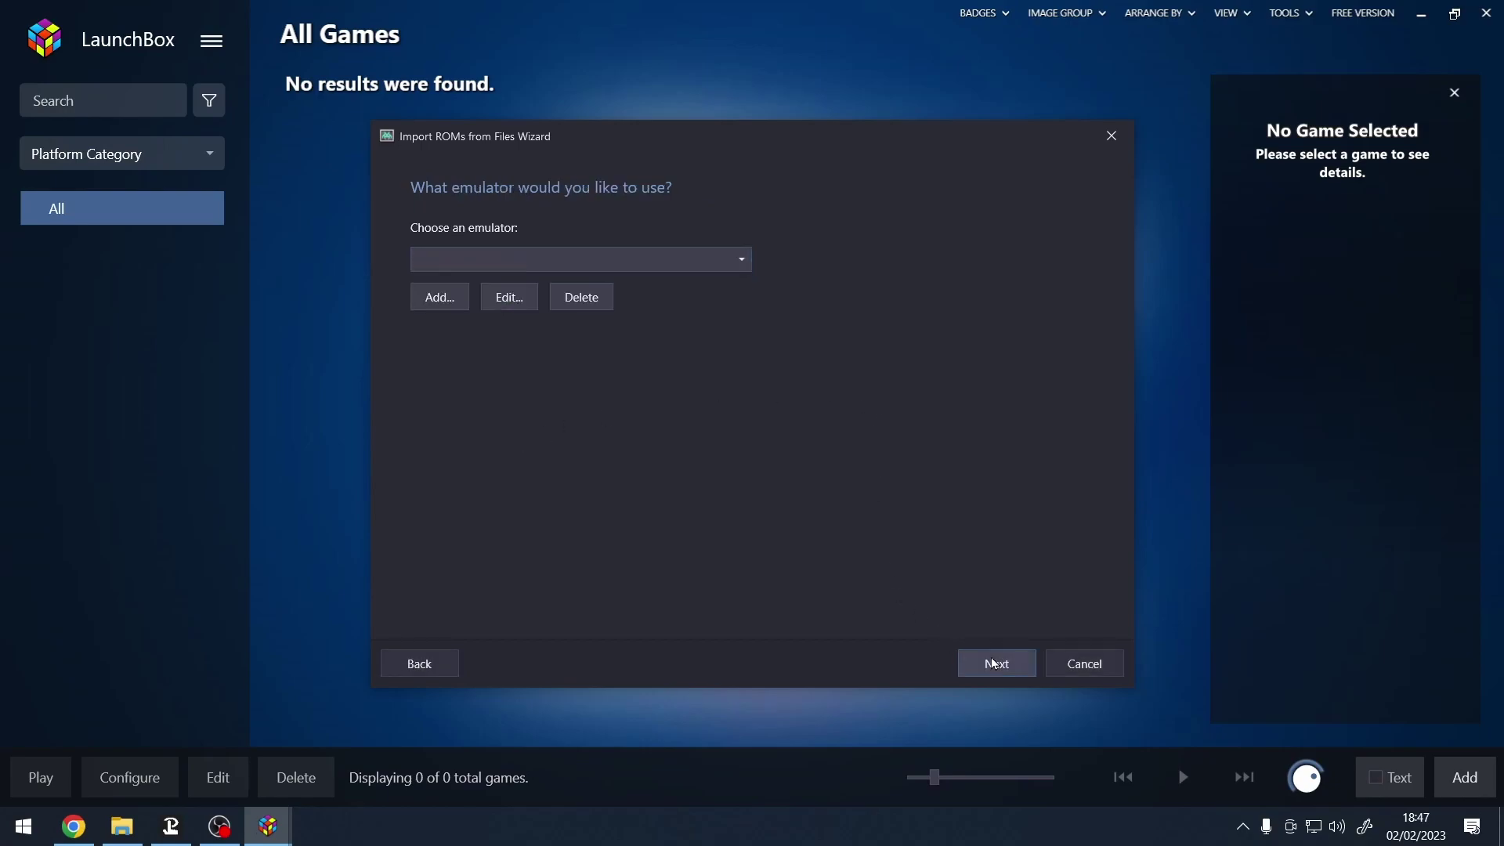
click(743, 264)
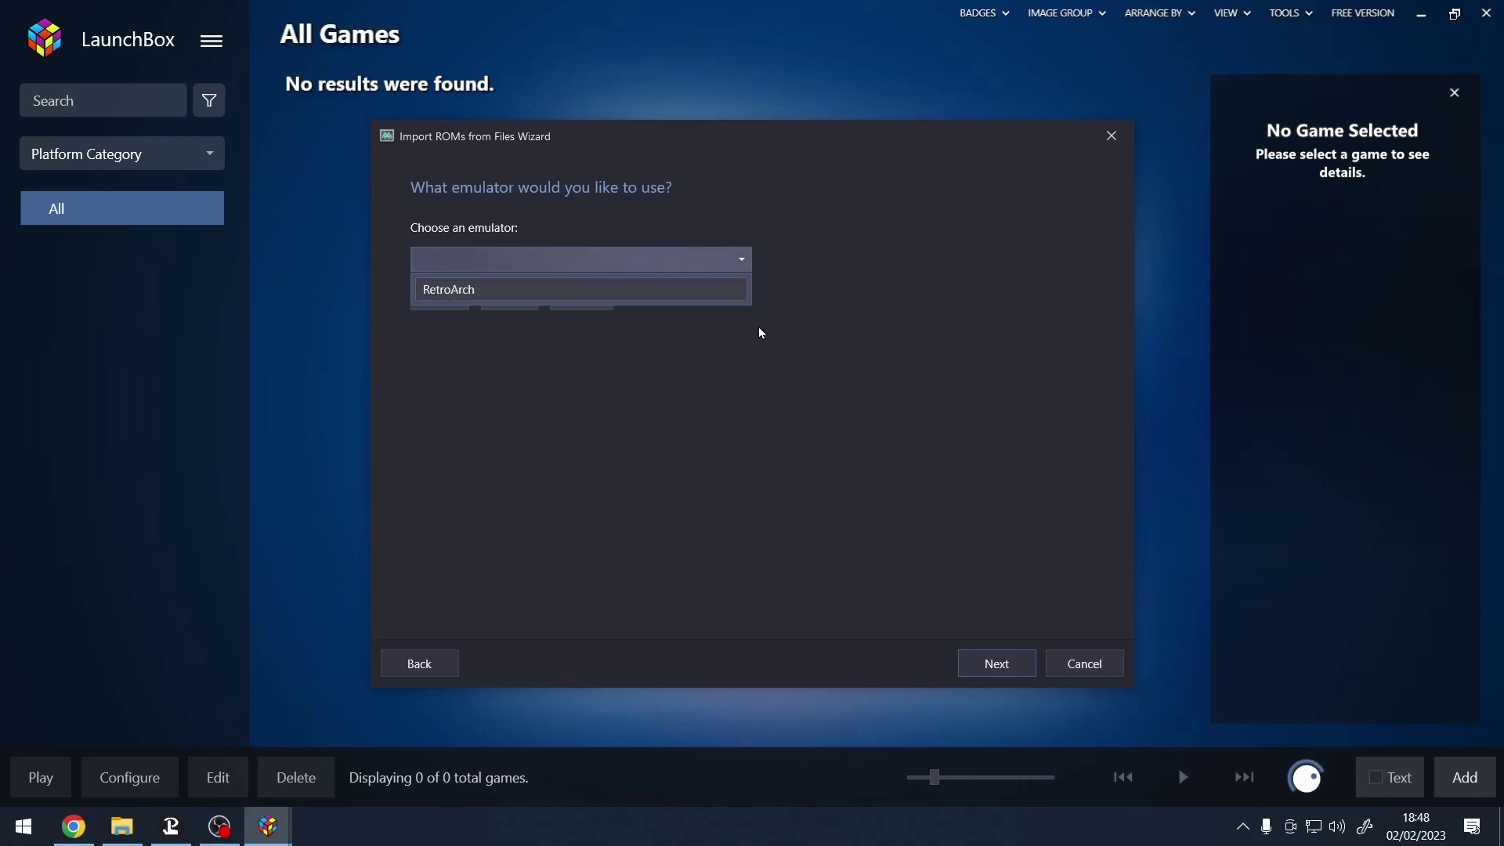
click(740, 263)
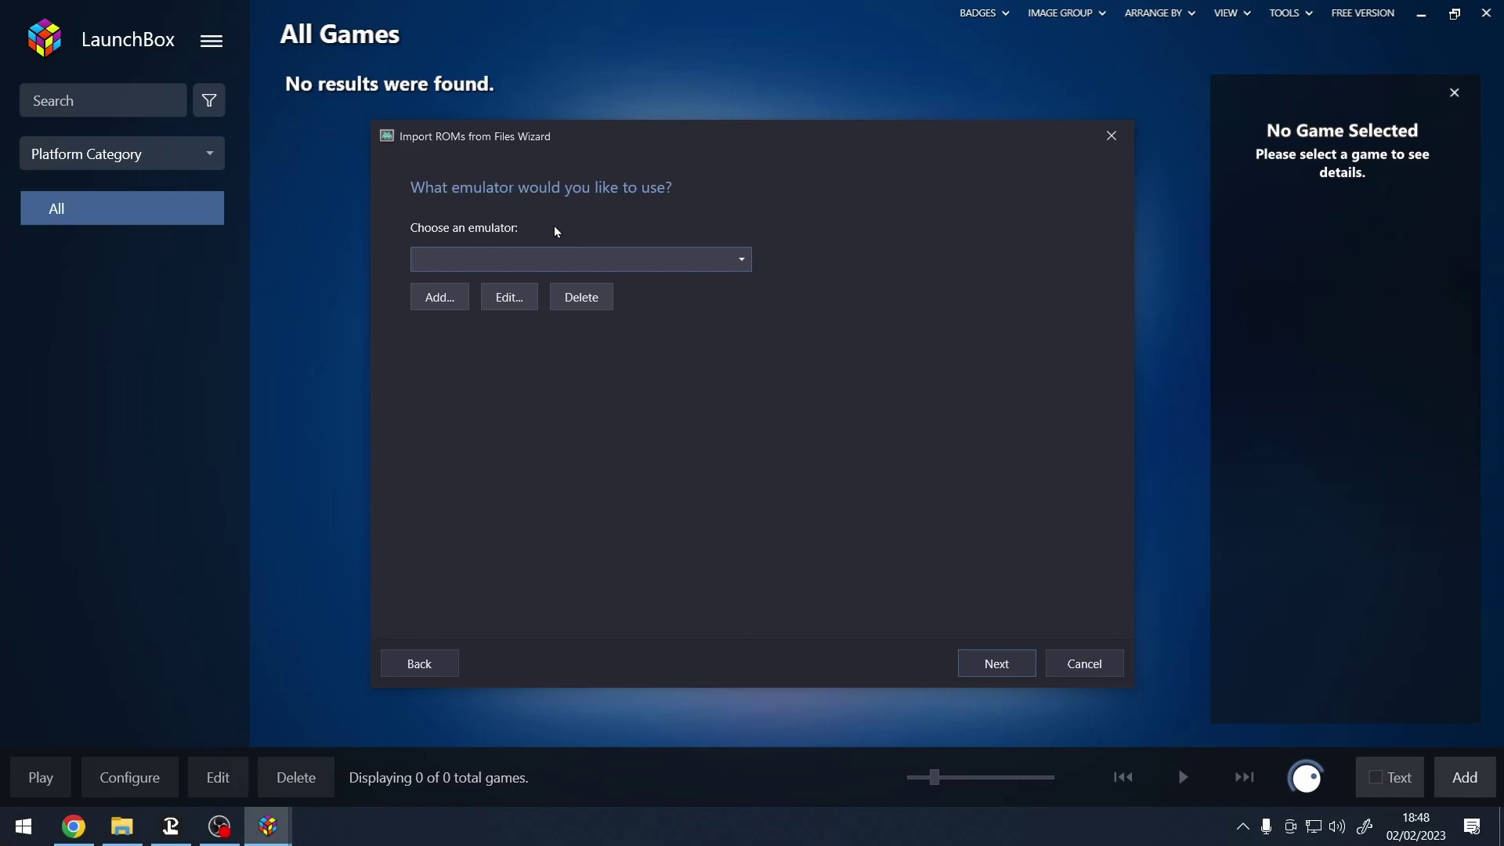
click(688, 256)
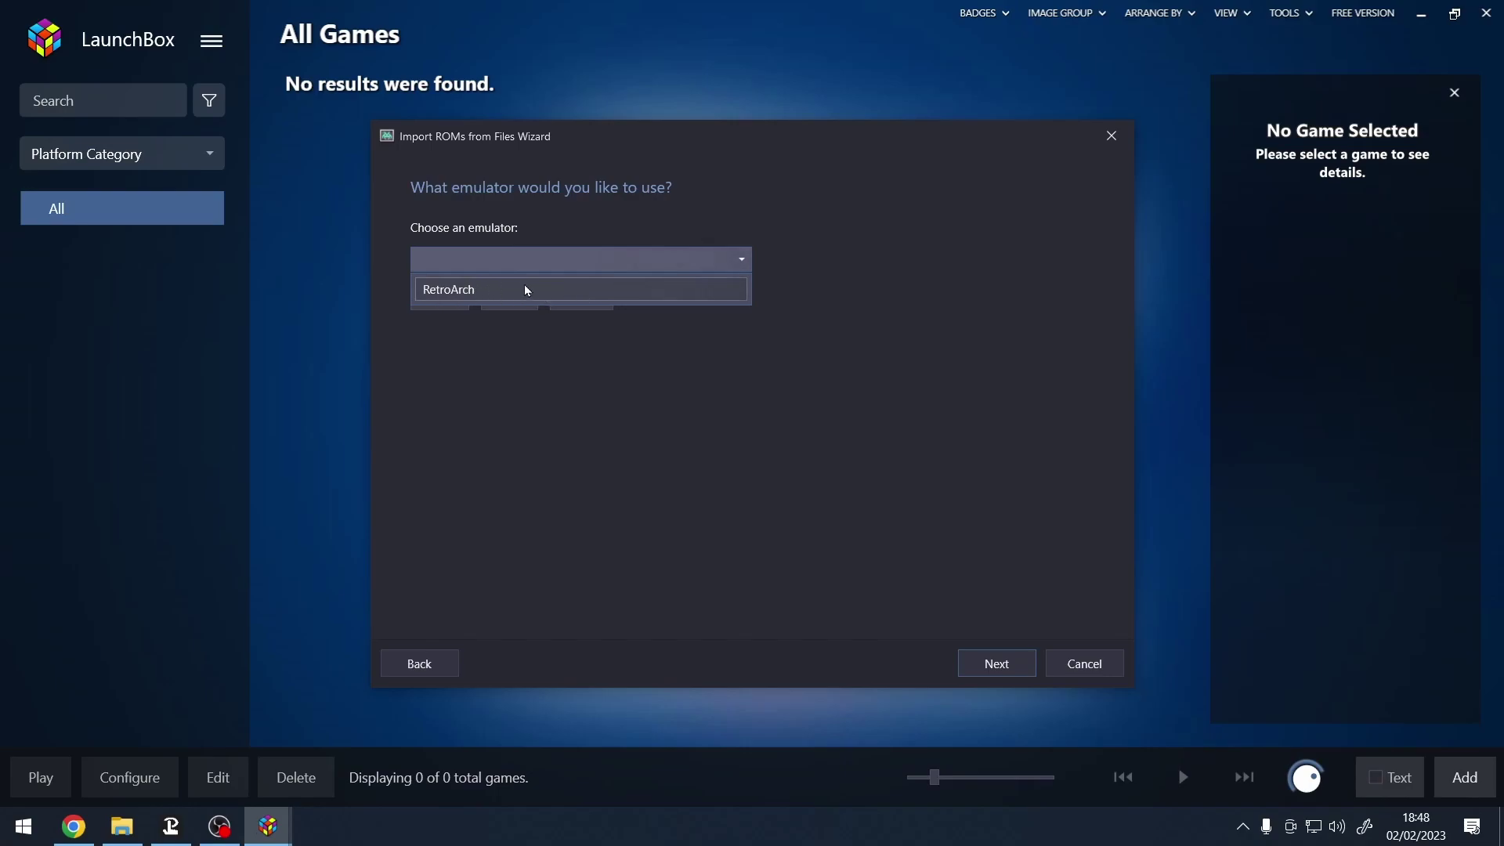
- Choose RetroArch as the emulator with the puae_libretro core and continue
click(451, 289)
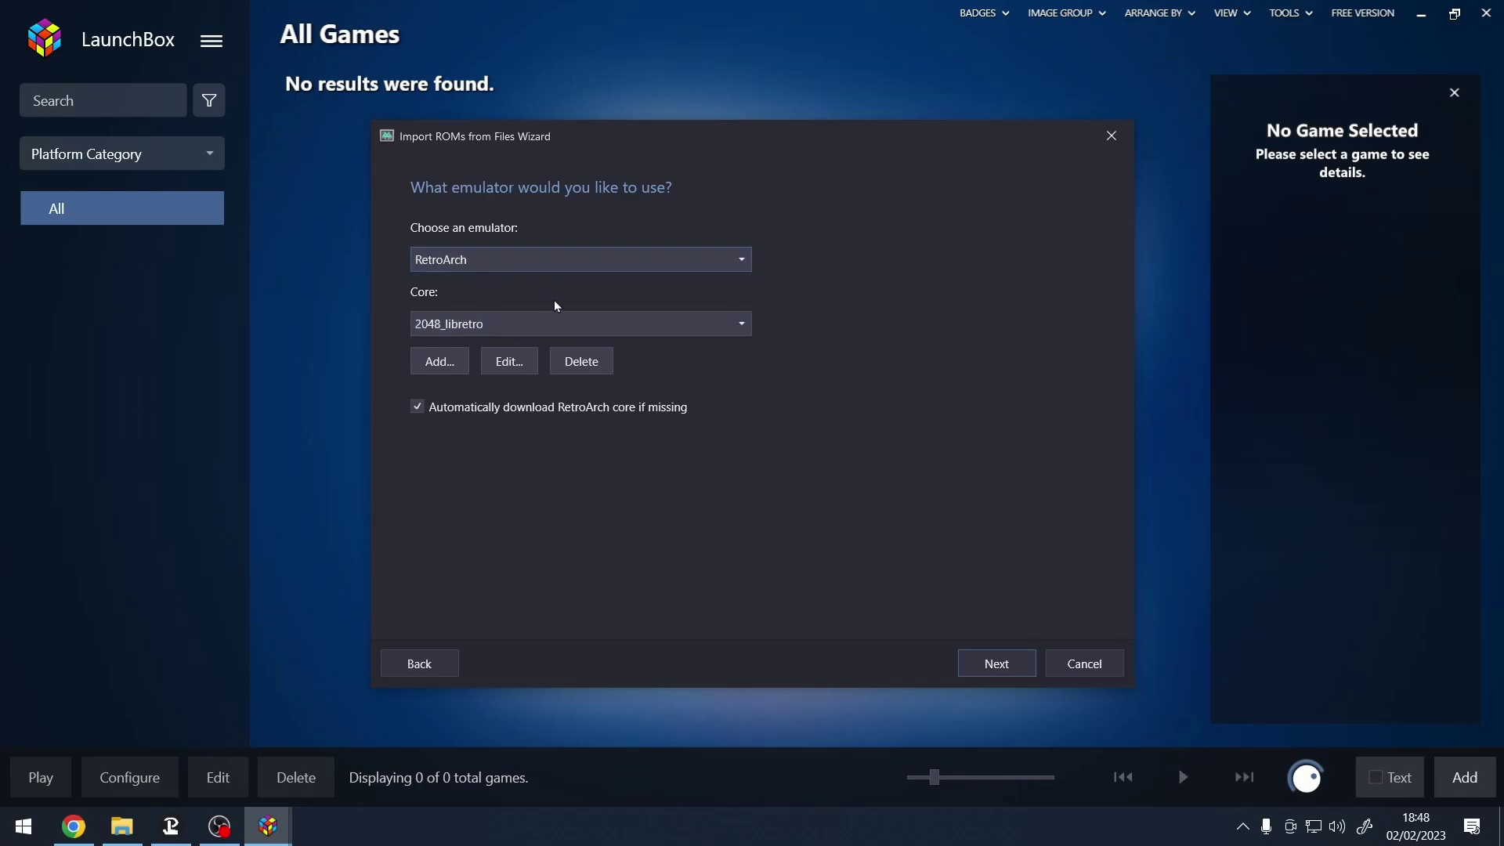
click(744, 327)
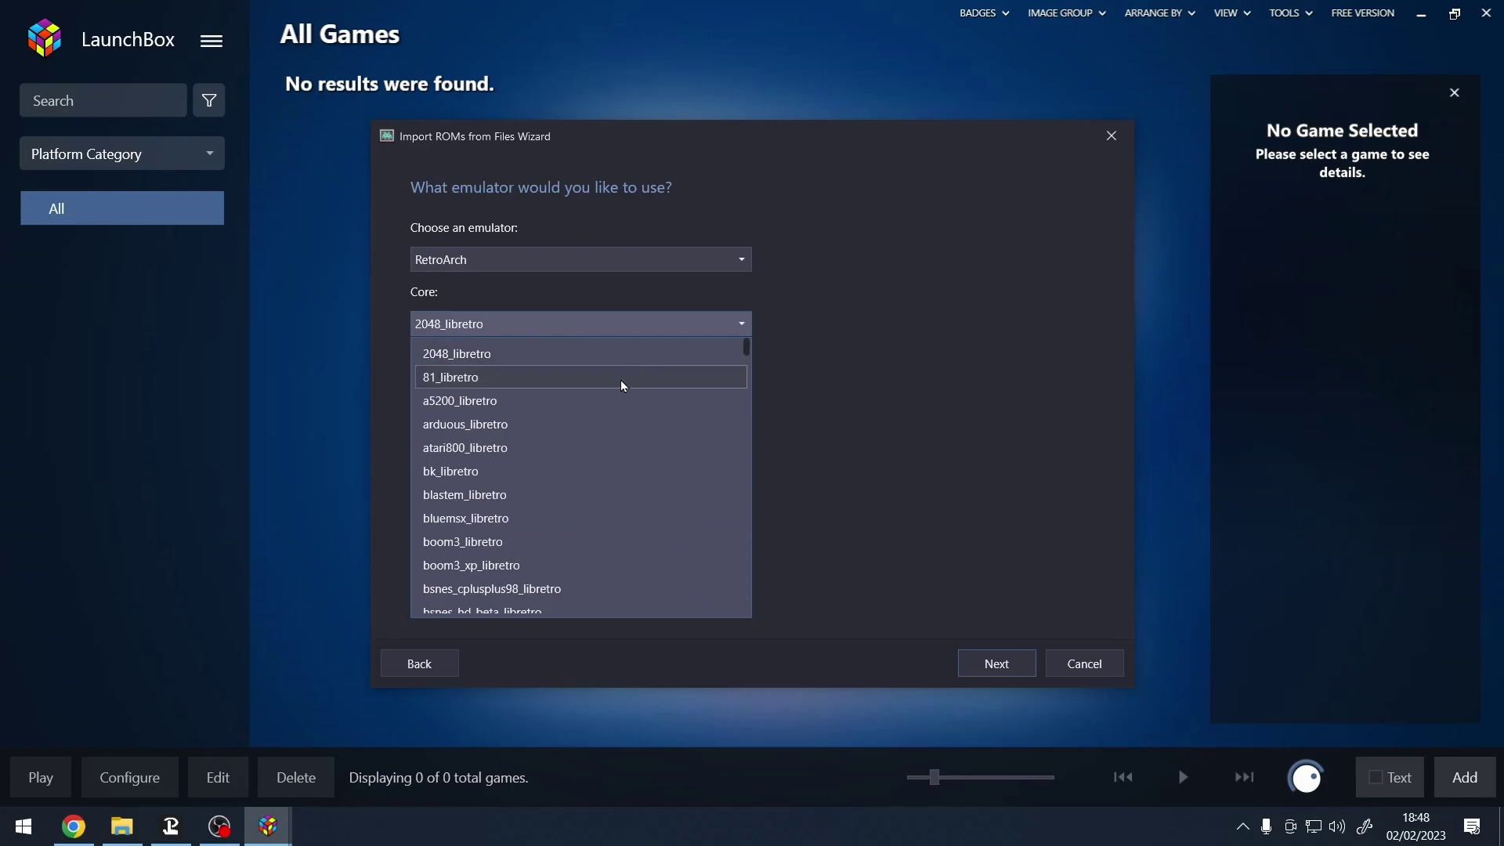
scroll(619, 384, down, 8)
scroll(622, 389, down, 20)
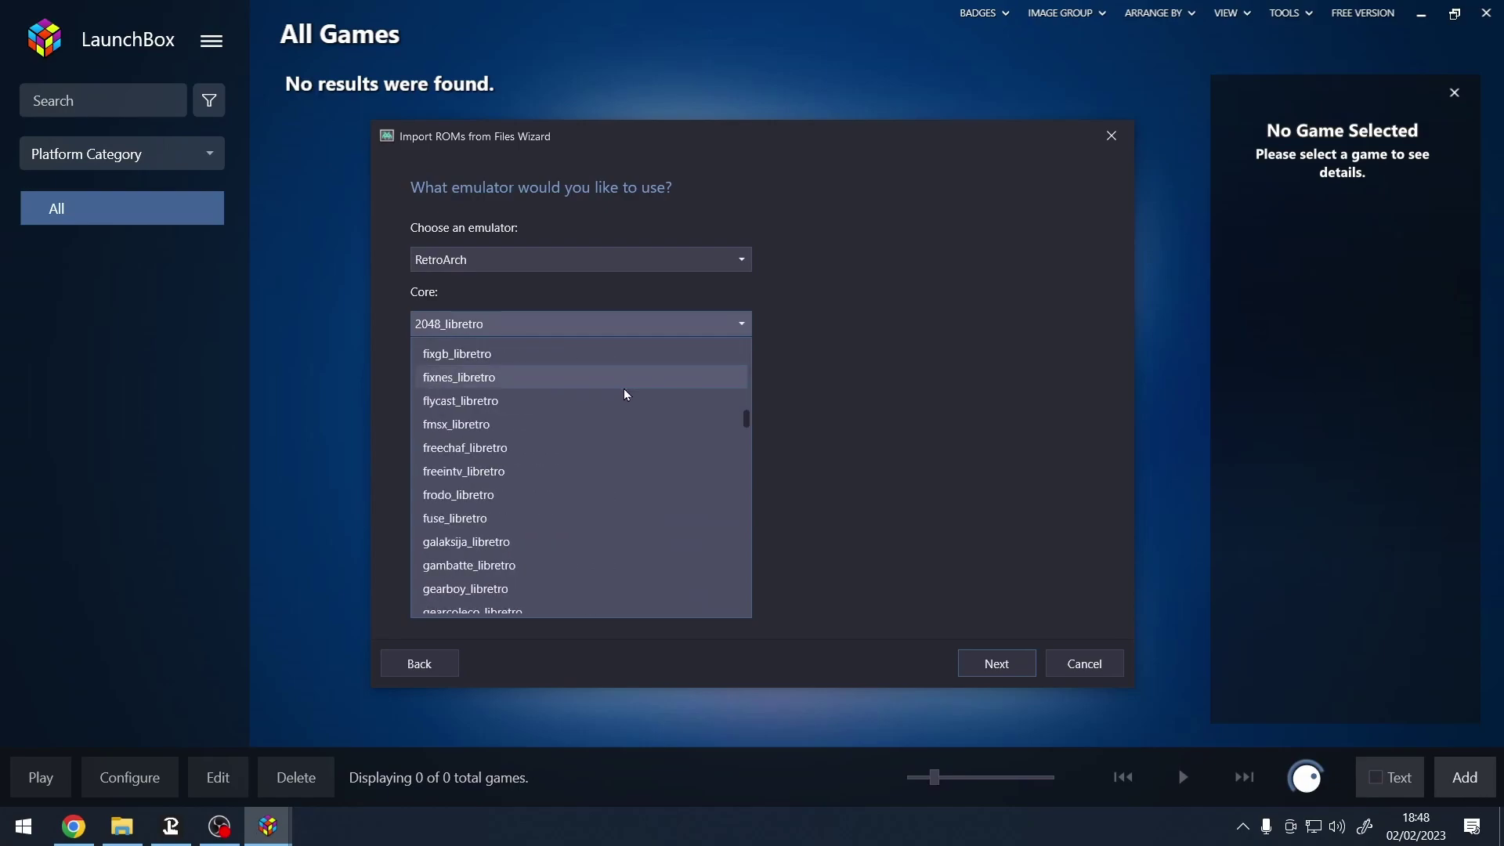
scroll(626, 392, down, 12)
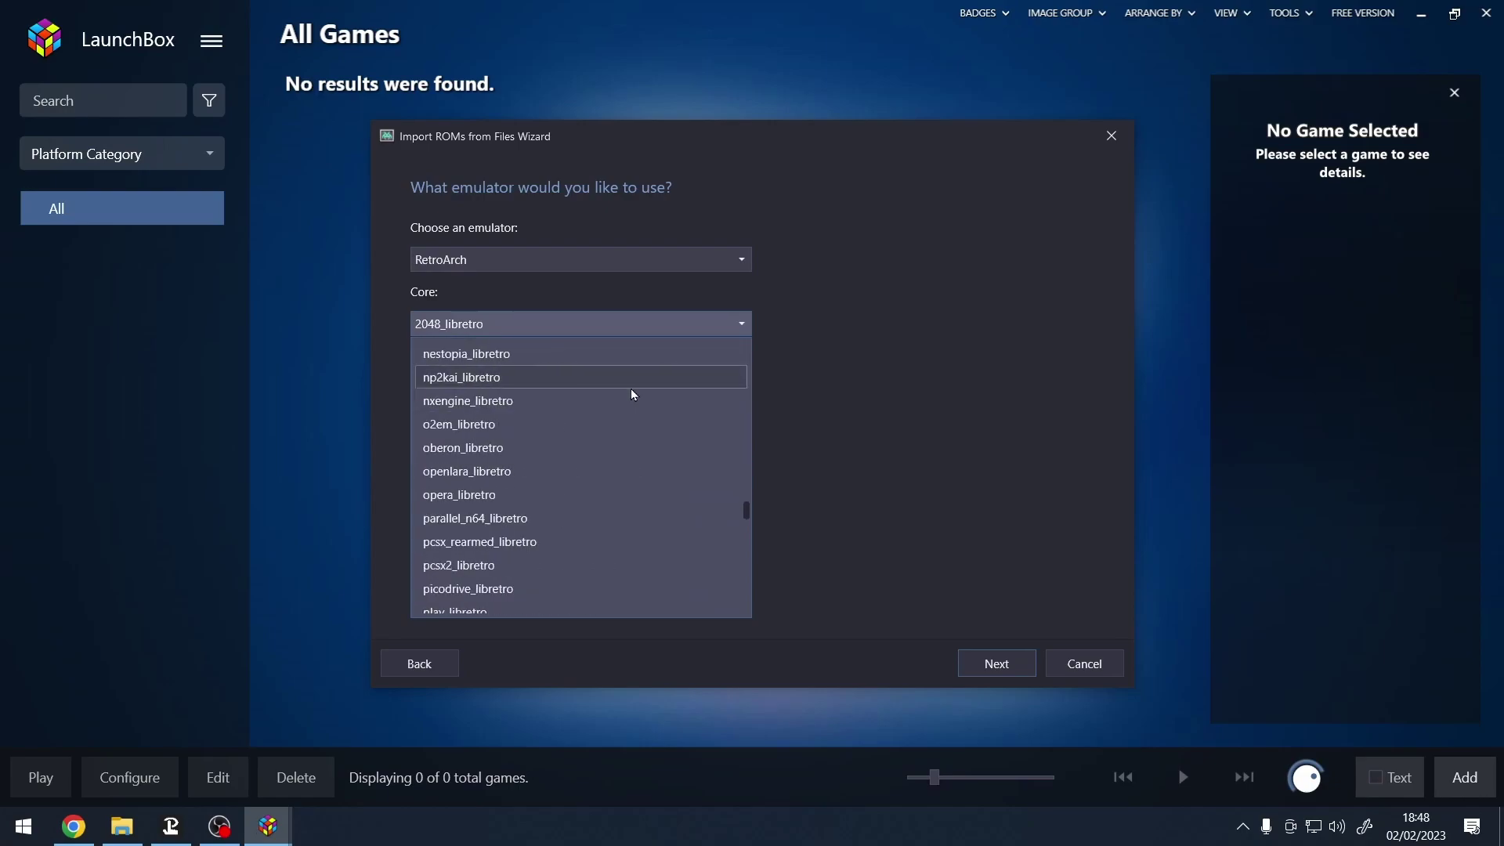
scroll(603, 467, down, 1)
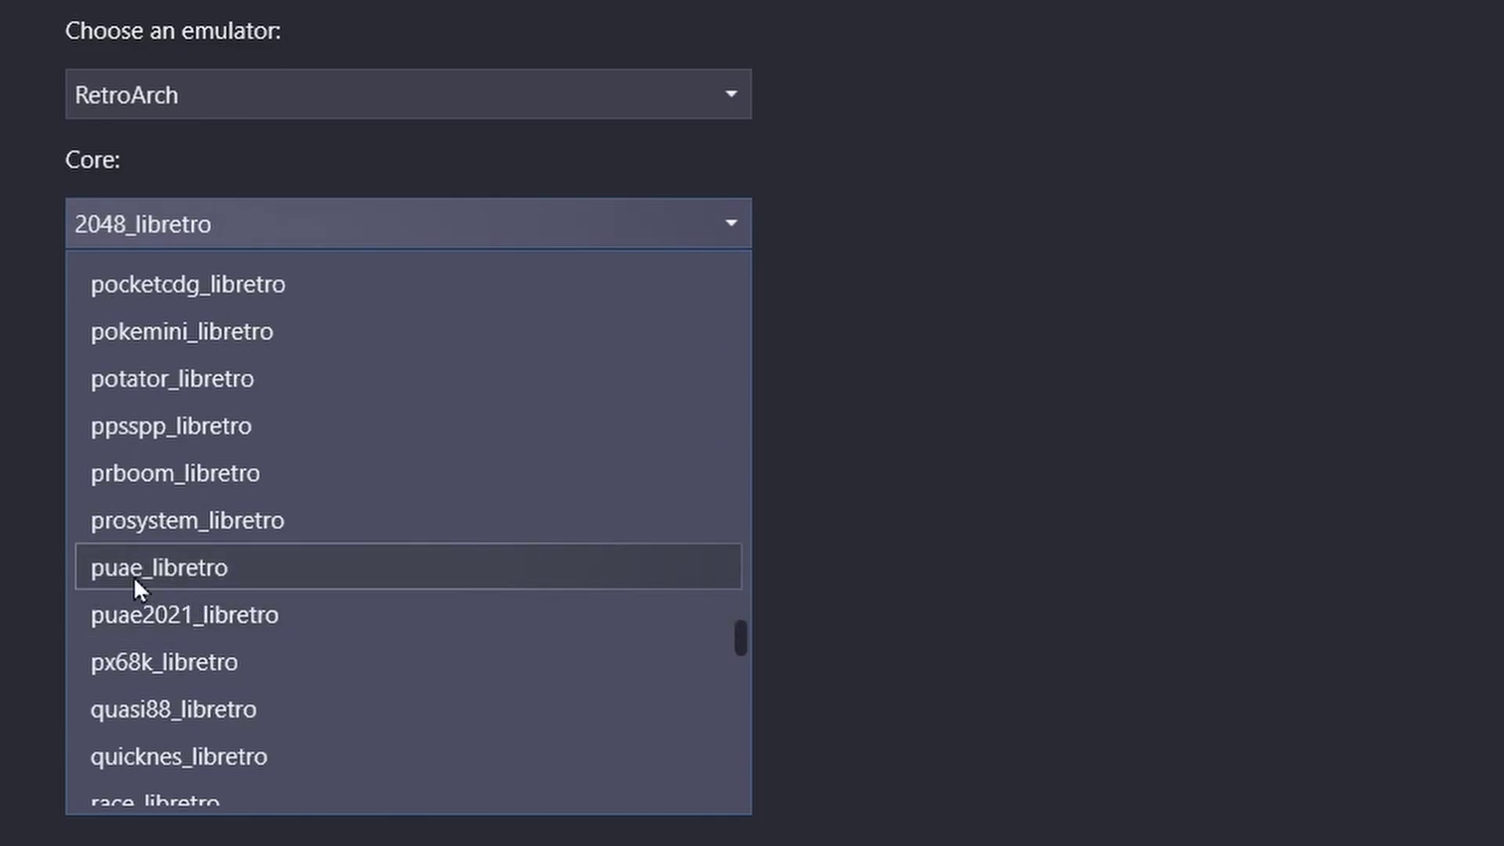
click(179, 583)
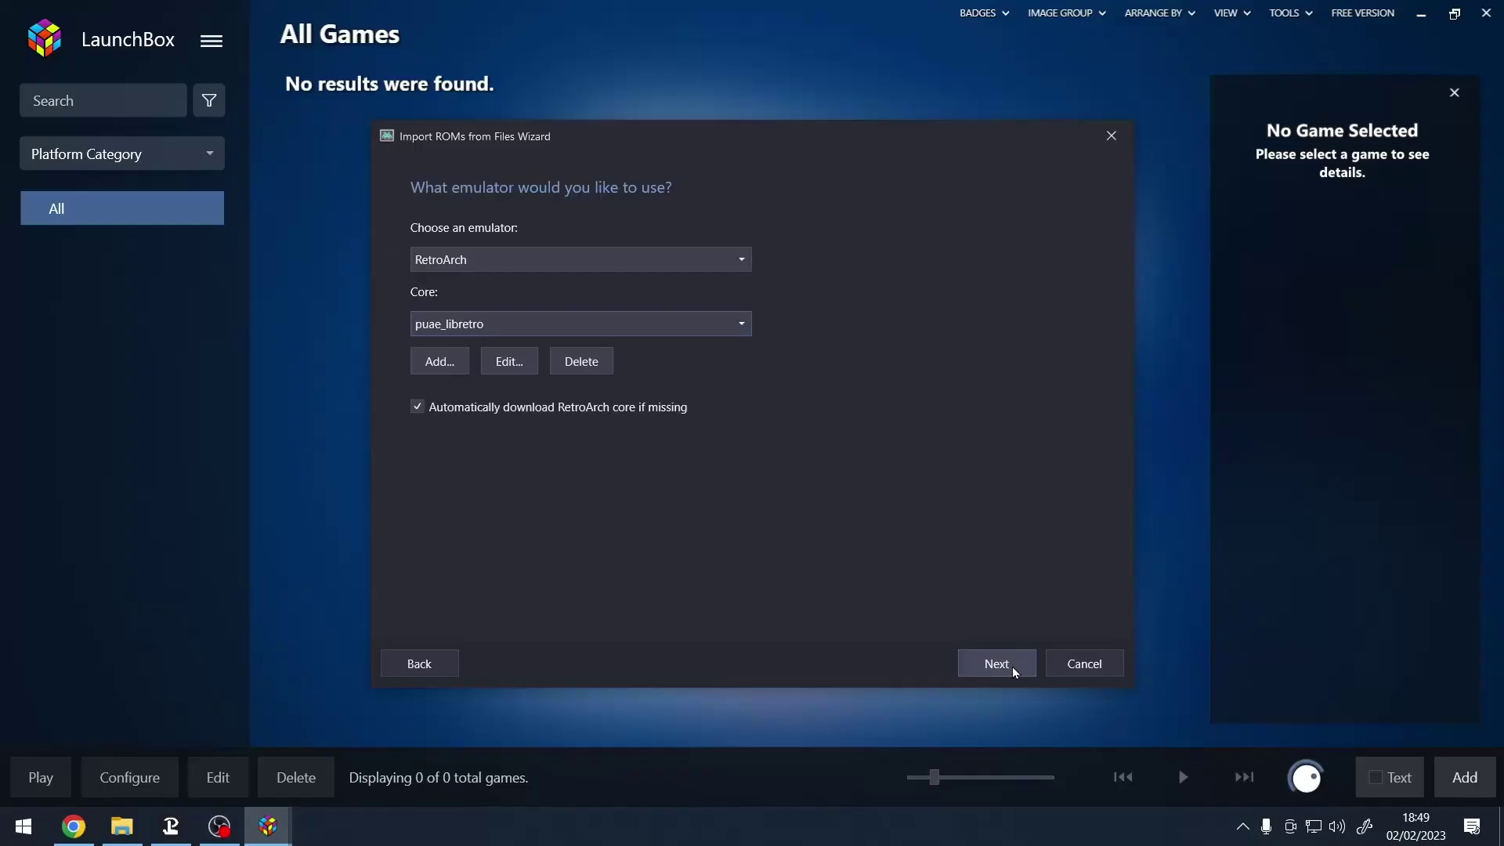
click(1010, 664)
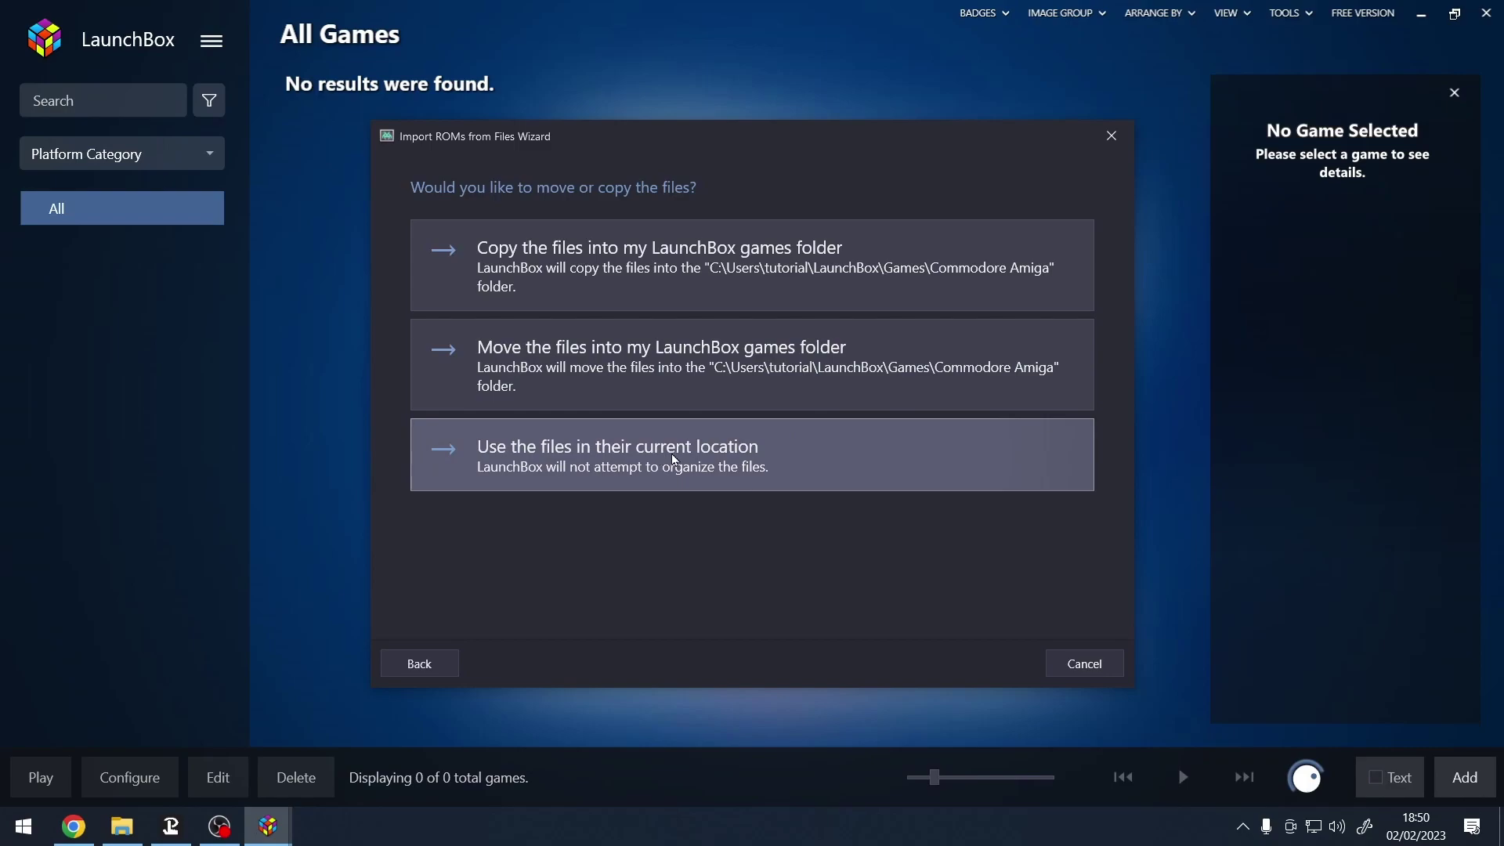
- Choose 'Use the files in their current location' for the game files
click(725, 450)
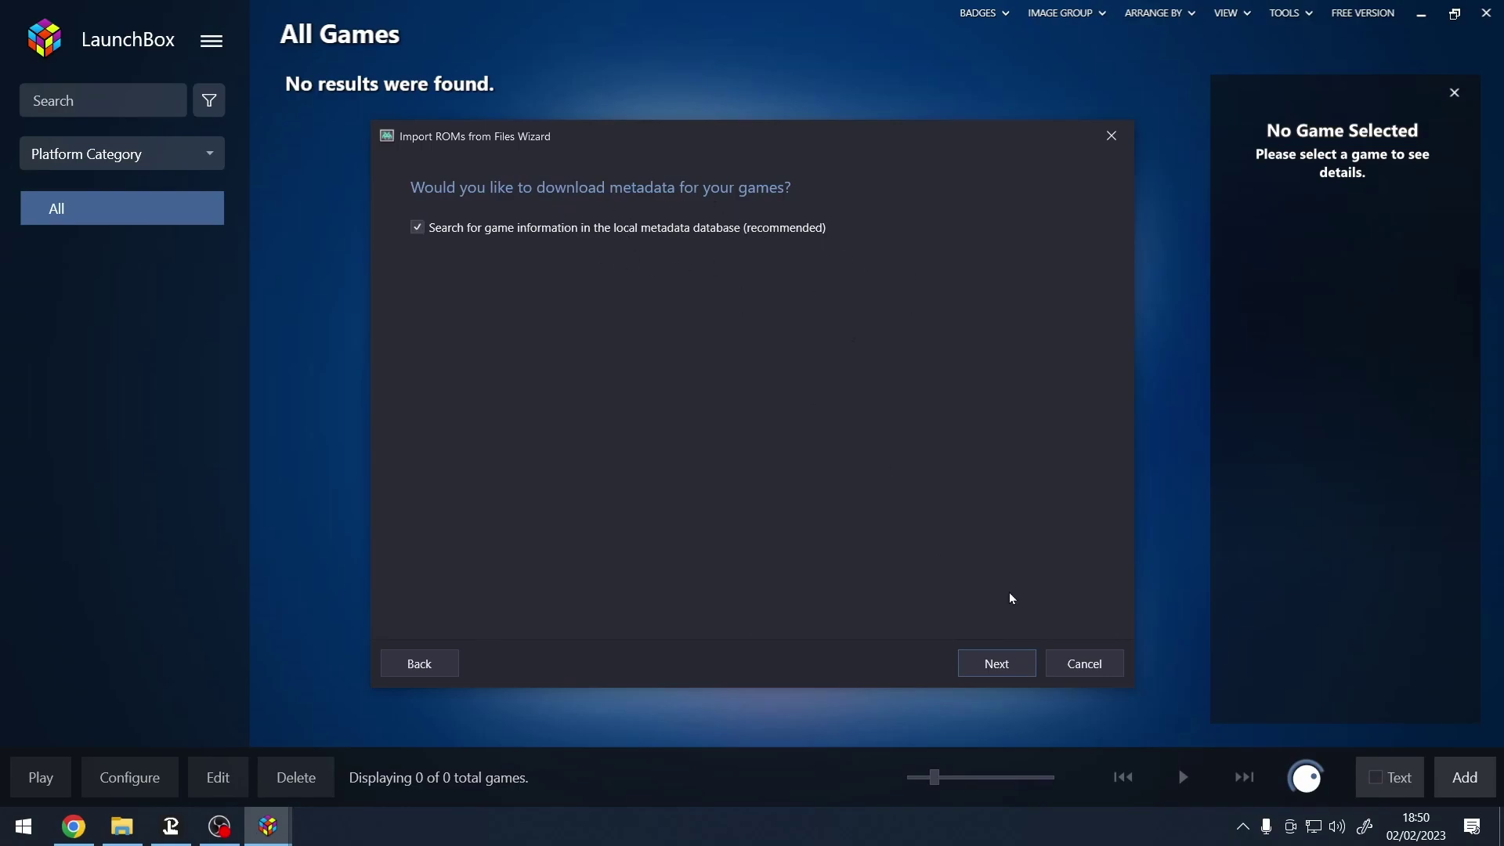
- Keep the local metadata search and download only Box - Front, Screenshot - Game Title and Screenshot - Gameplay images
click(980, 658)
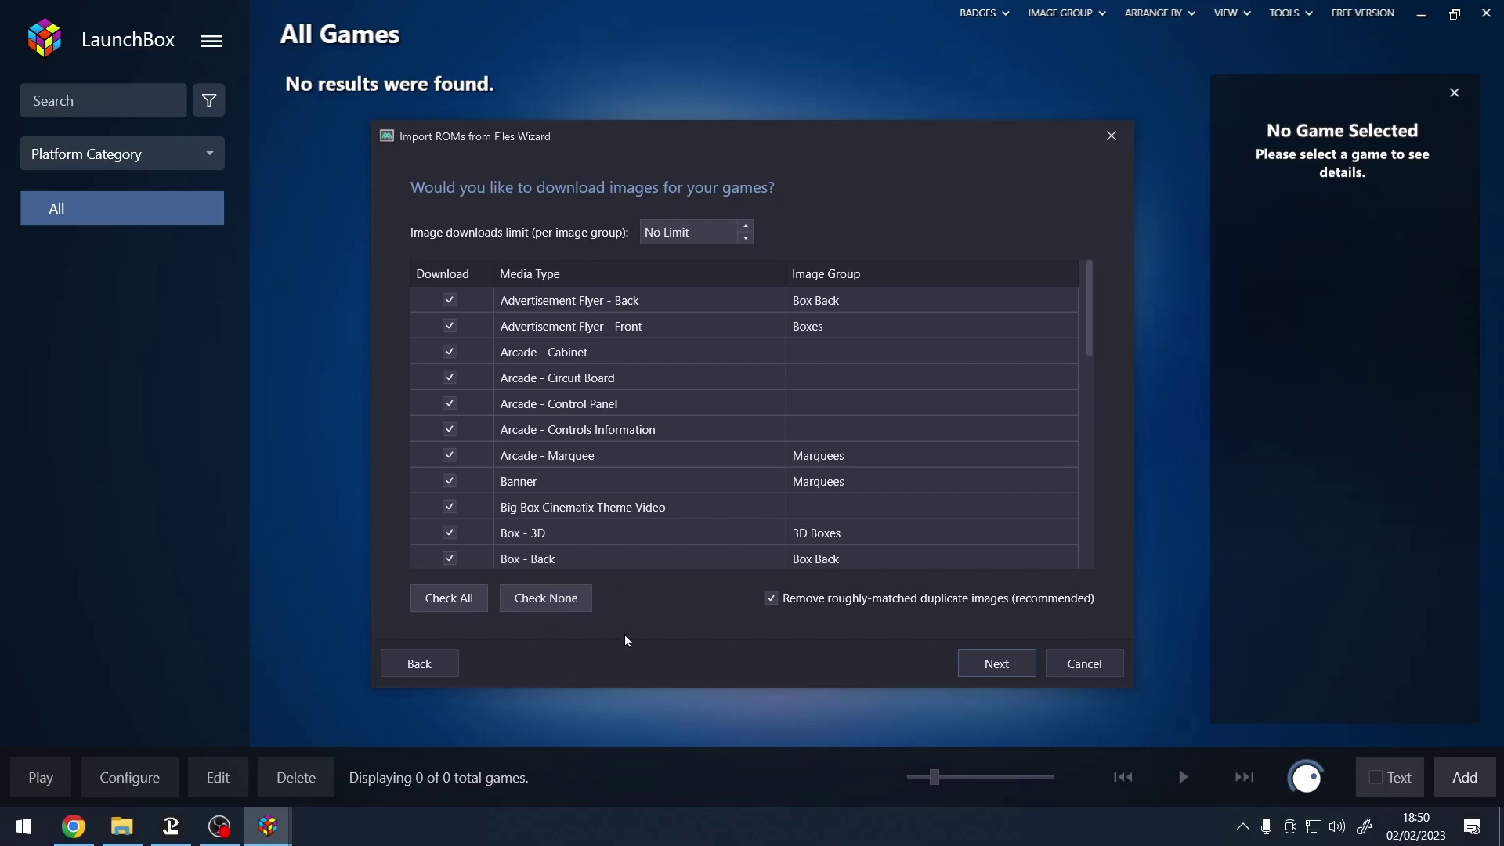
click(551, 601)
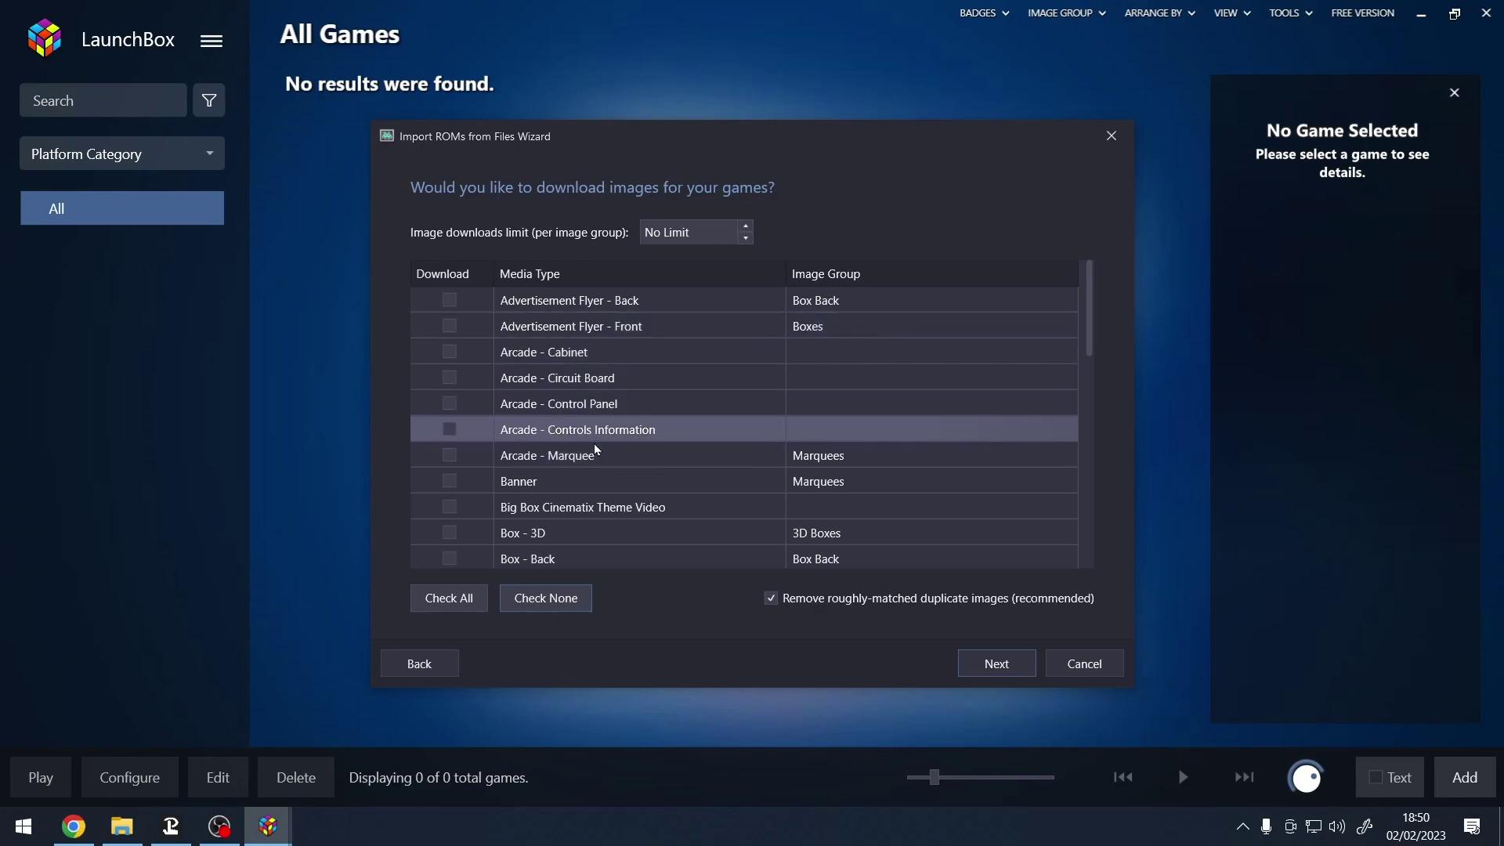
scroll(608, 444, down, 1)
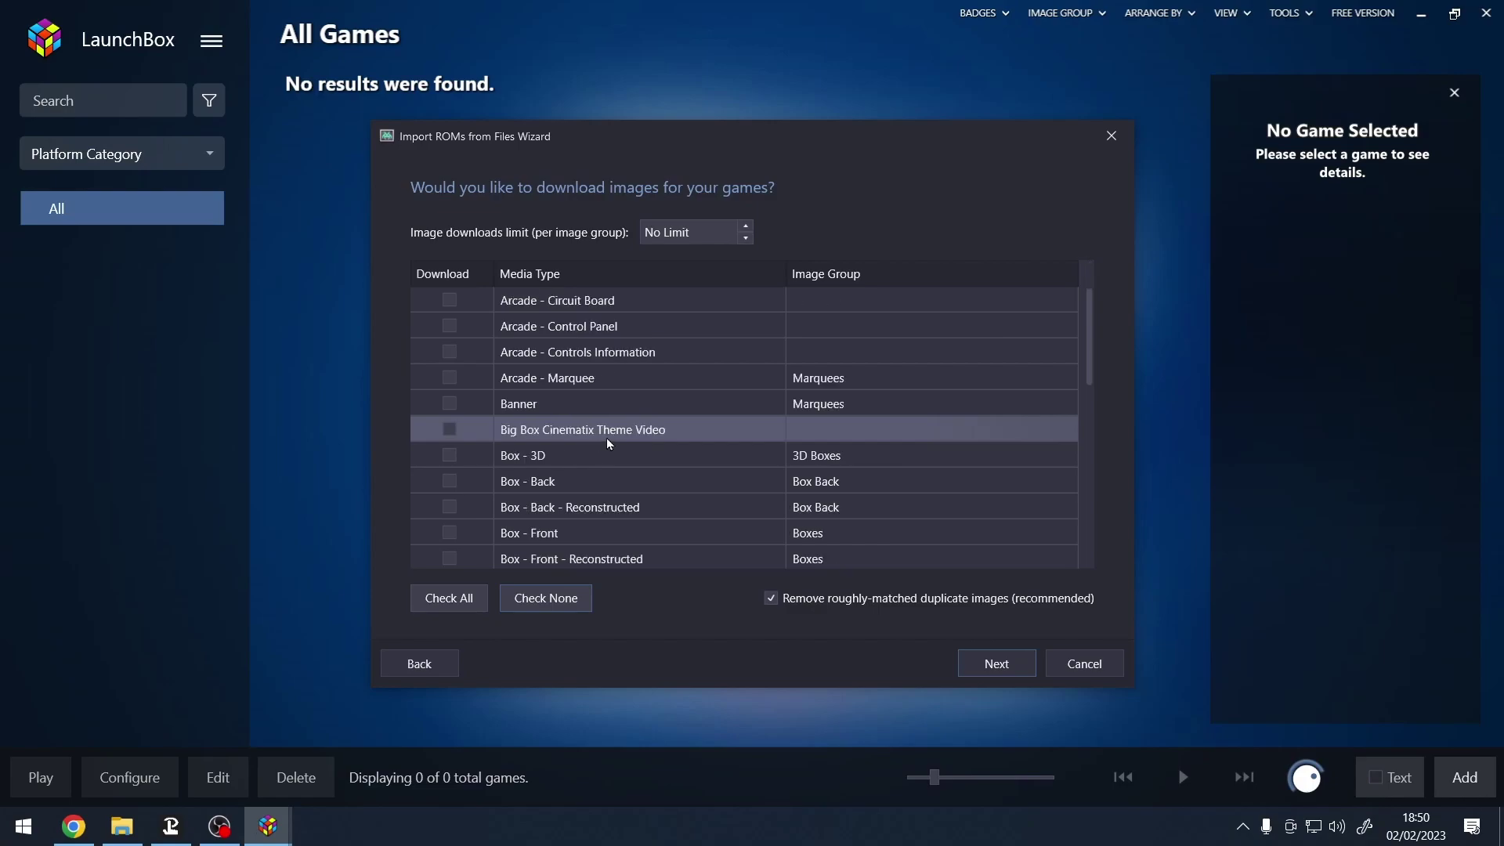
scroll(561, 411, down, 1)
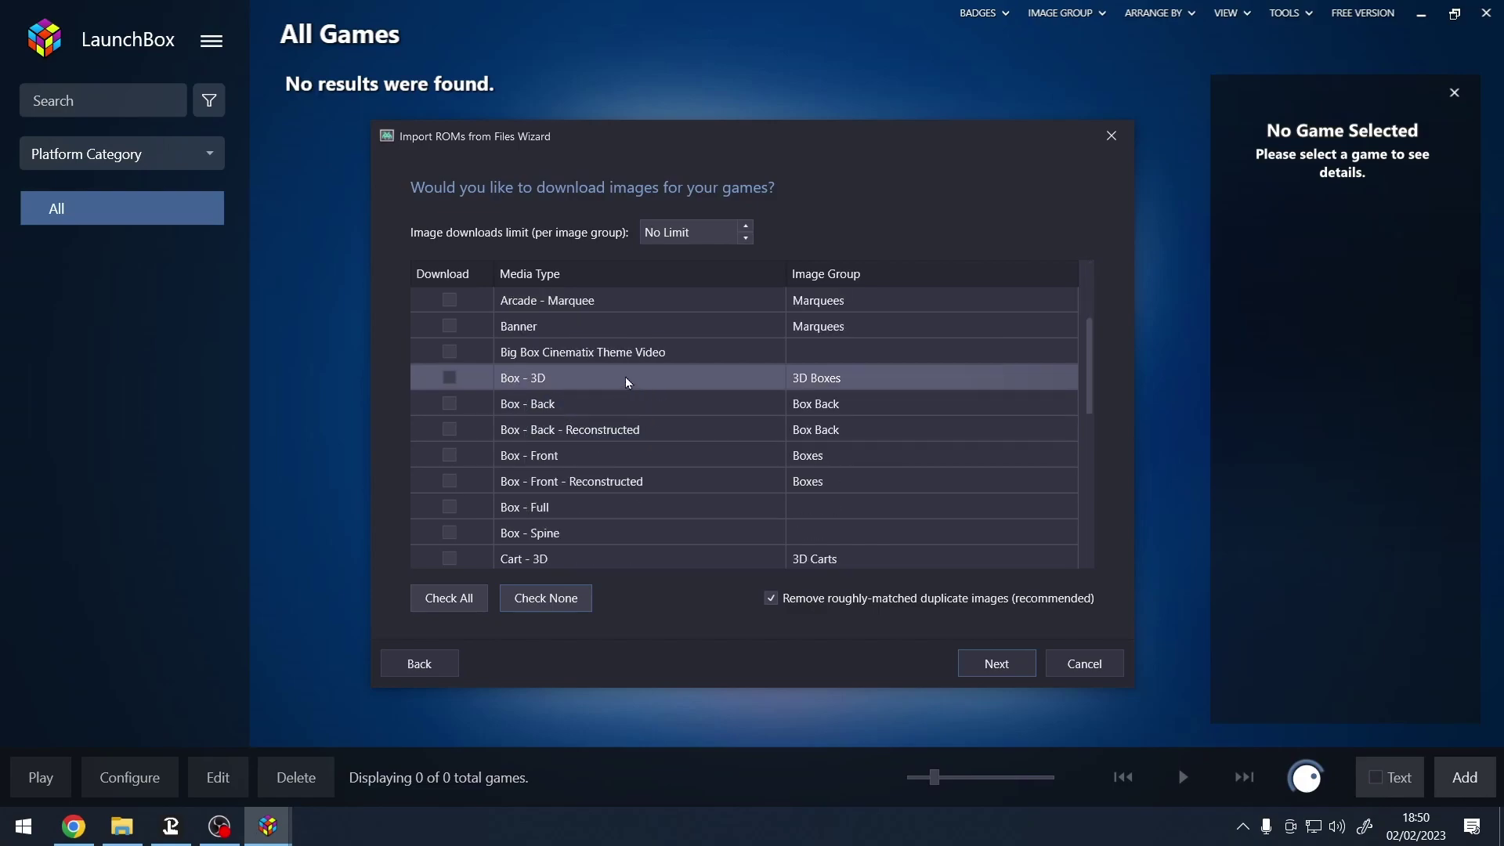
scroll(627, 391, down, 1)
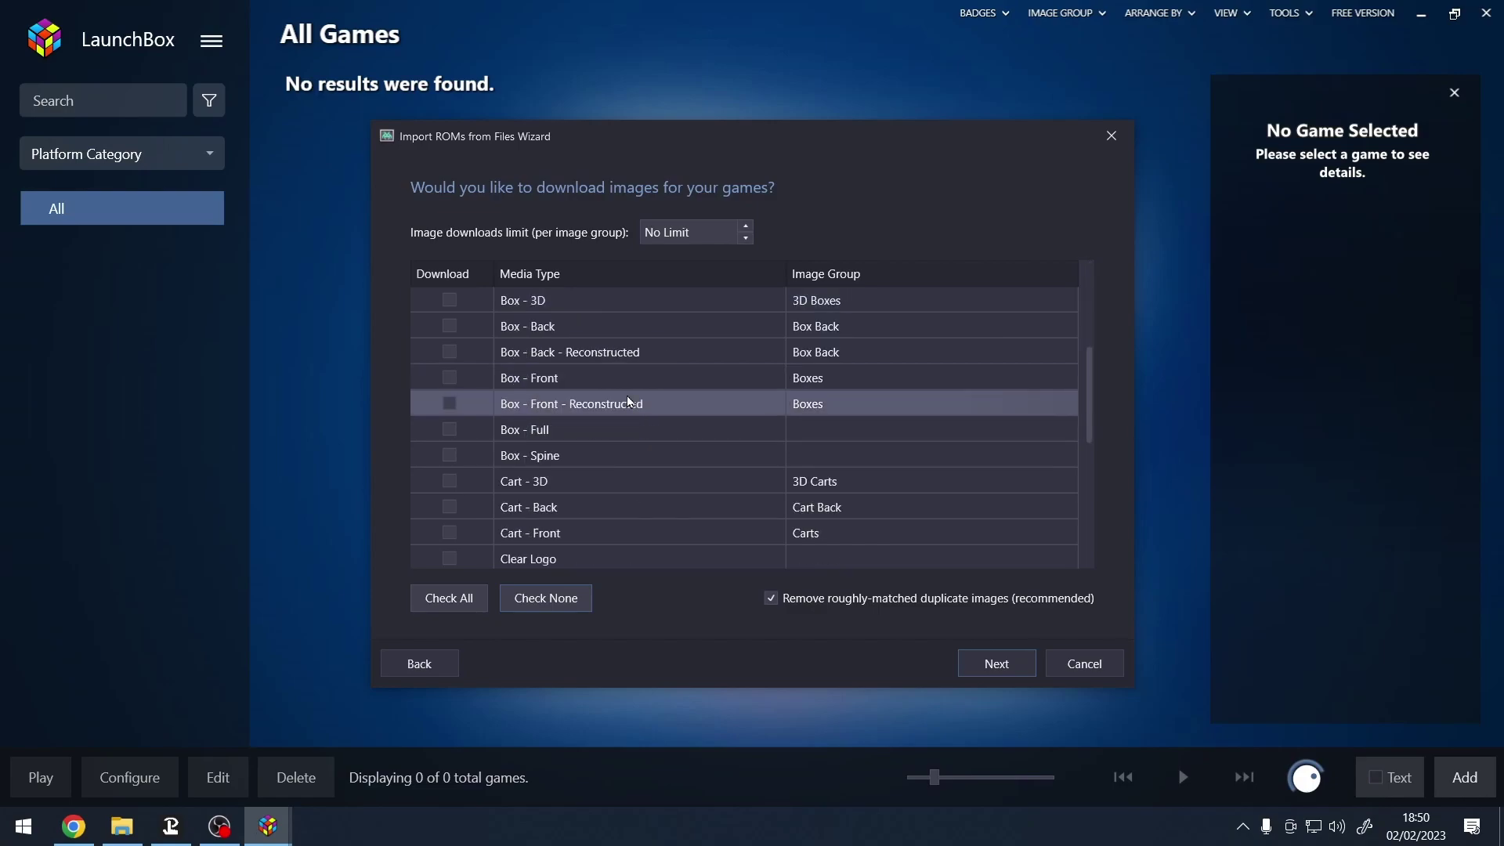
click(453, 382)
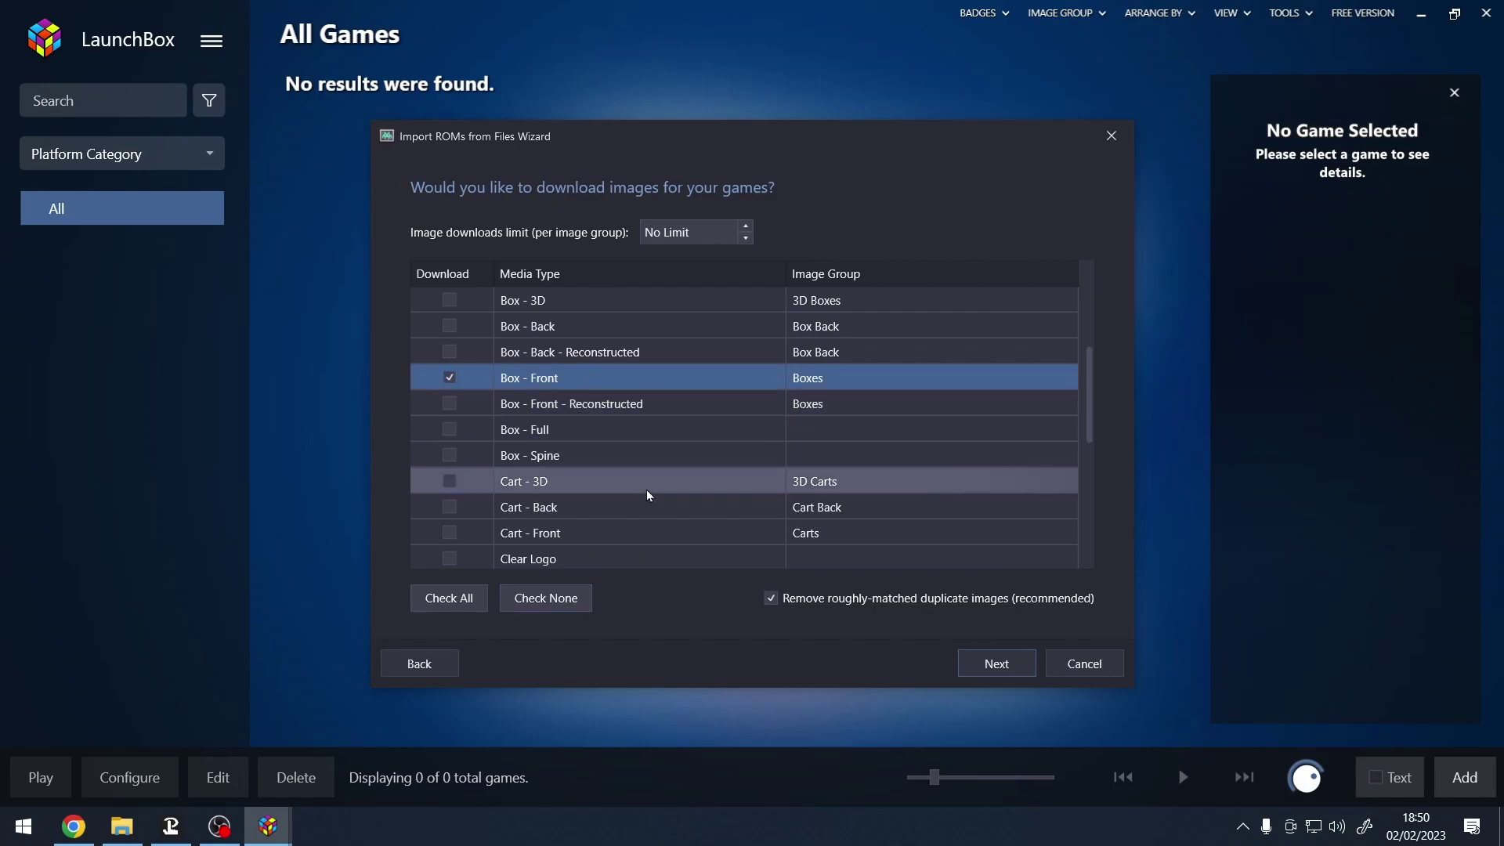
scroll(646, 490, down, 1)
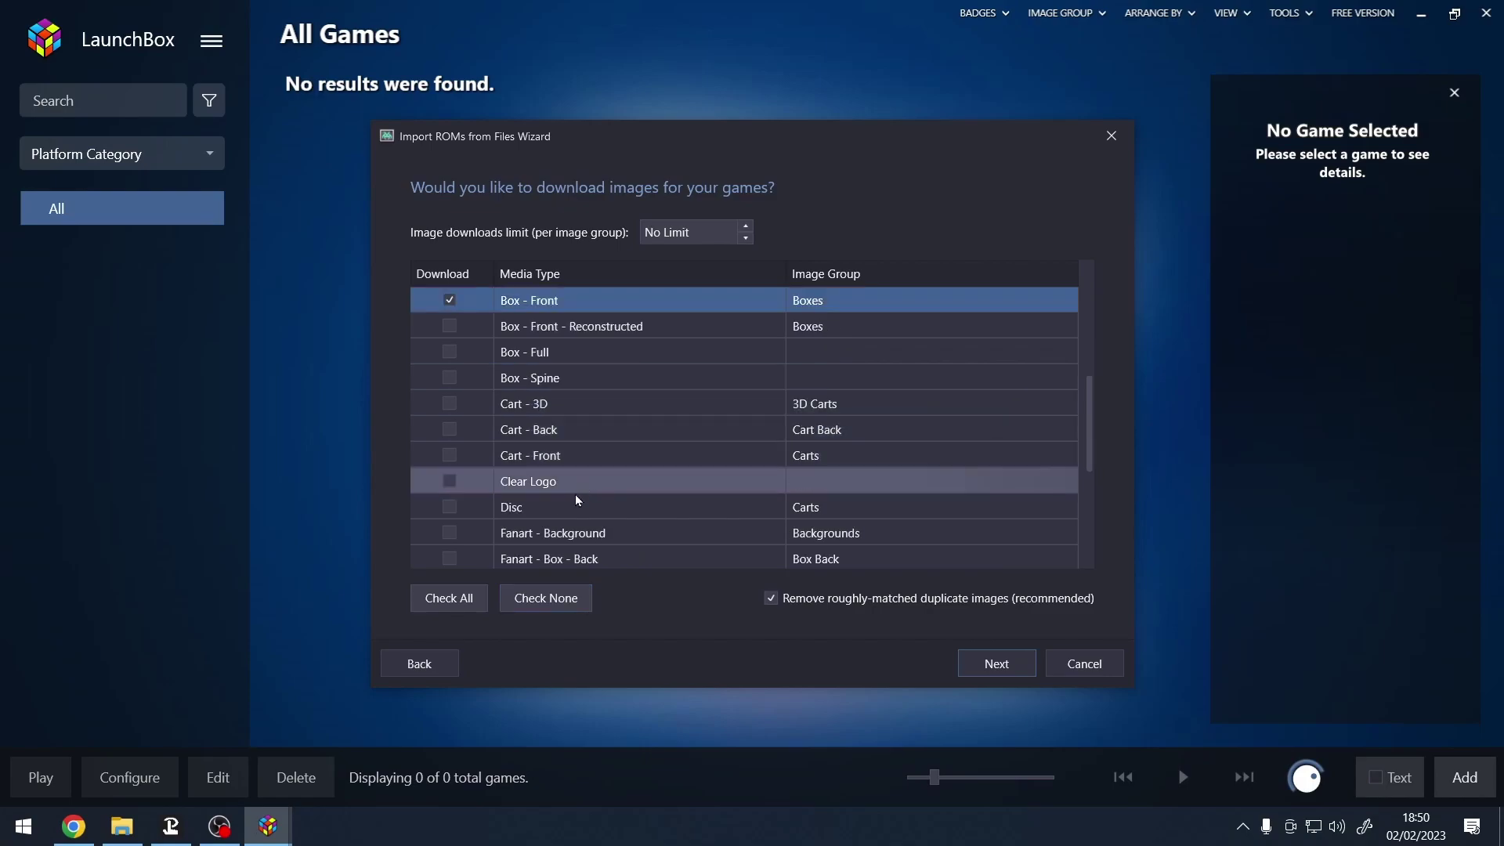
scroll(592, 486, down, 2)
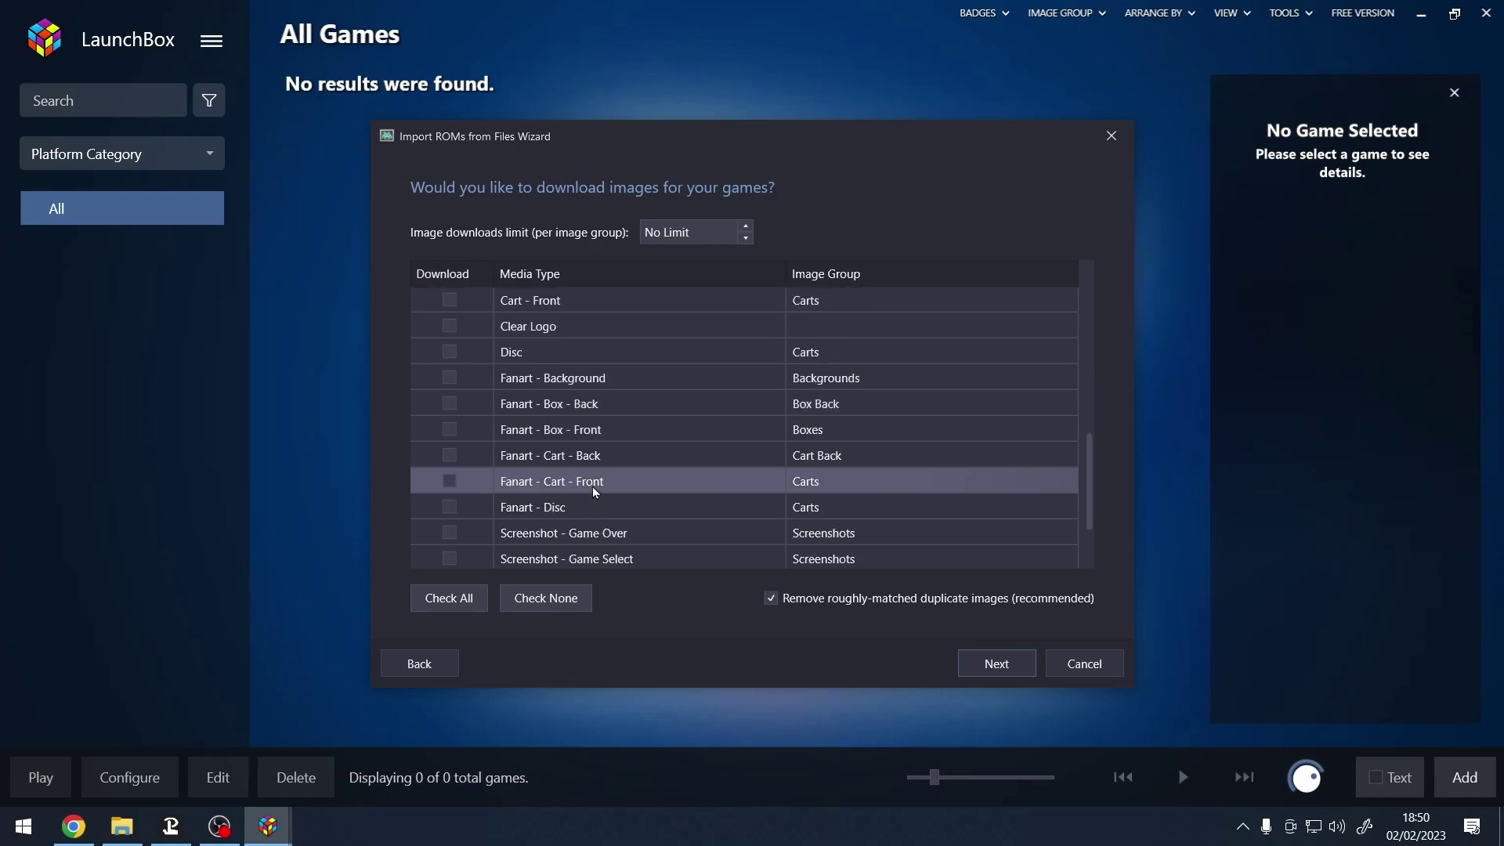
scroll(593, 486, down, 2)
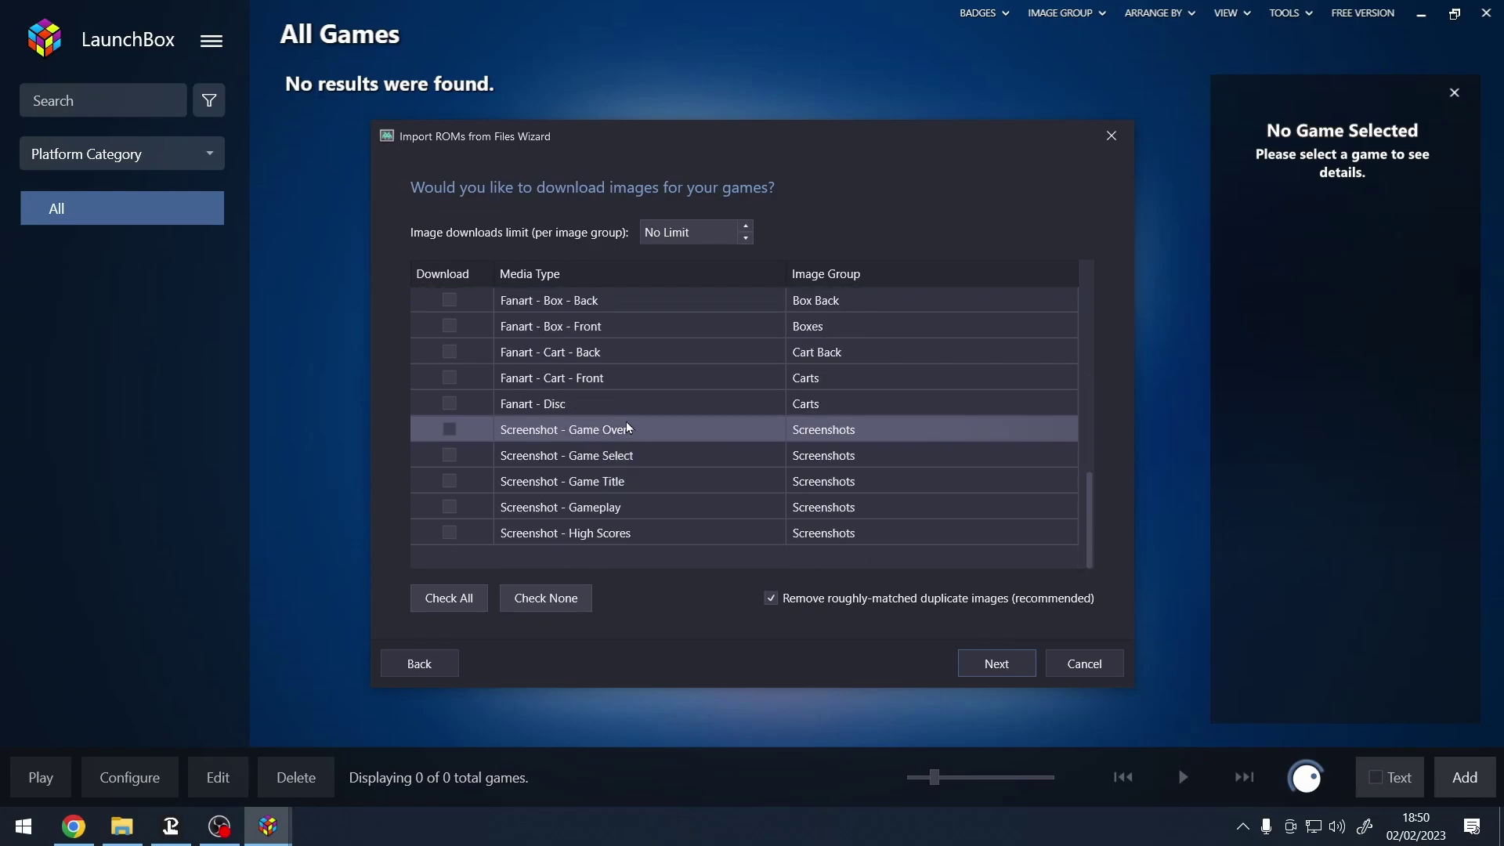
click(450, 481)
click(451, 509)
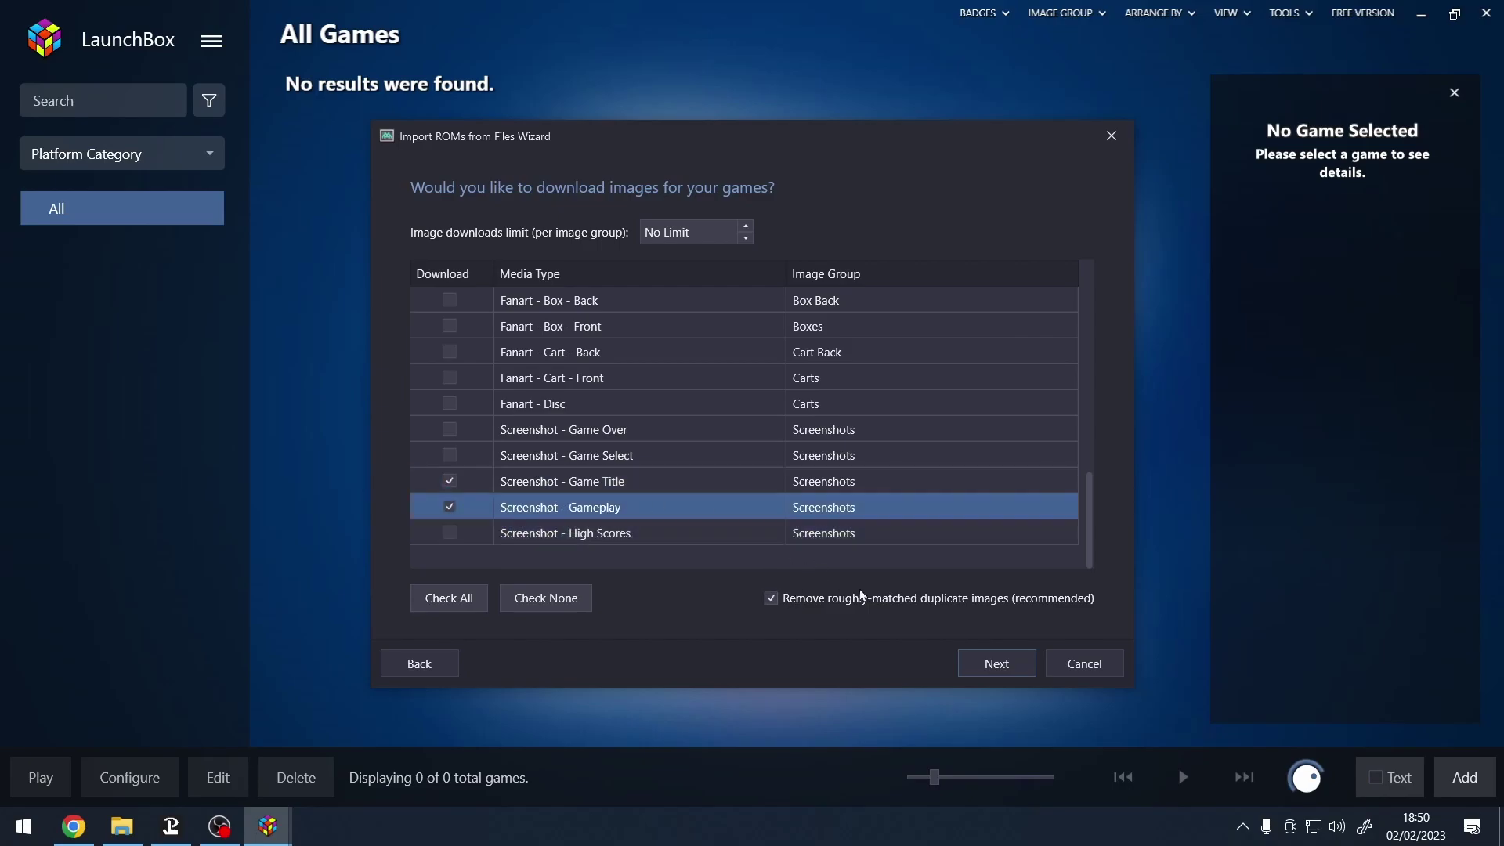
click(993, 666)
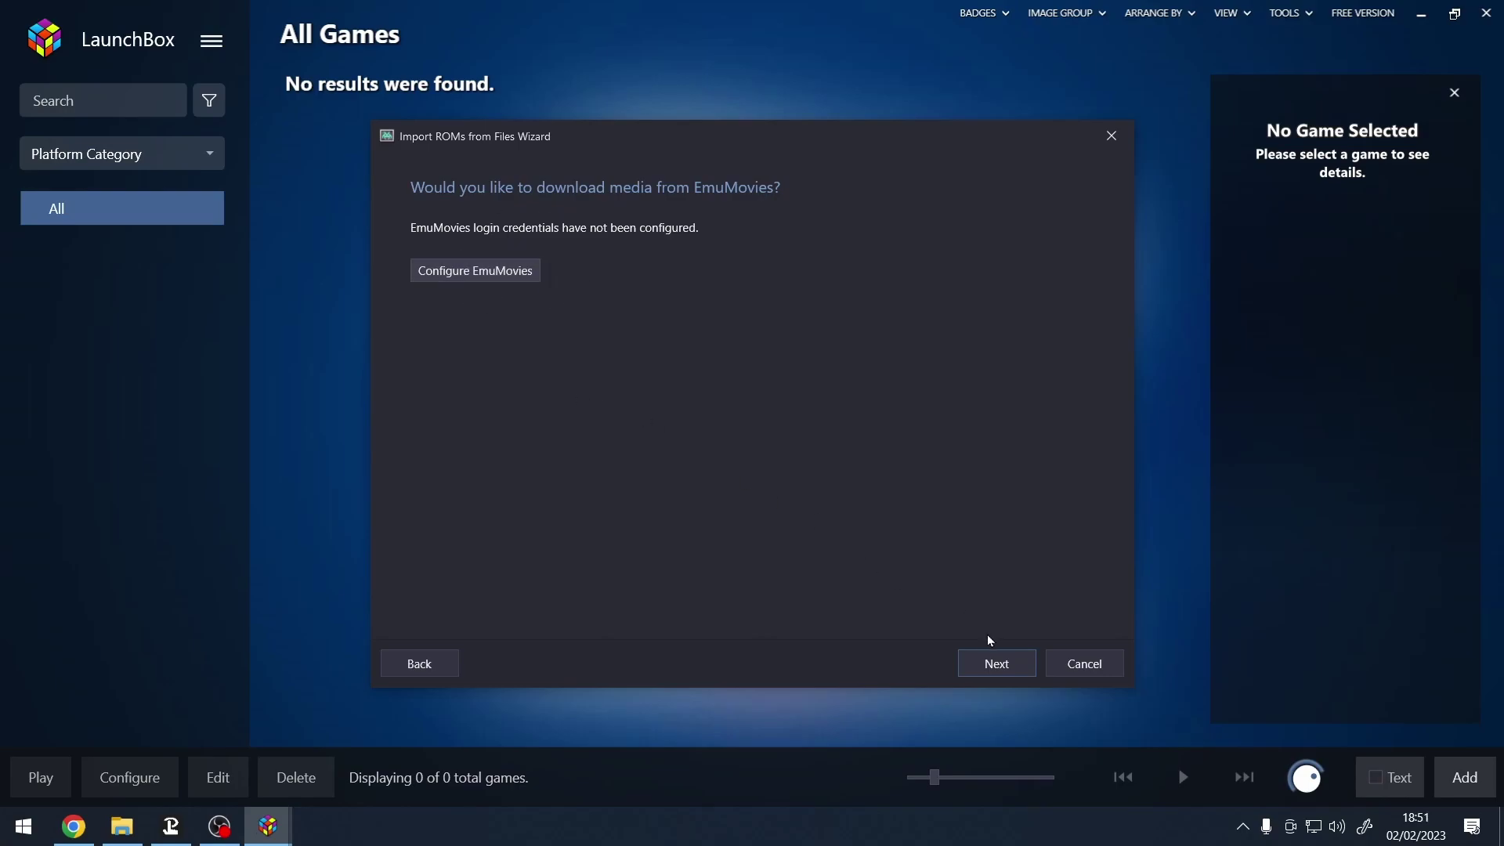
- Skip both the EmuMovies media and the bezel downloads
click(982, 665)
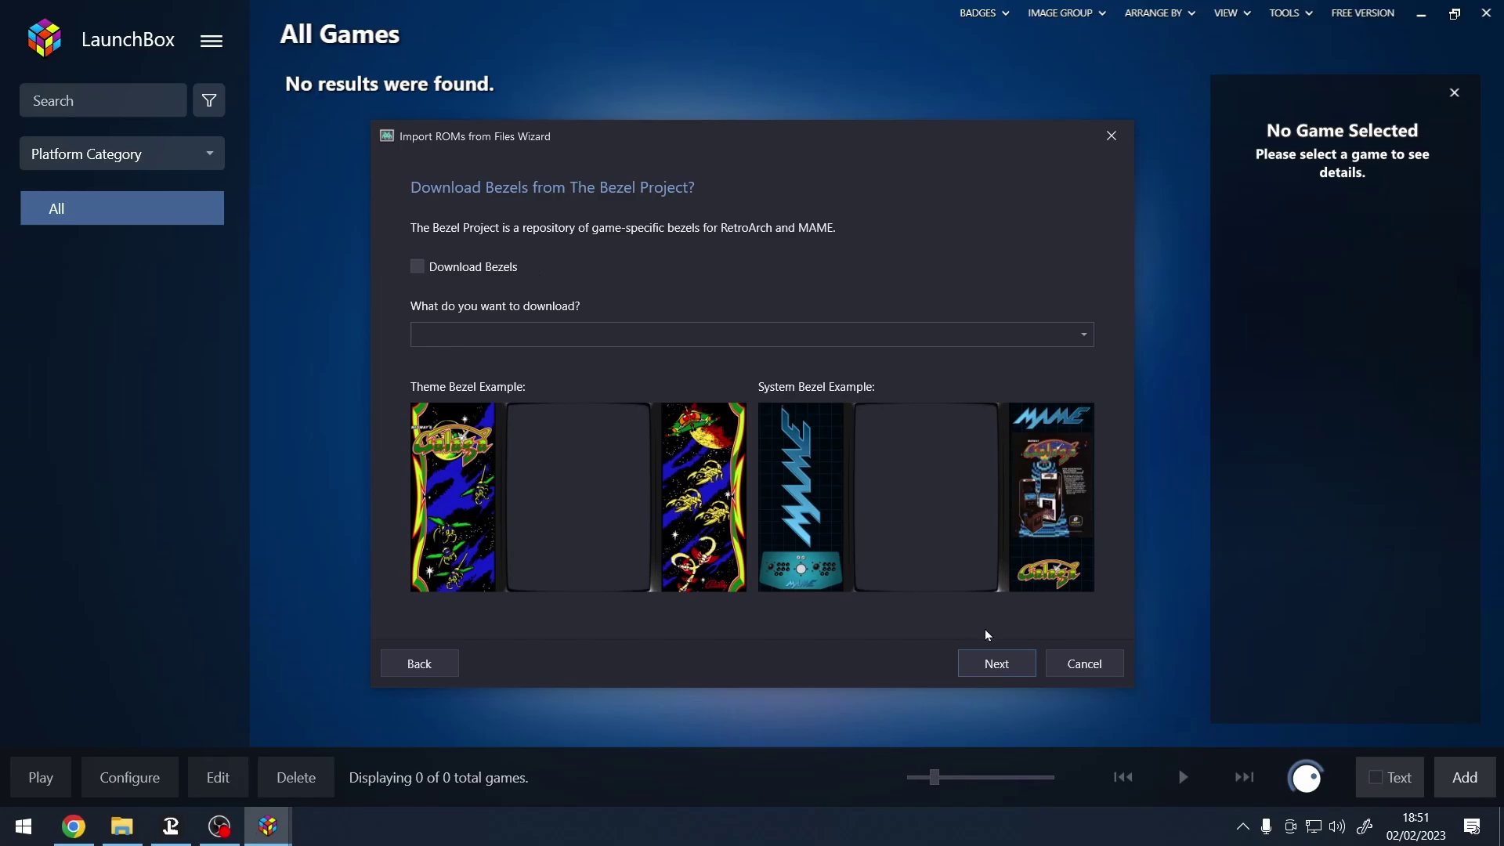
click(1015, 667)
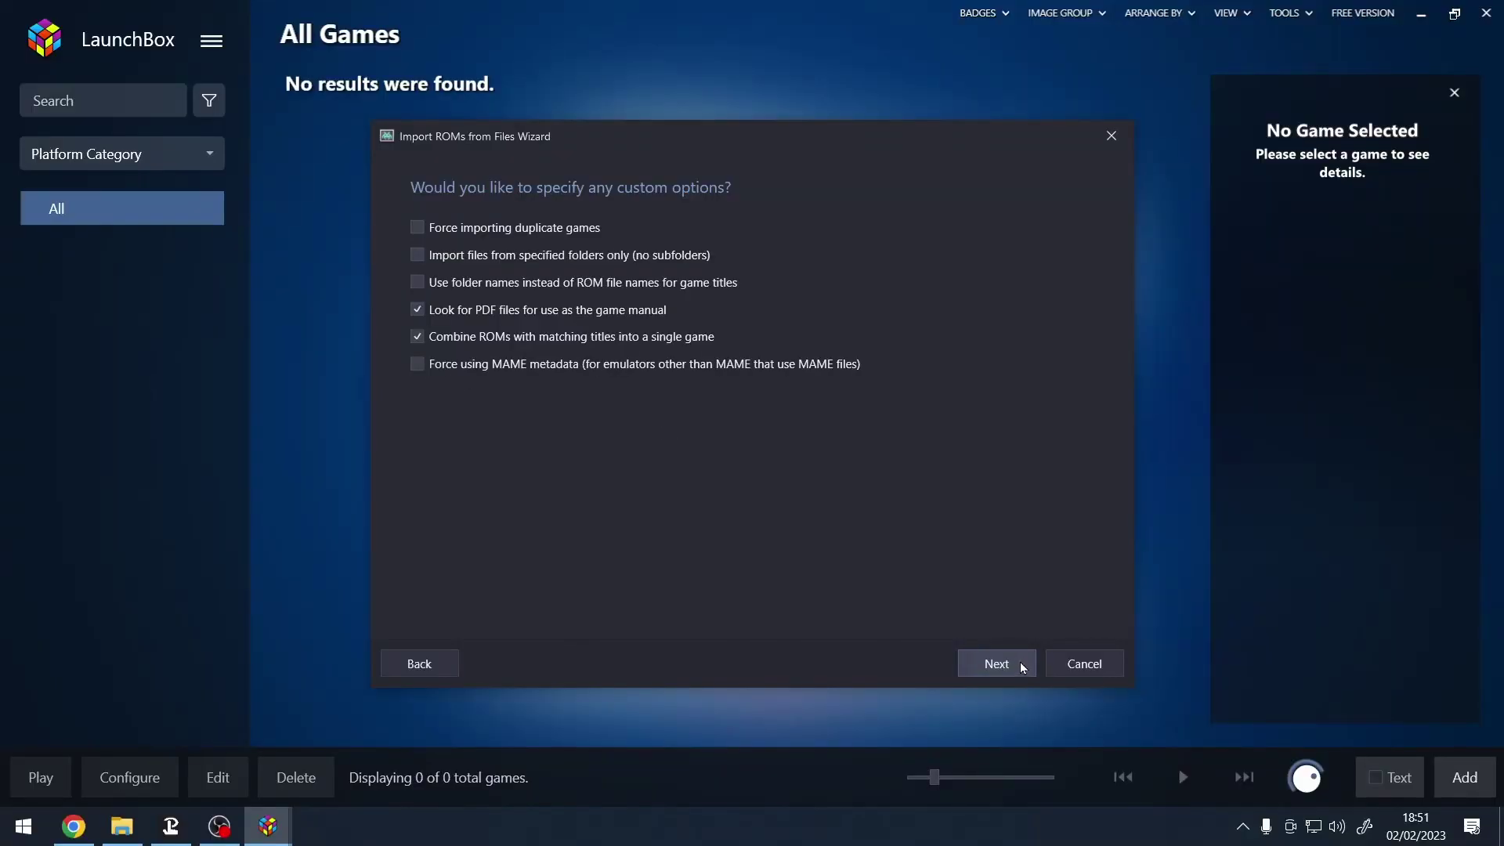
- Accept the default custom options and complete the import of the eight Amiga games
click(1019, 661)
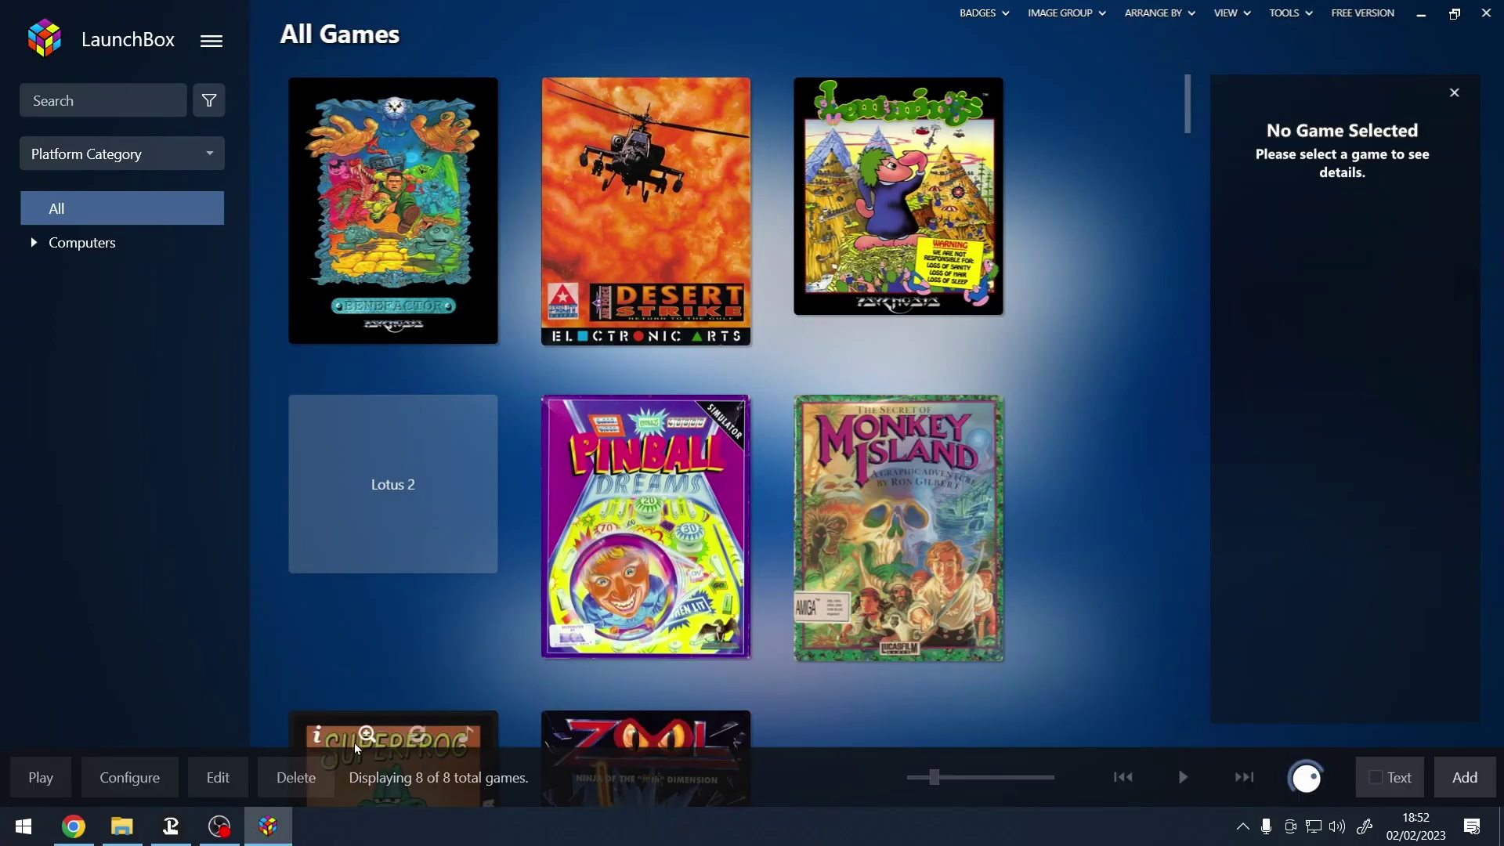
- View details of Lotus 2, The Secret of Monkey Island, Lemmings and Desert Strike, ending on Zool
scroll(990, 624, down, 1)
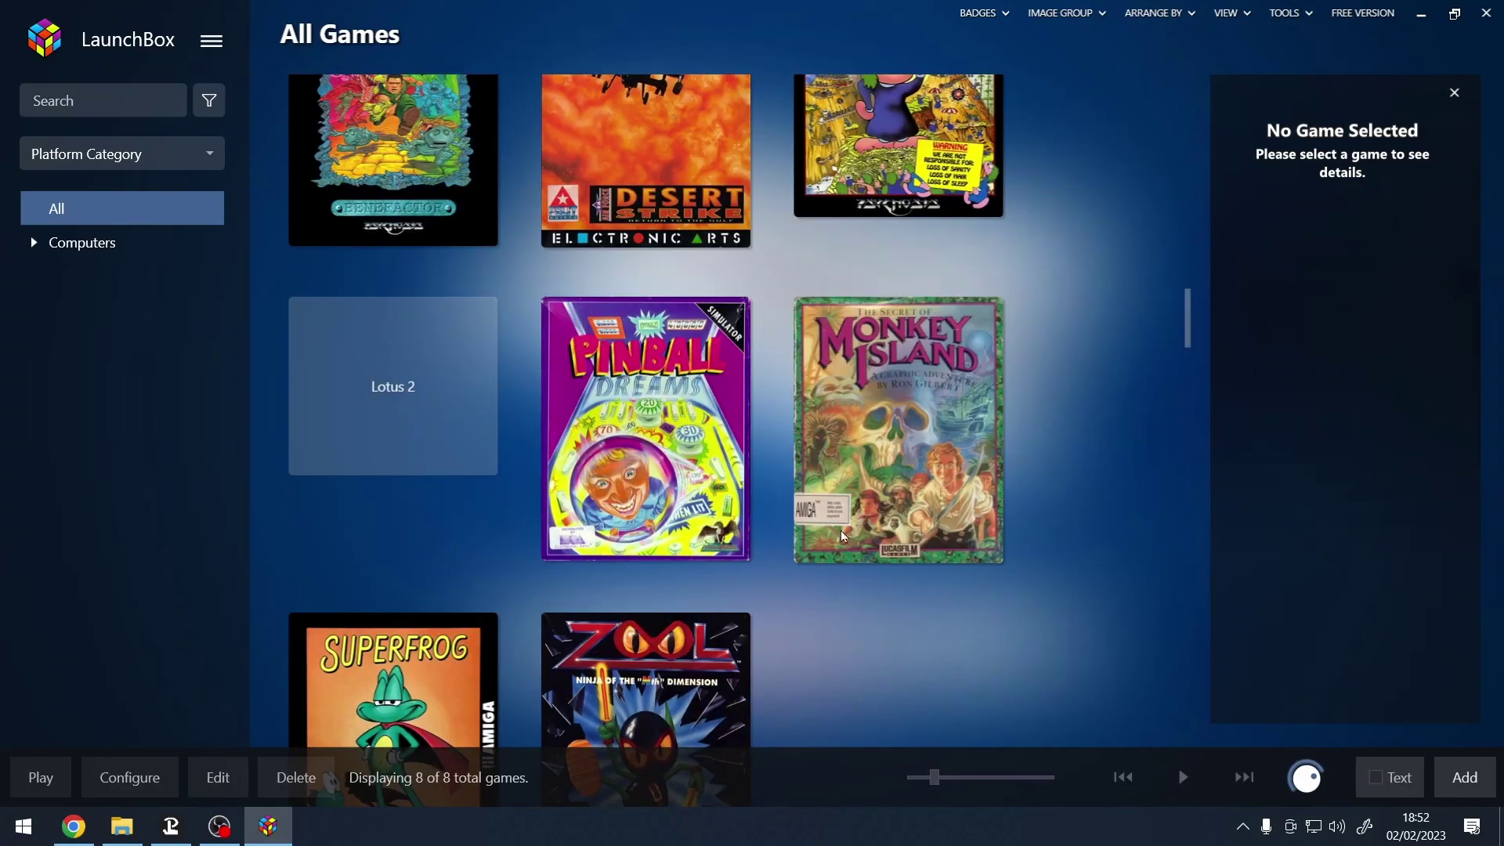
click(404, 410)
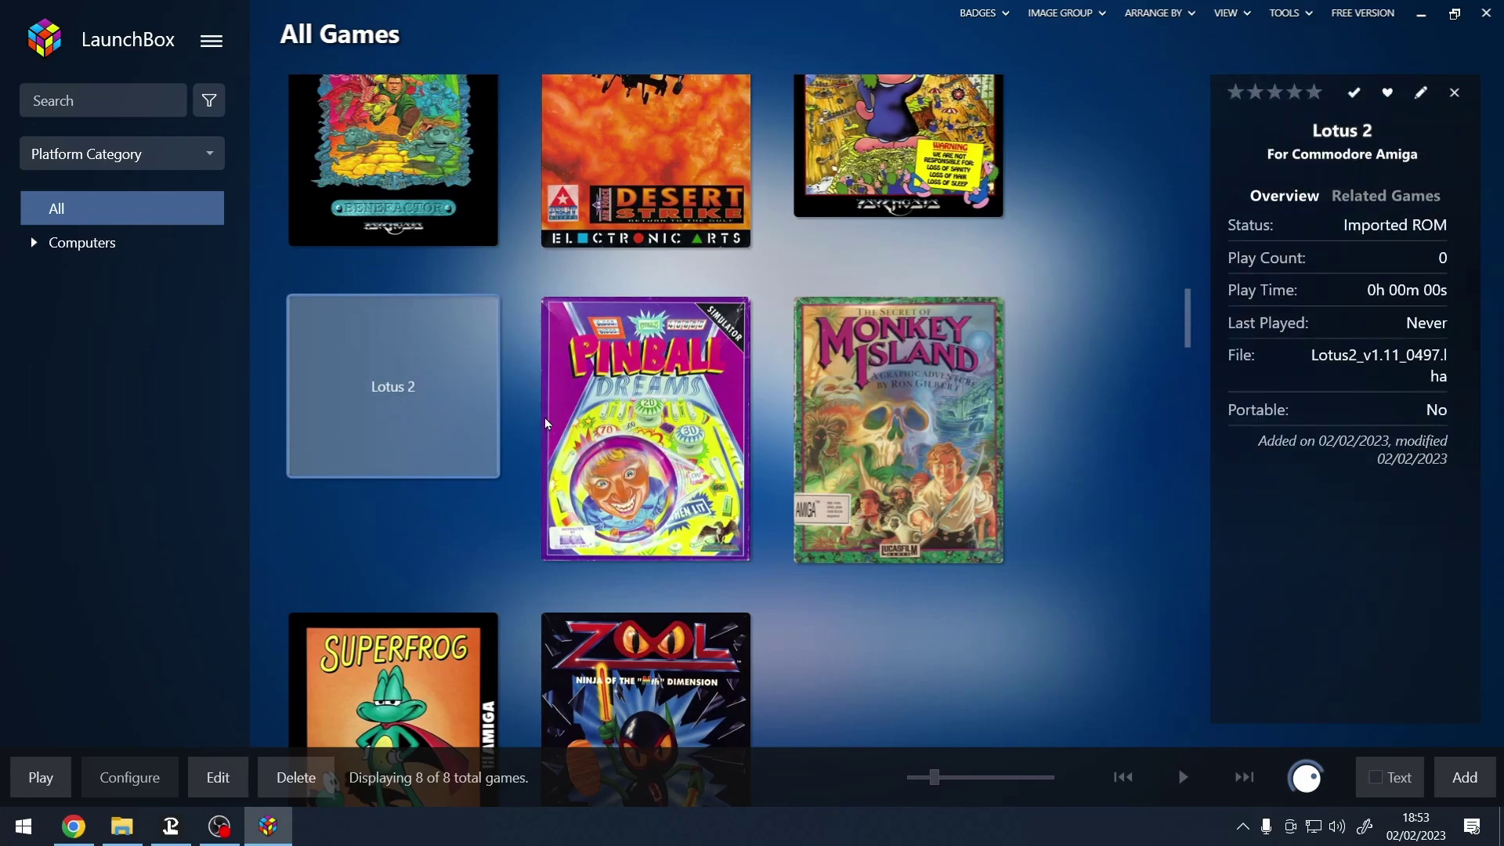
scroll(472, 463, up, 1)
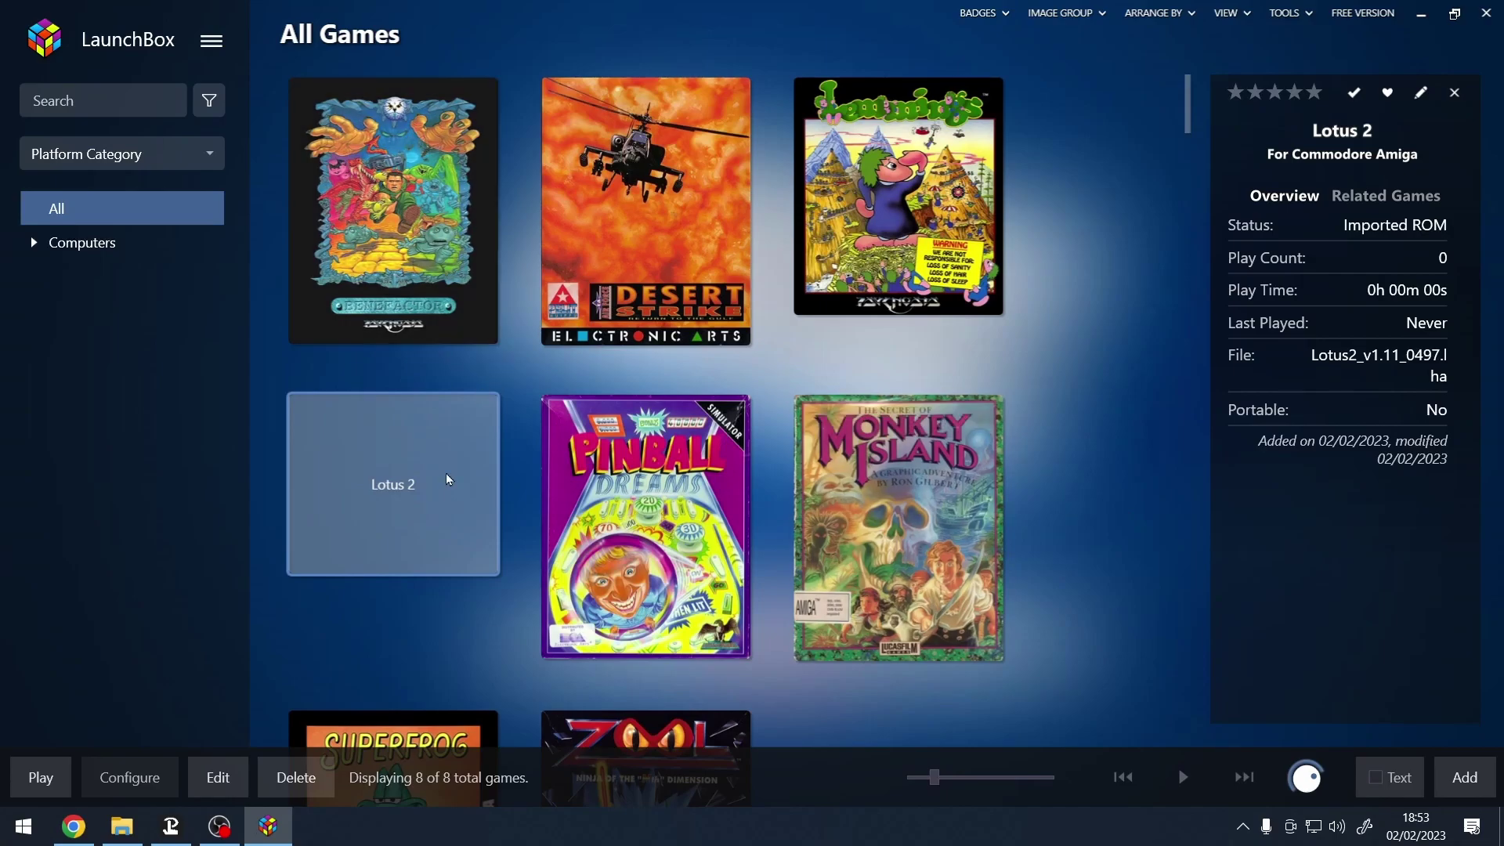
click(920, 560)
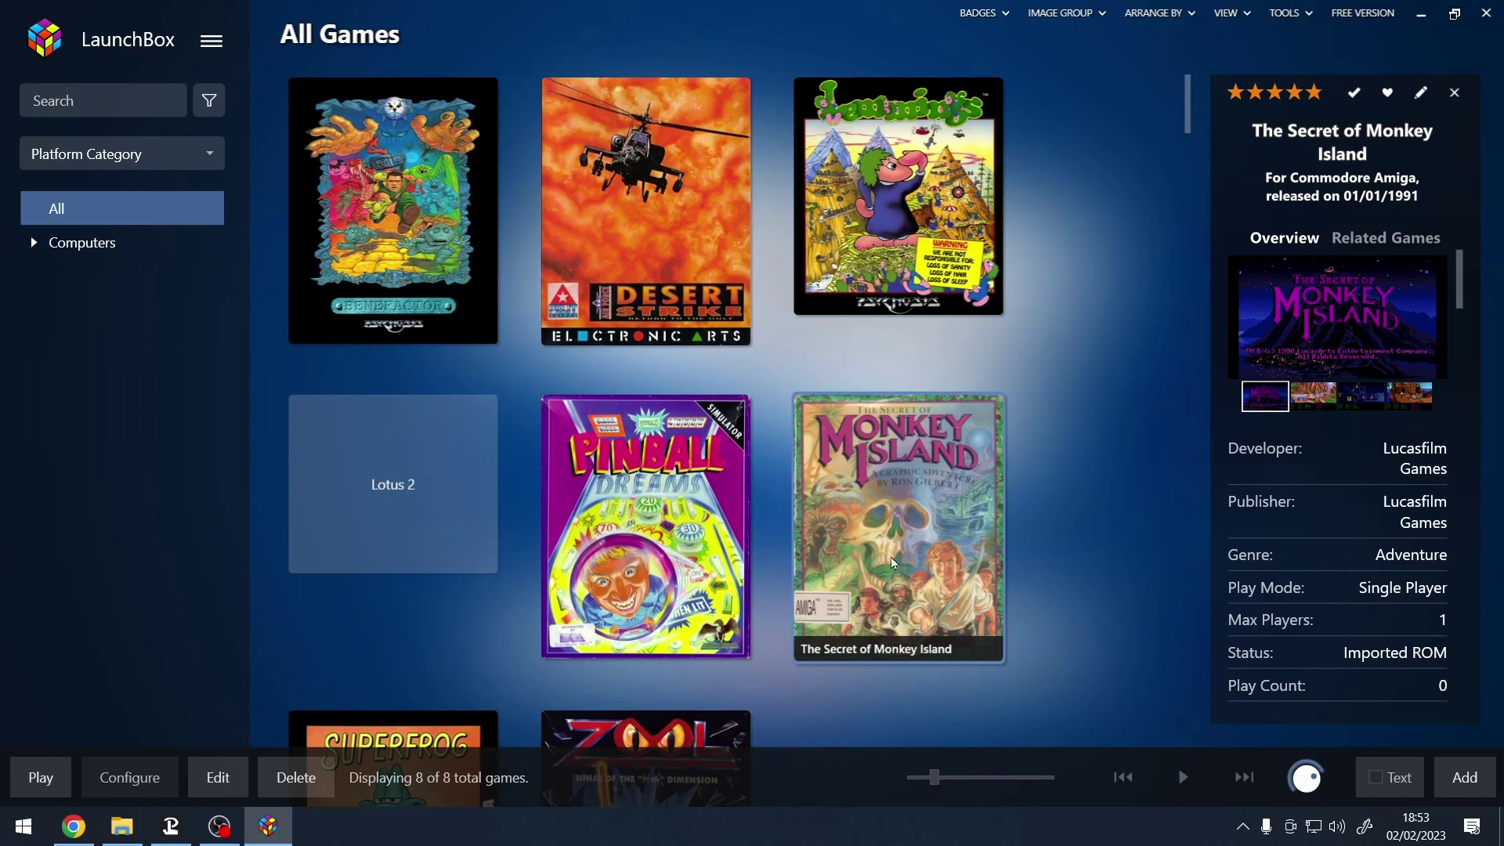
click(879, 216)
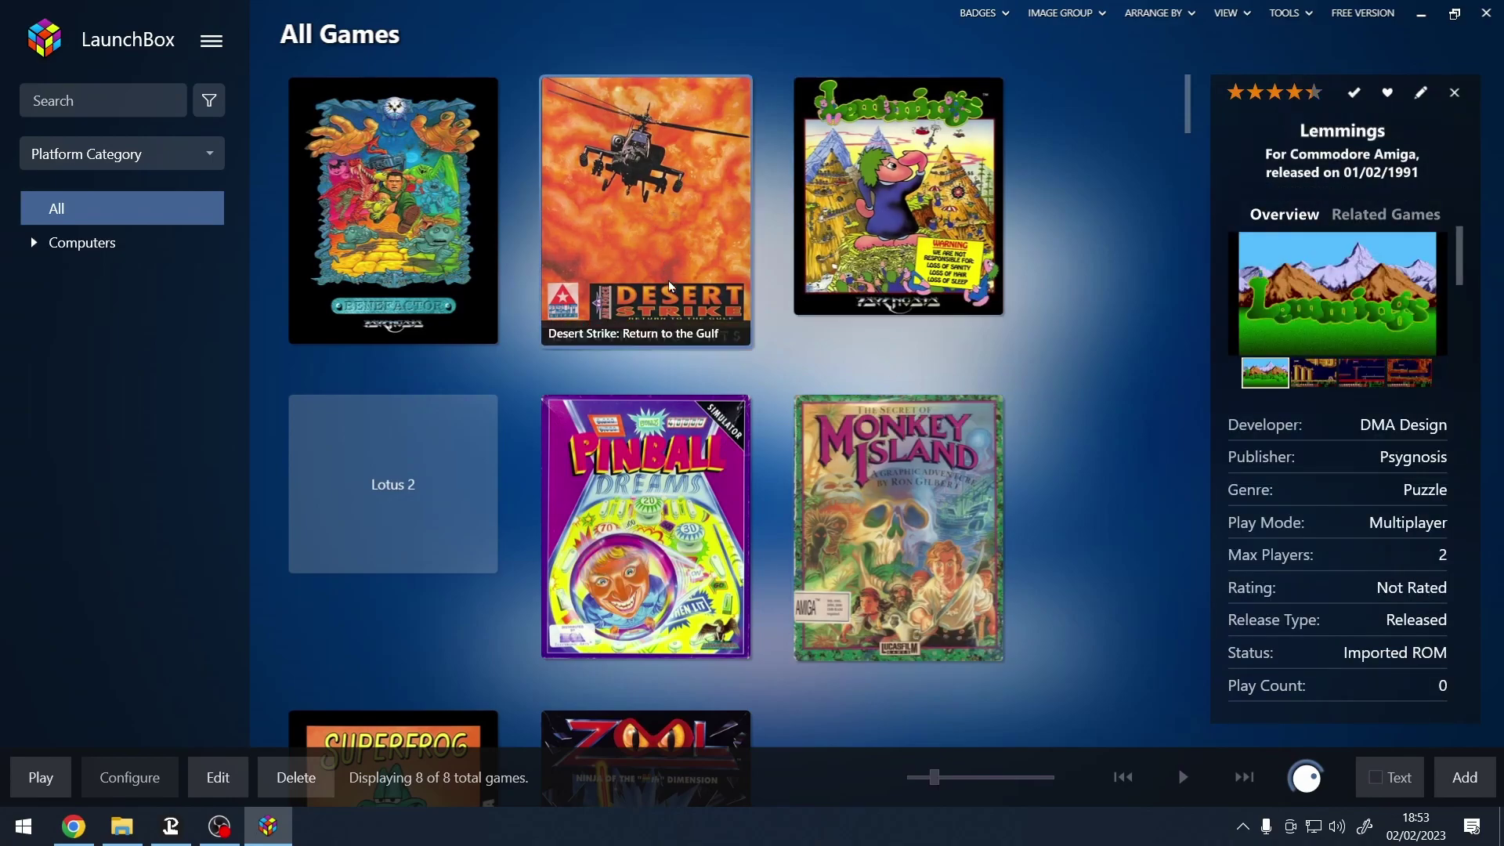
click(653, 220)
scroll(888, 576, down, 1)
key(Down)
scroll(889, 576, down, 1)
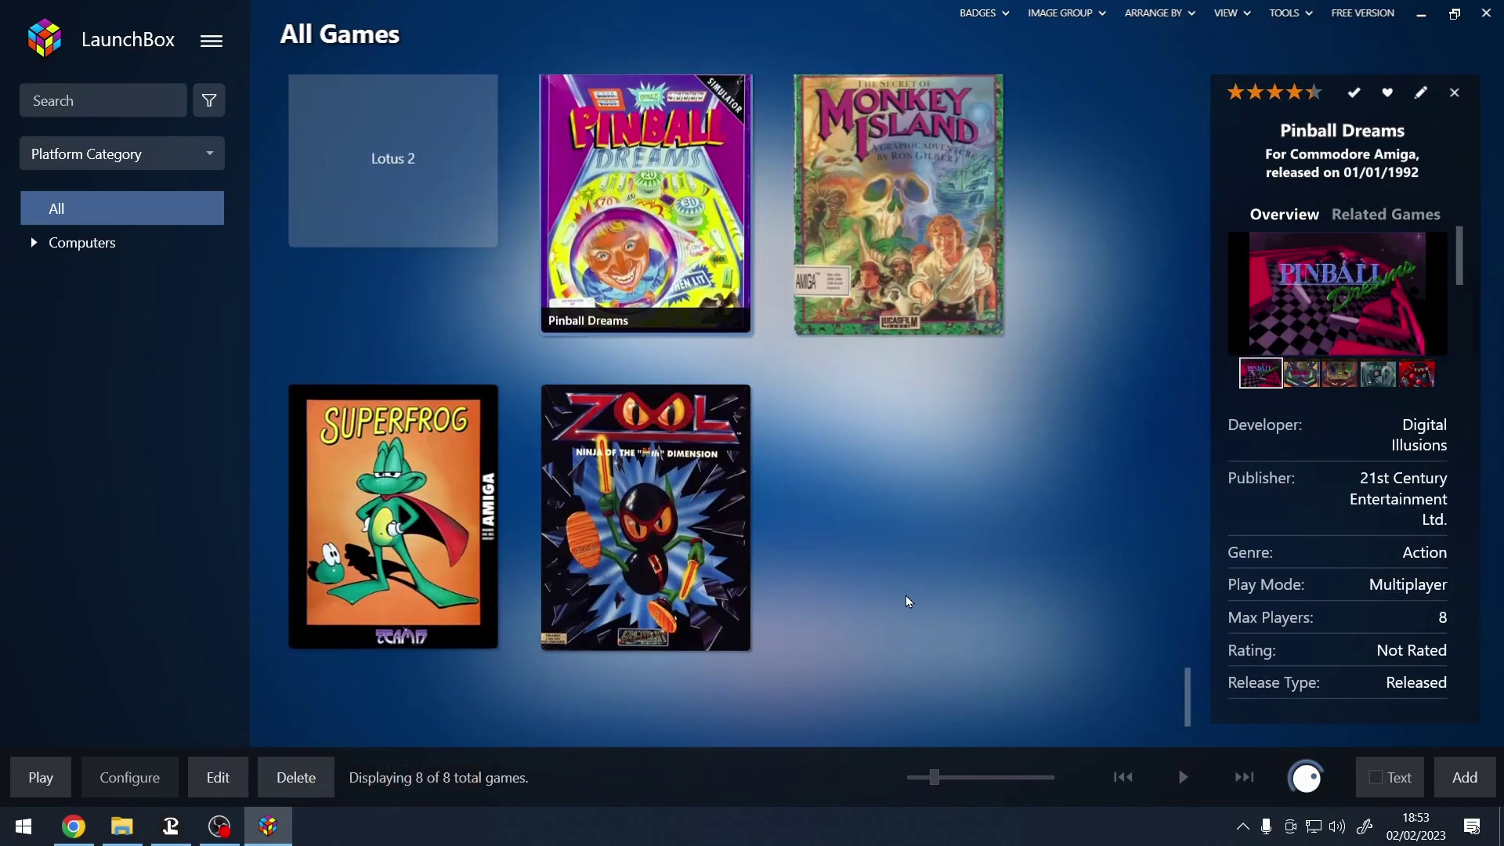
key(Down)
scroll(891, 564, up, 1)
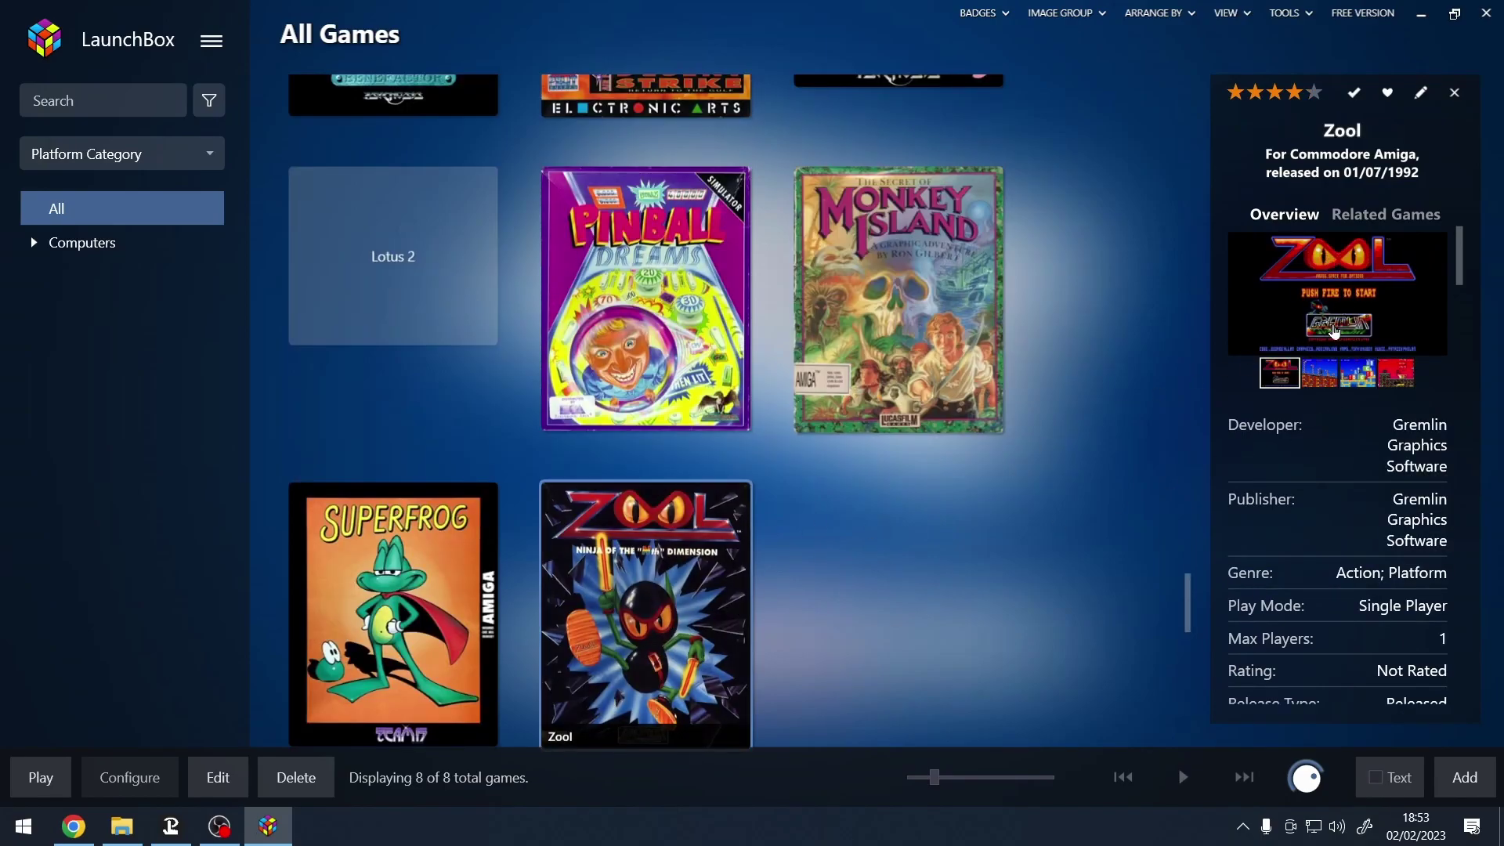
- Page through Zool's four screenshots and return to its title screen image
click(1320, 374)
click(1356, 381)
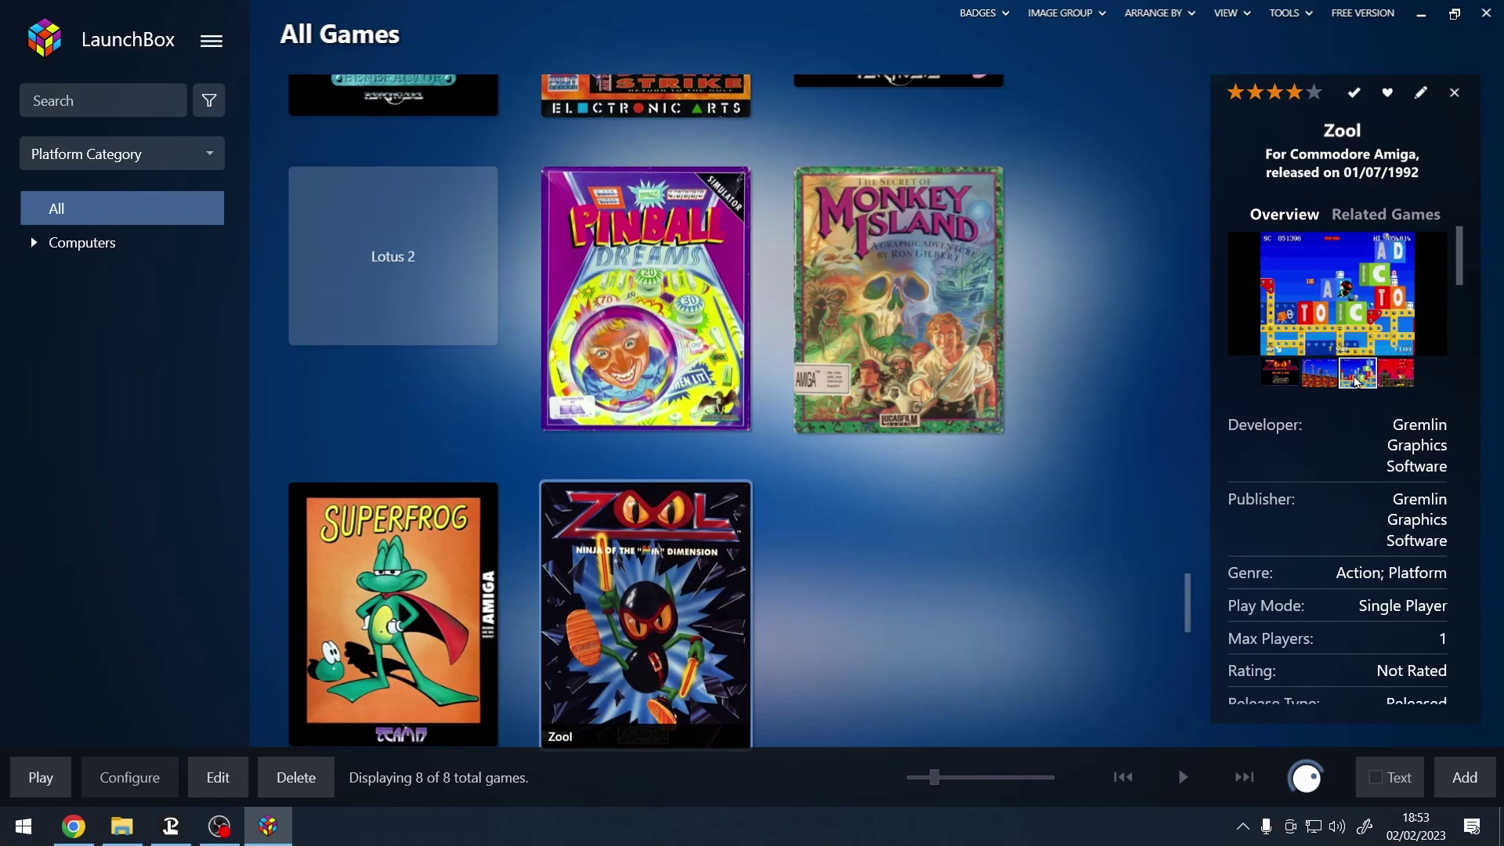
click(1395, 374)
click(1357, 375)
click(1303, 383)
click(1291, 384)
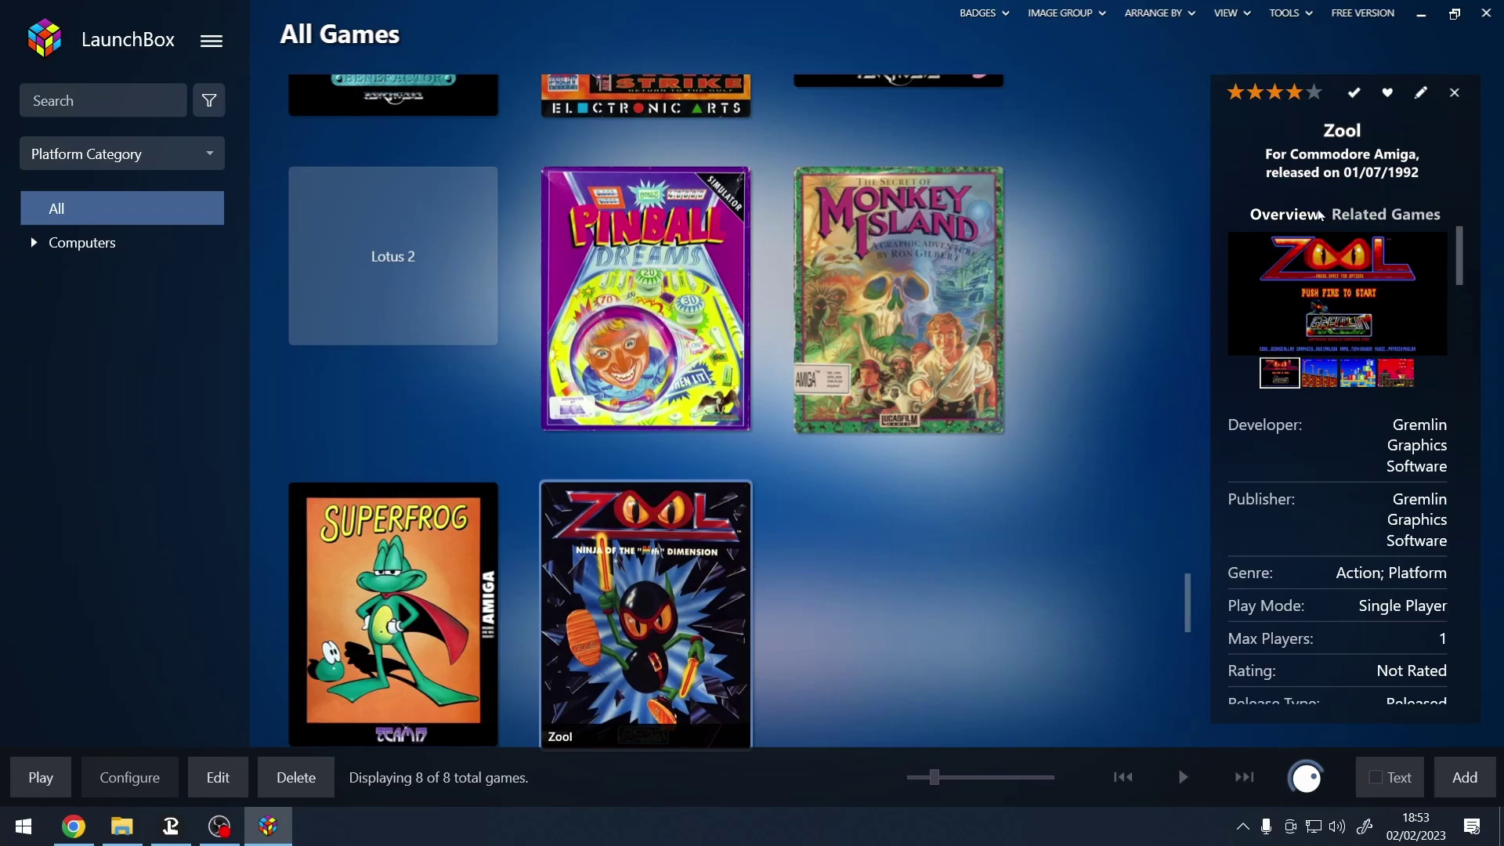
- Scroll the All Games grid back to the top and select the Pinball Dreams cover
scroll(867, 595, up, 2)
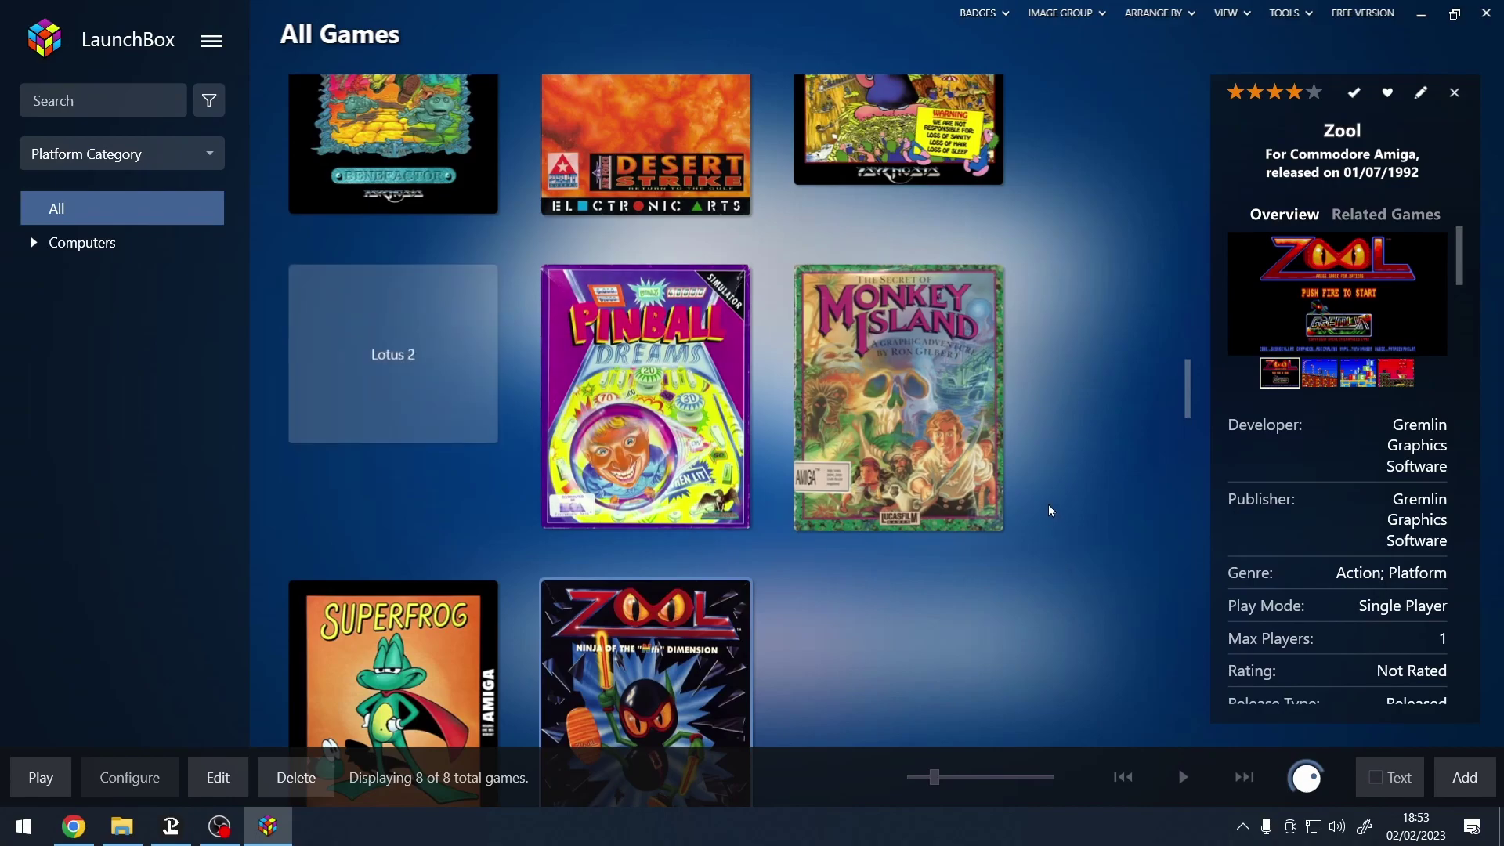
scroll(1049, 522, up, 2)
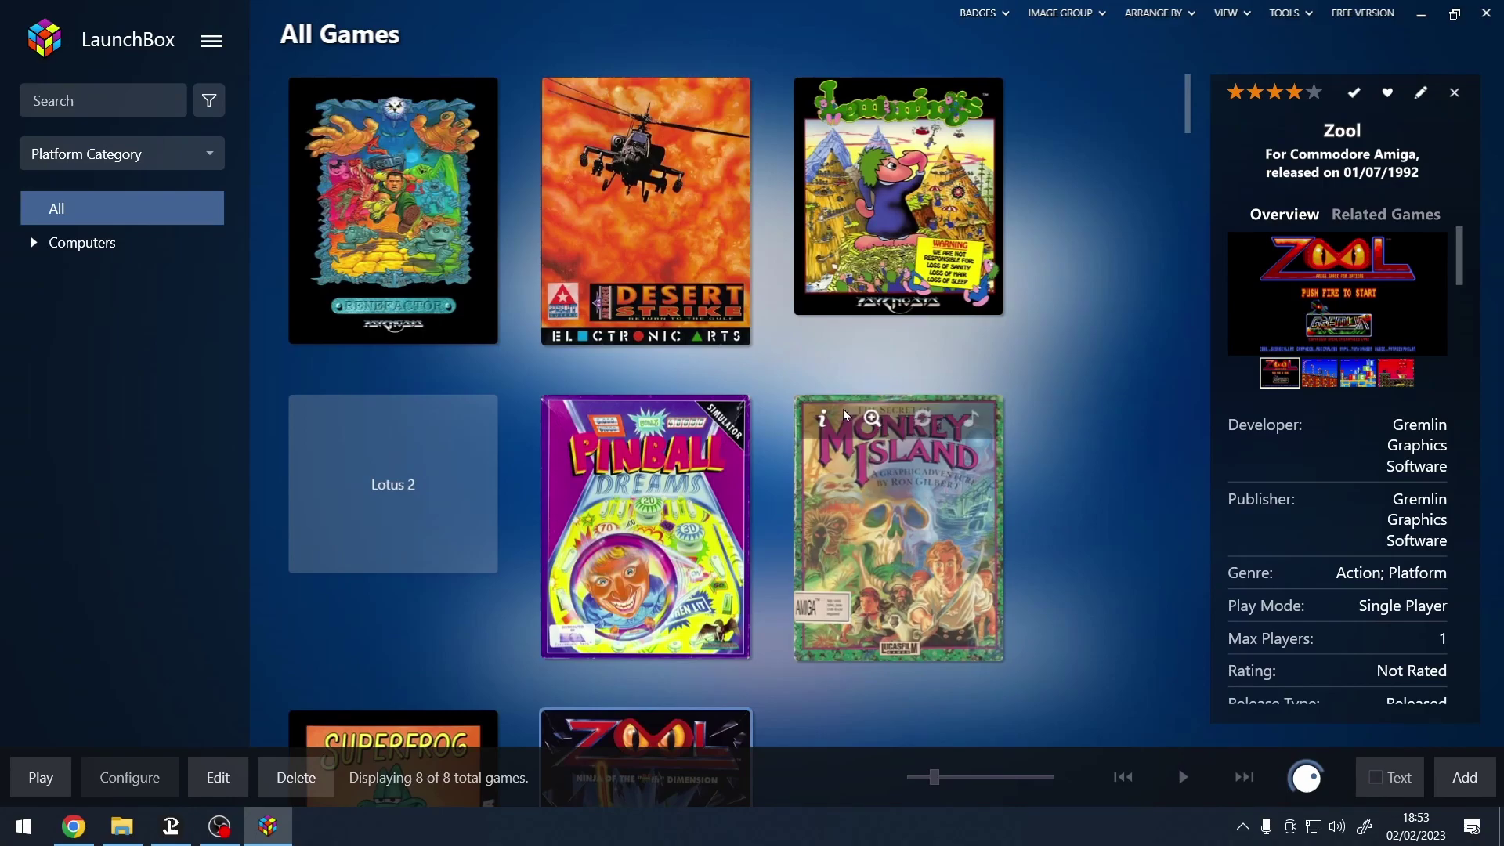
scroll(900, 526, down, 5)
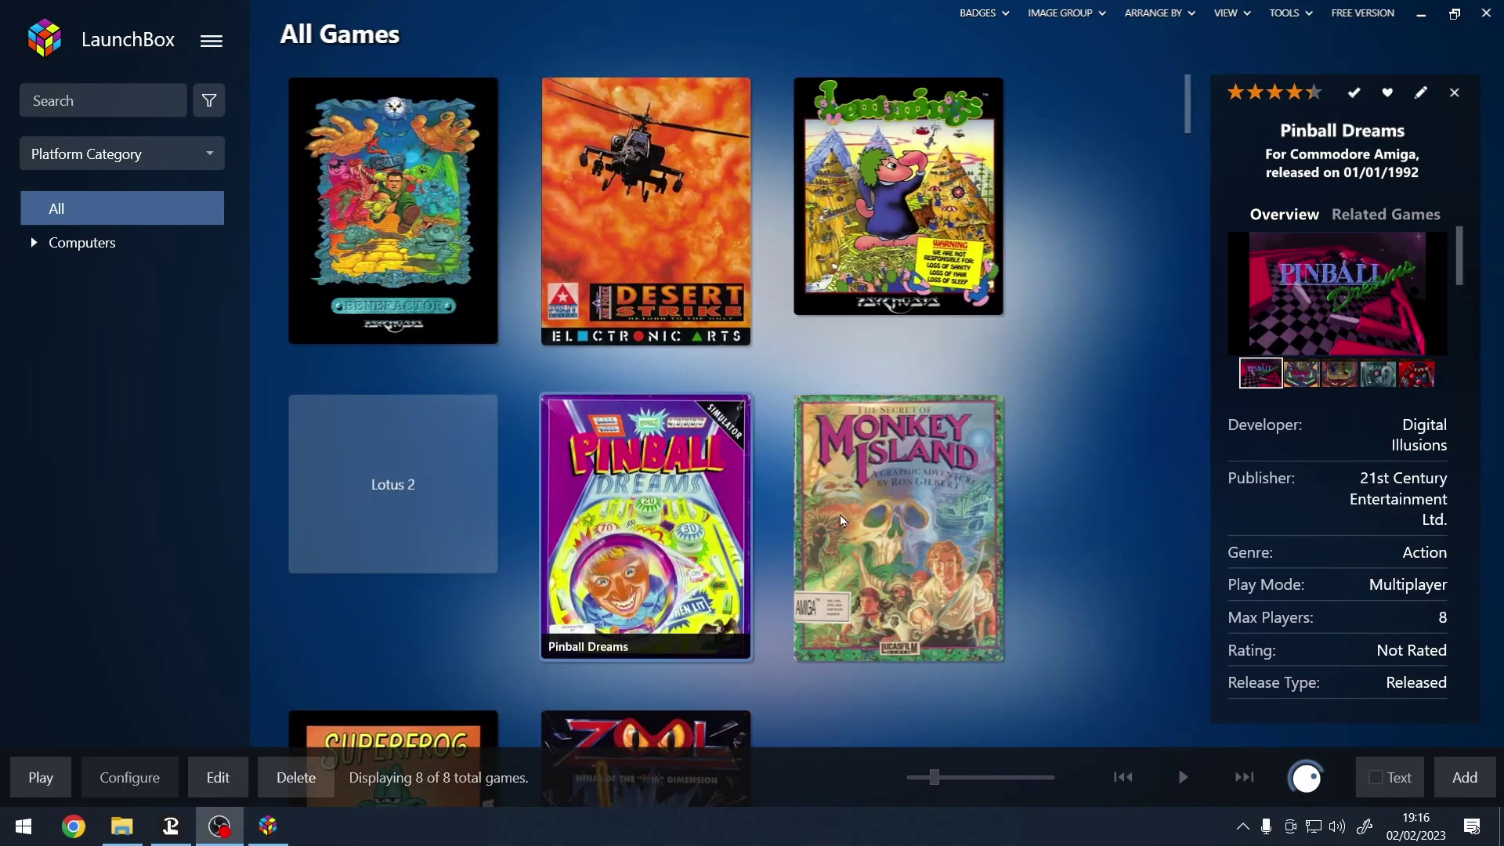
click(1061, 473)
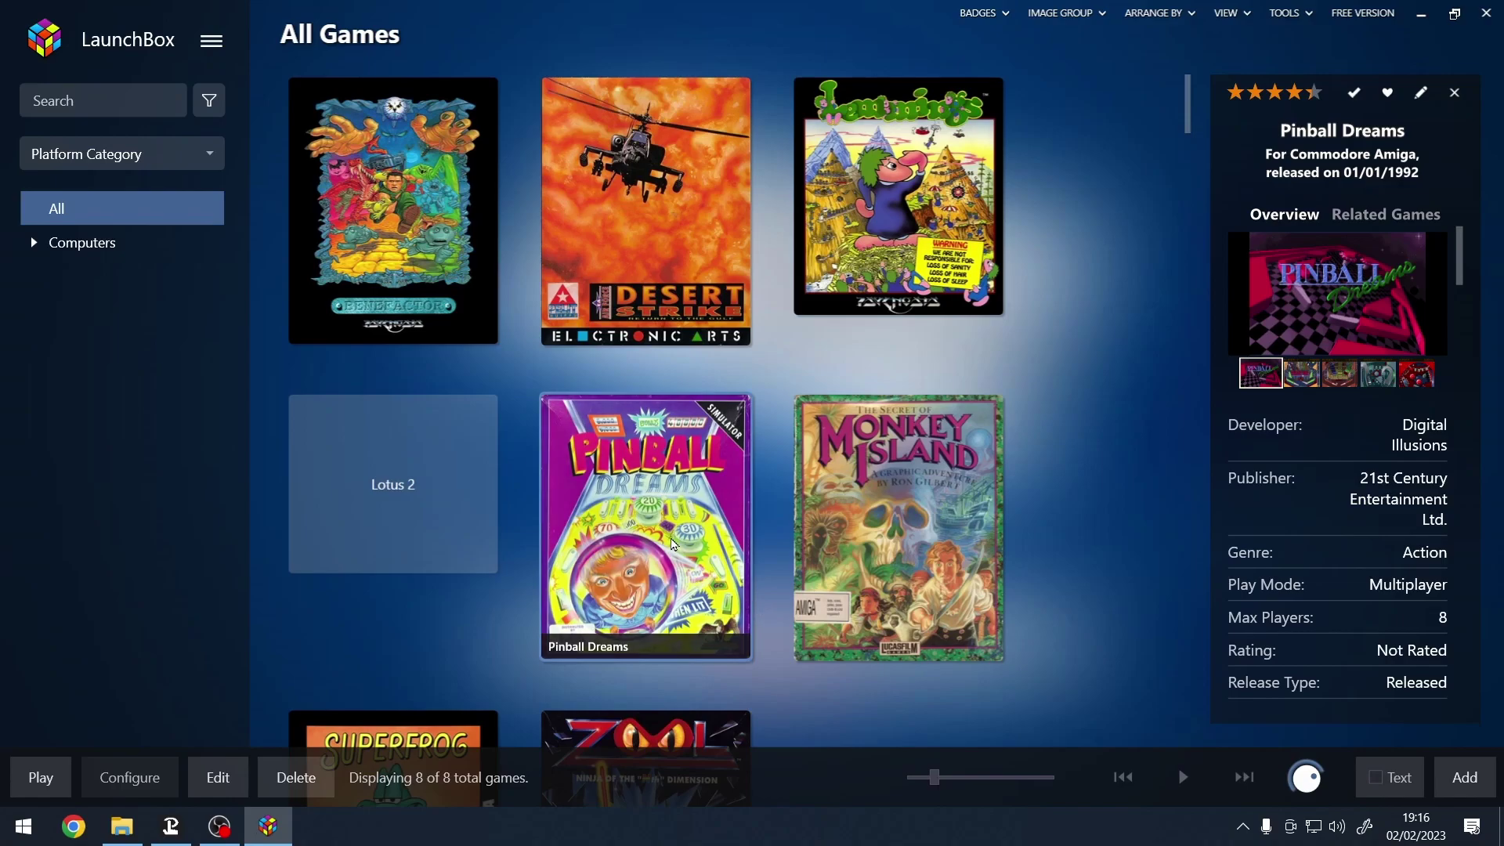
- Launch Pinball Dreams in RetroArch with the PUAE core
double_click(672, 542)
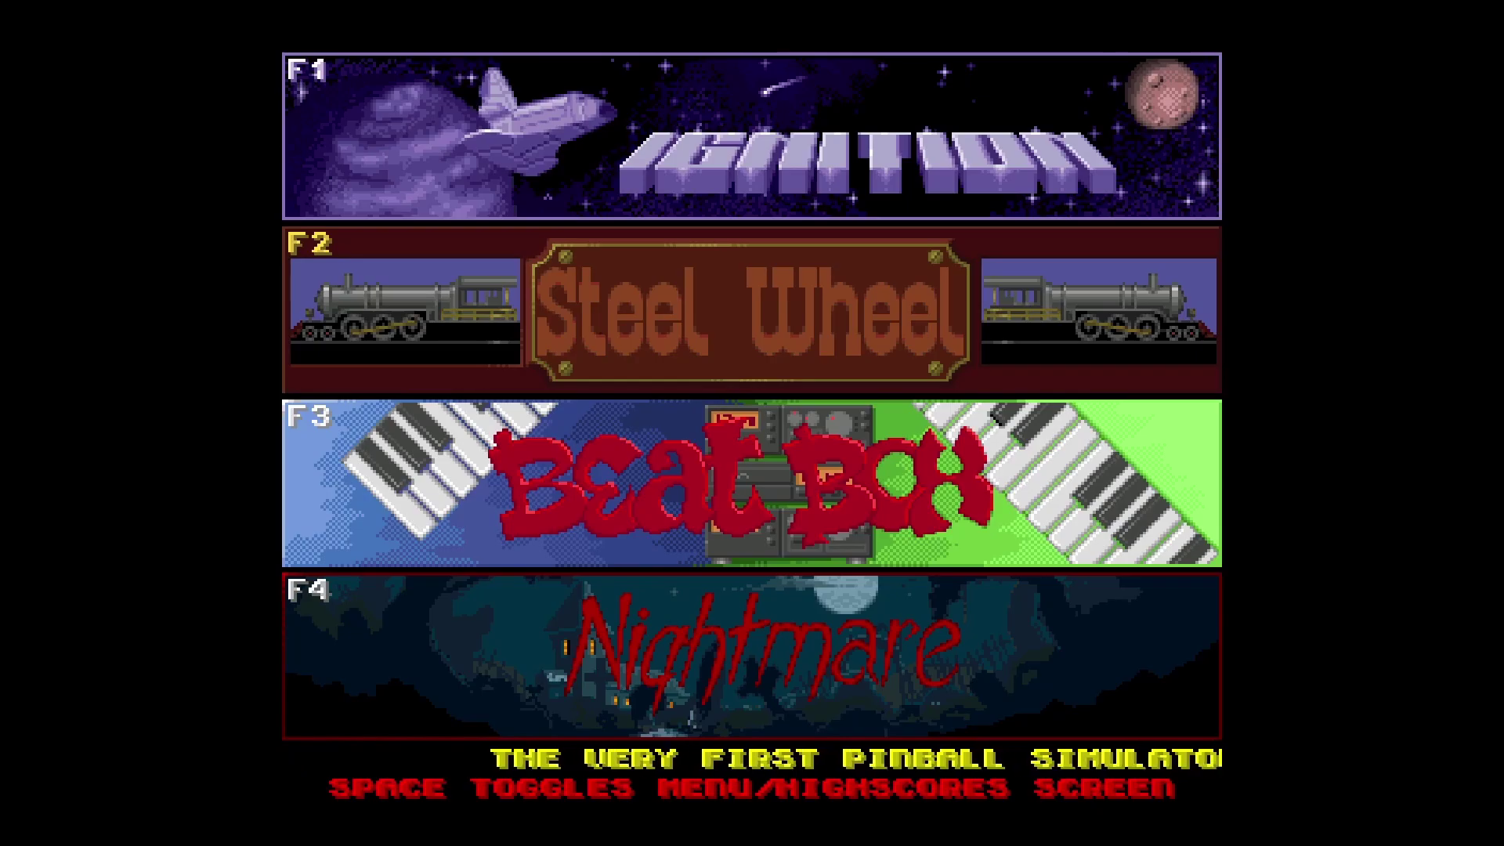
- Open the Quick Menu, resume the game and save its state to slot 0
key(F1)
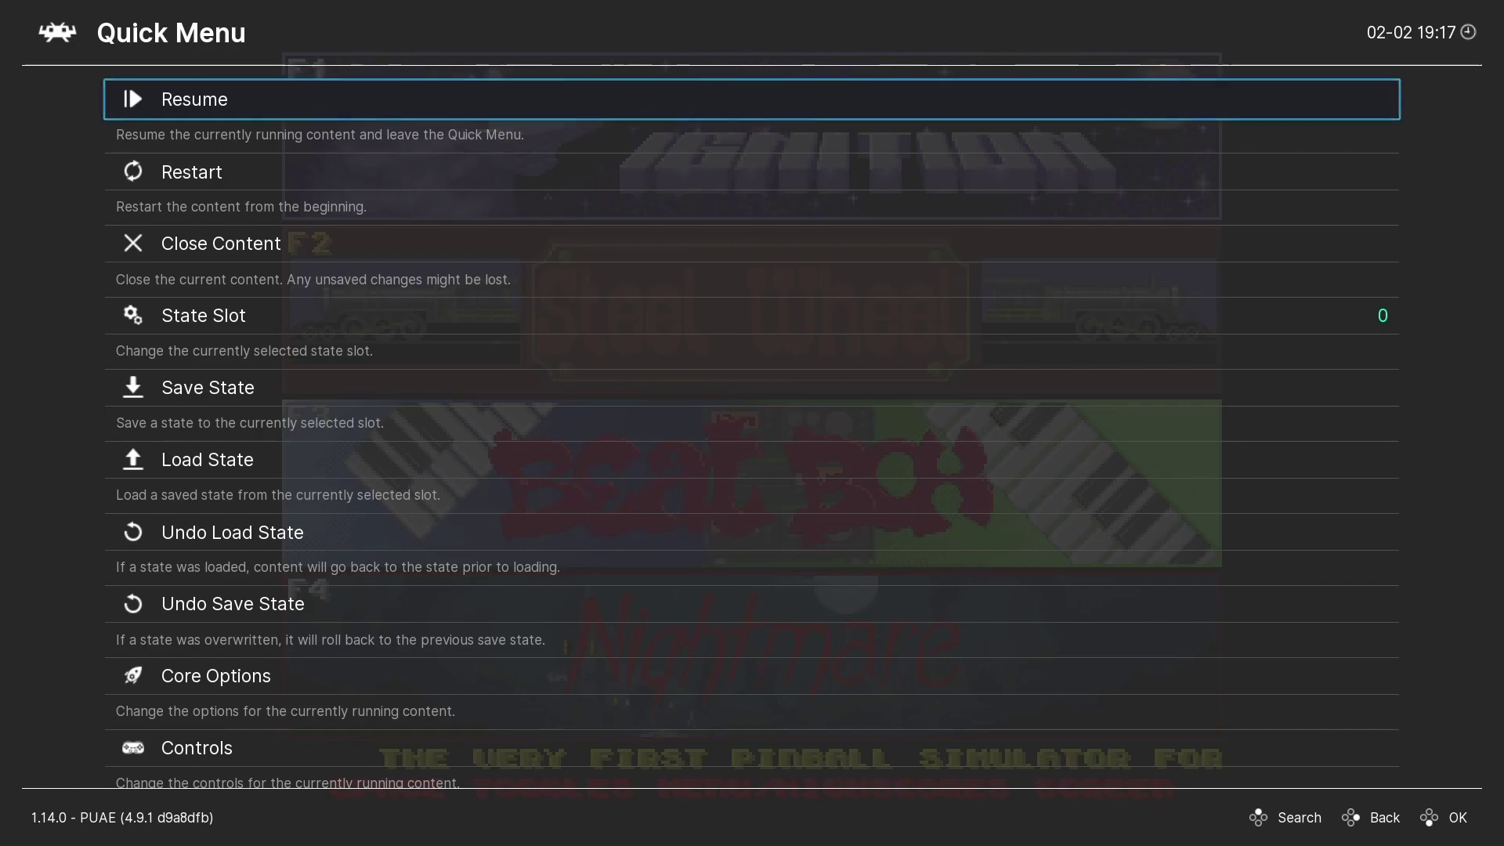
key(Up)
key(Down)
key(Return)
key(F2)
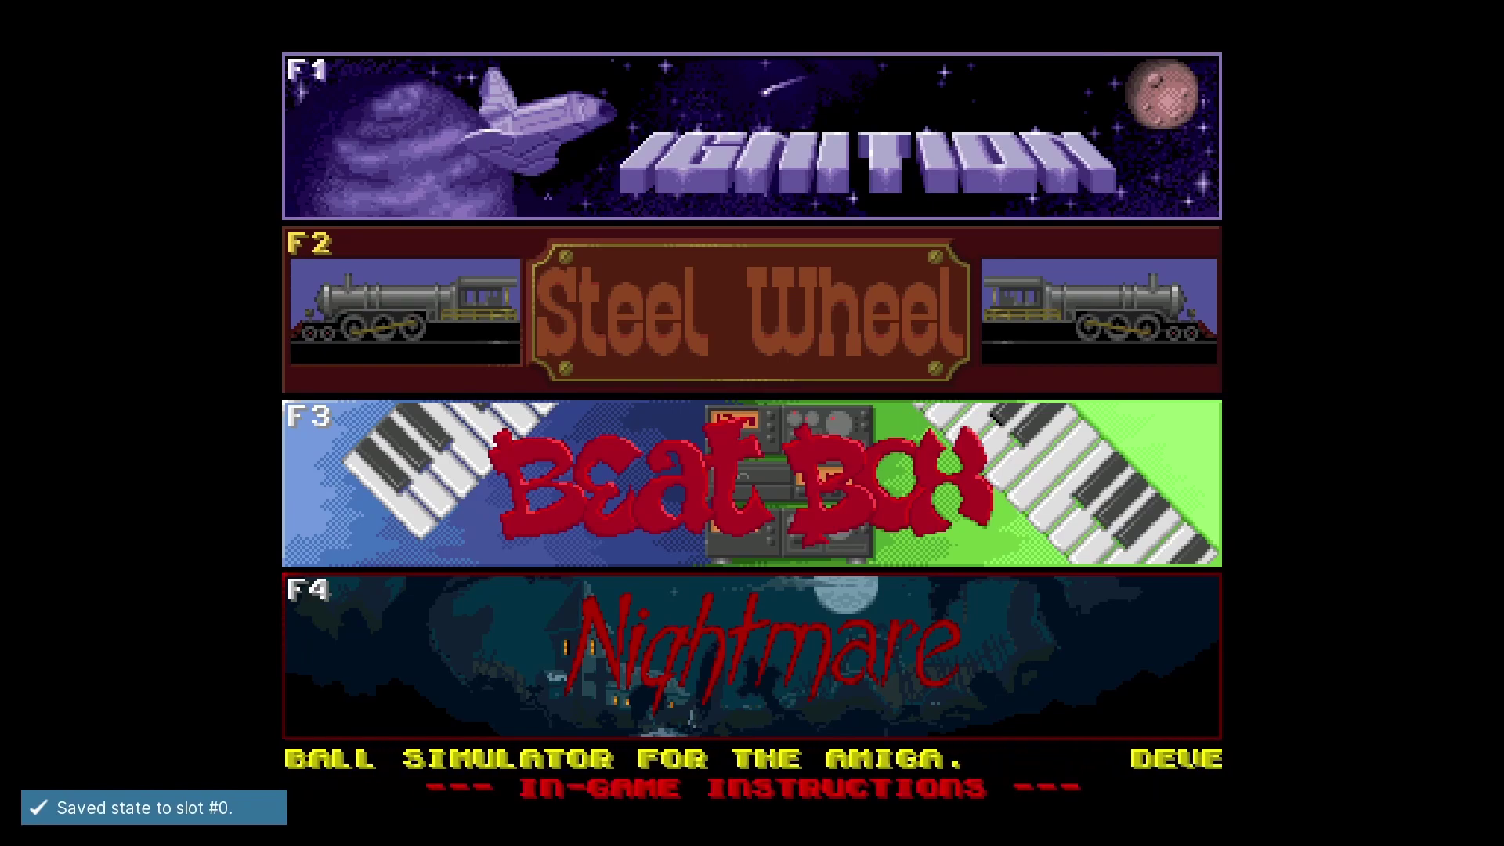
- Toggle the frame rate counter on and off, then enable Game Focus
key(F3)
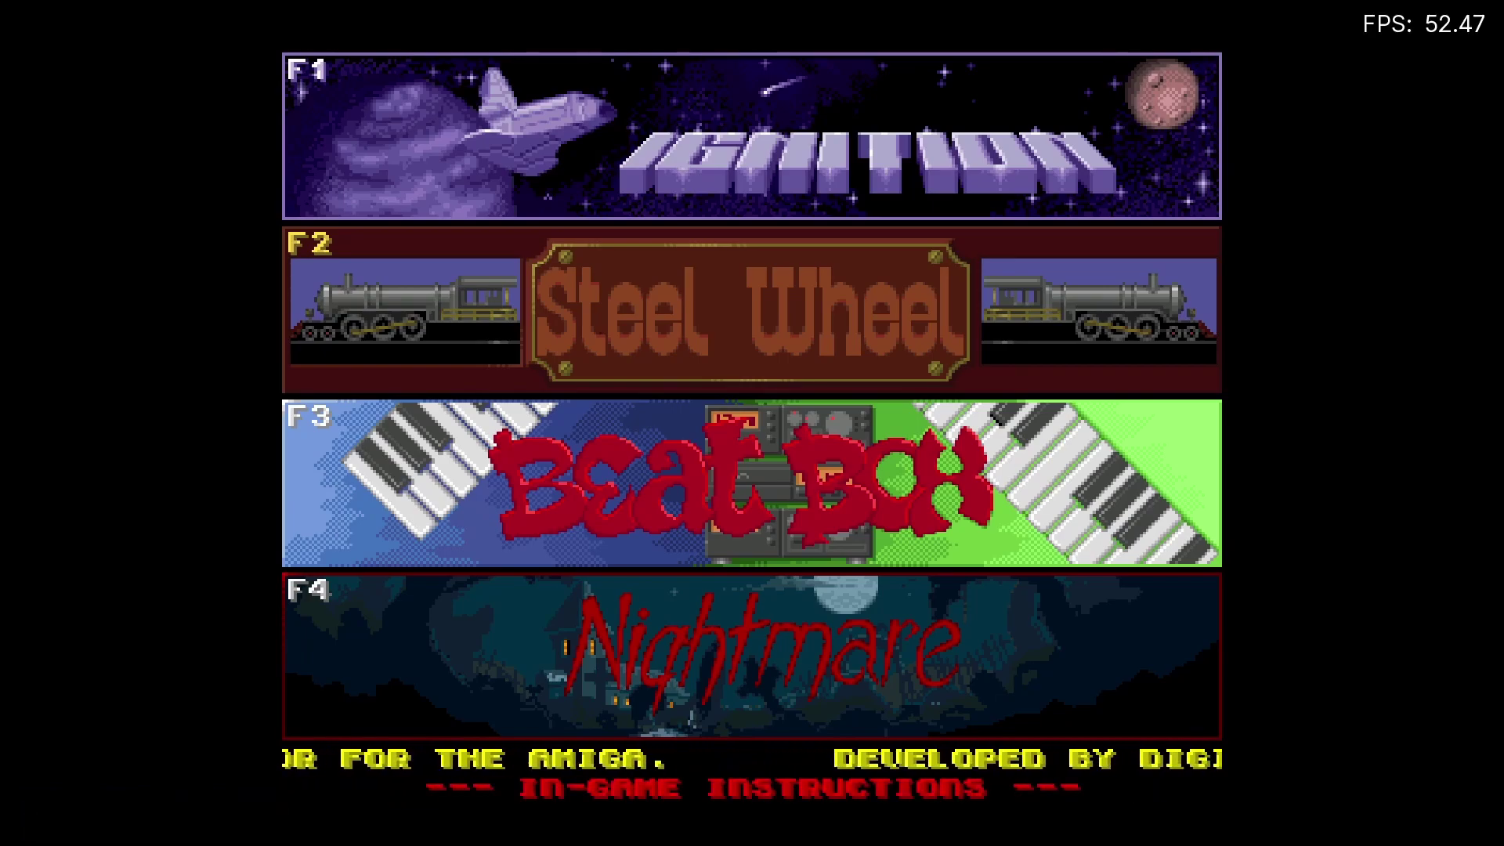
key(F3)
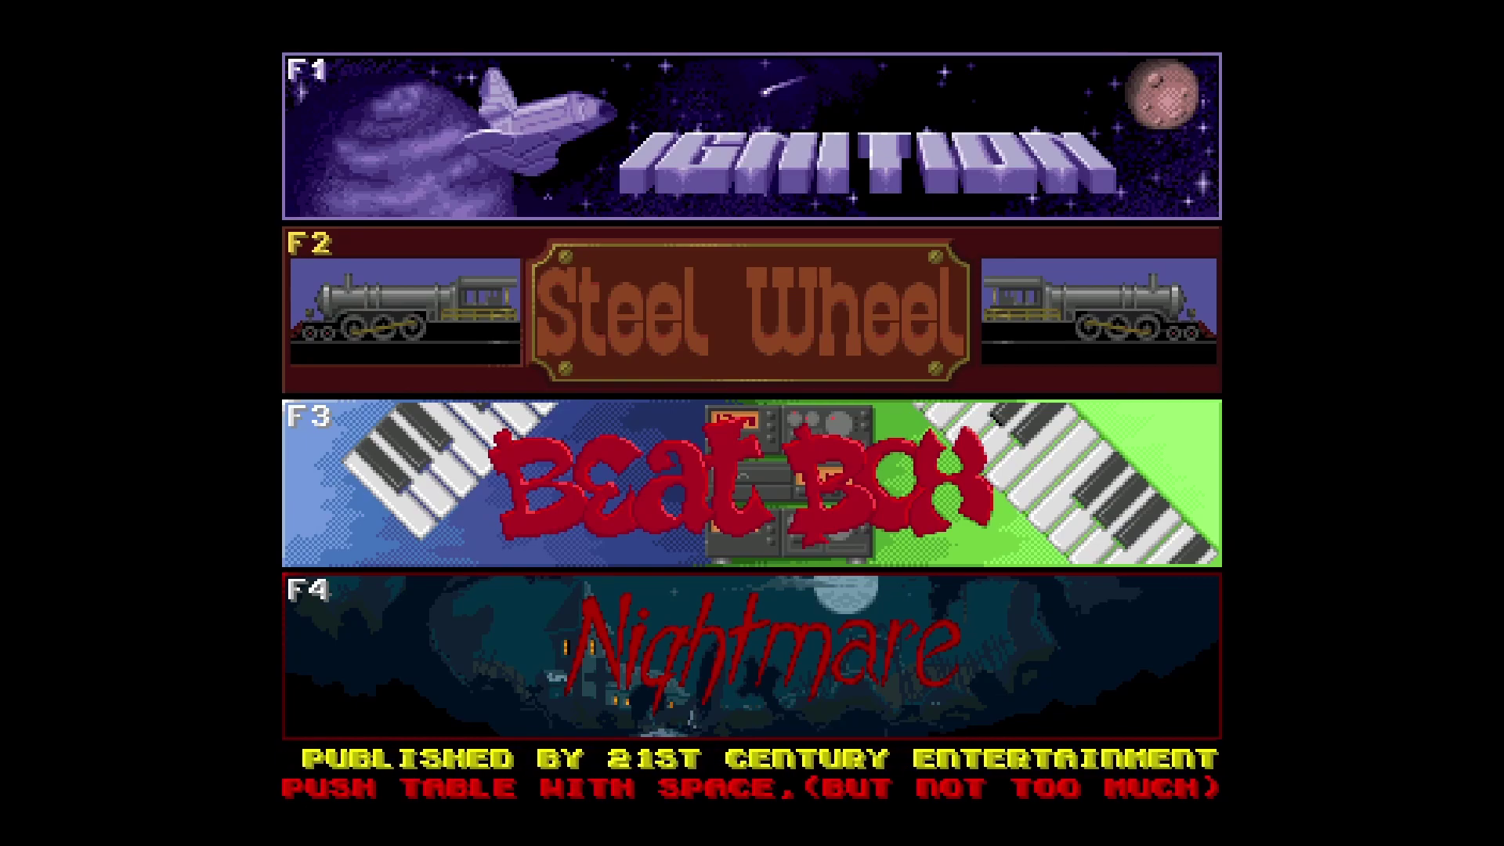
key(Scroll_Lock)
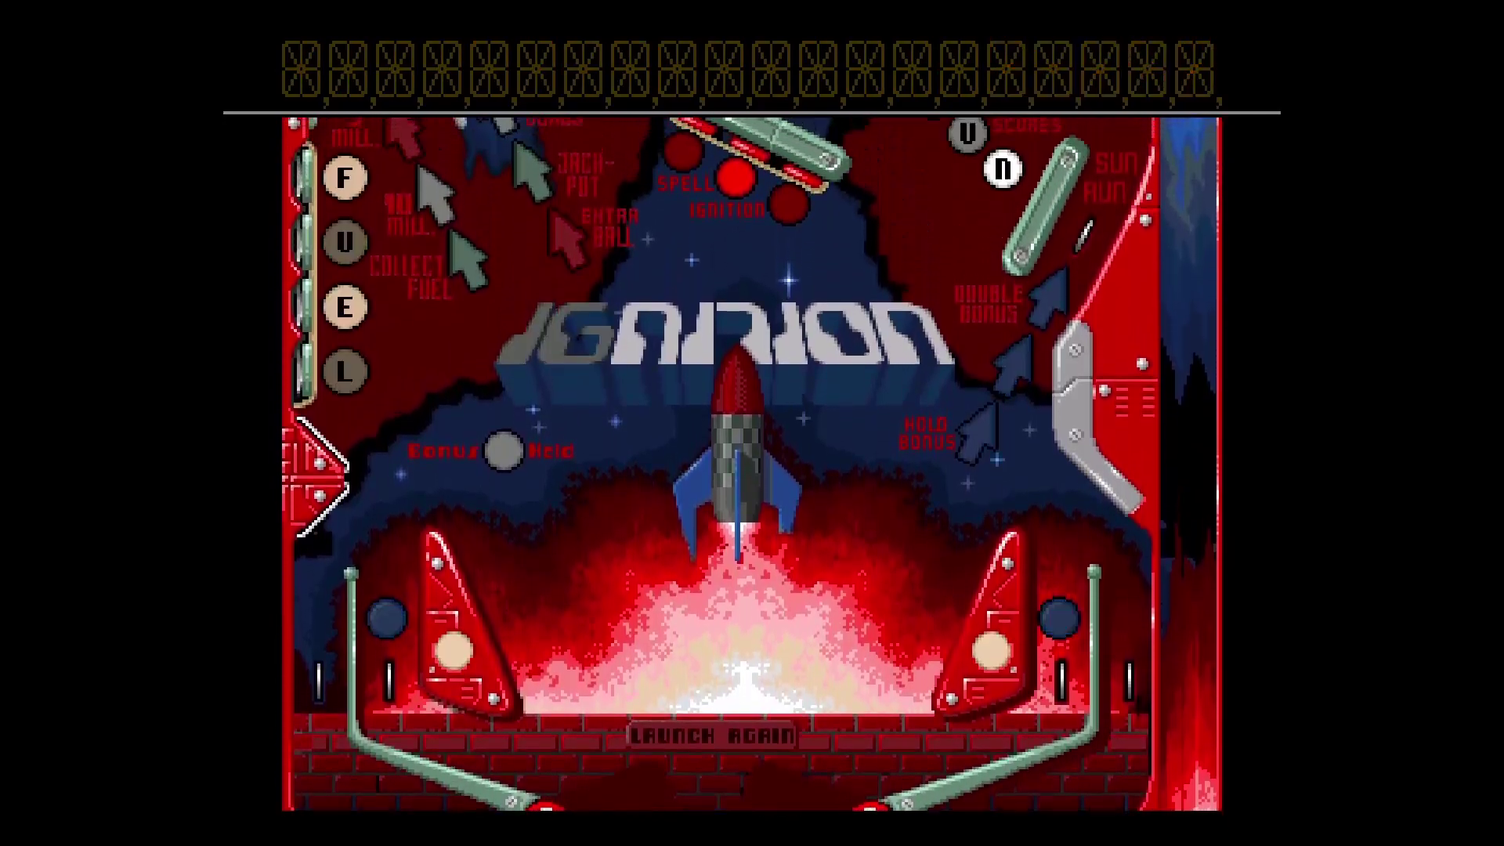
- Turn Game Focus off and browse the Quick Menu before resuming the game
key(Scroll_Lock)
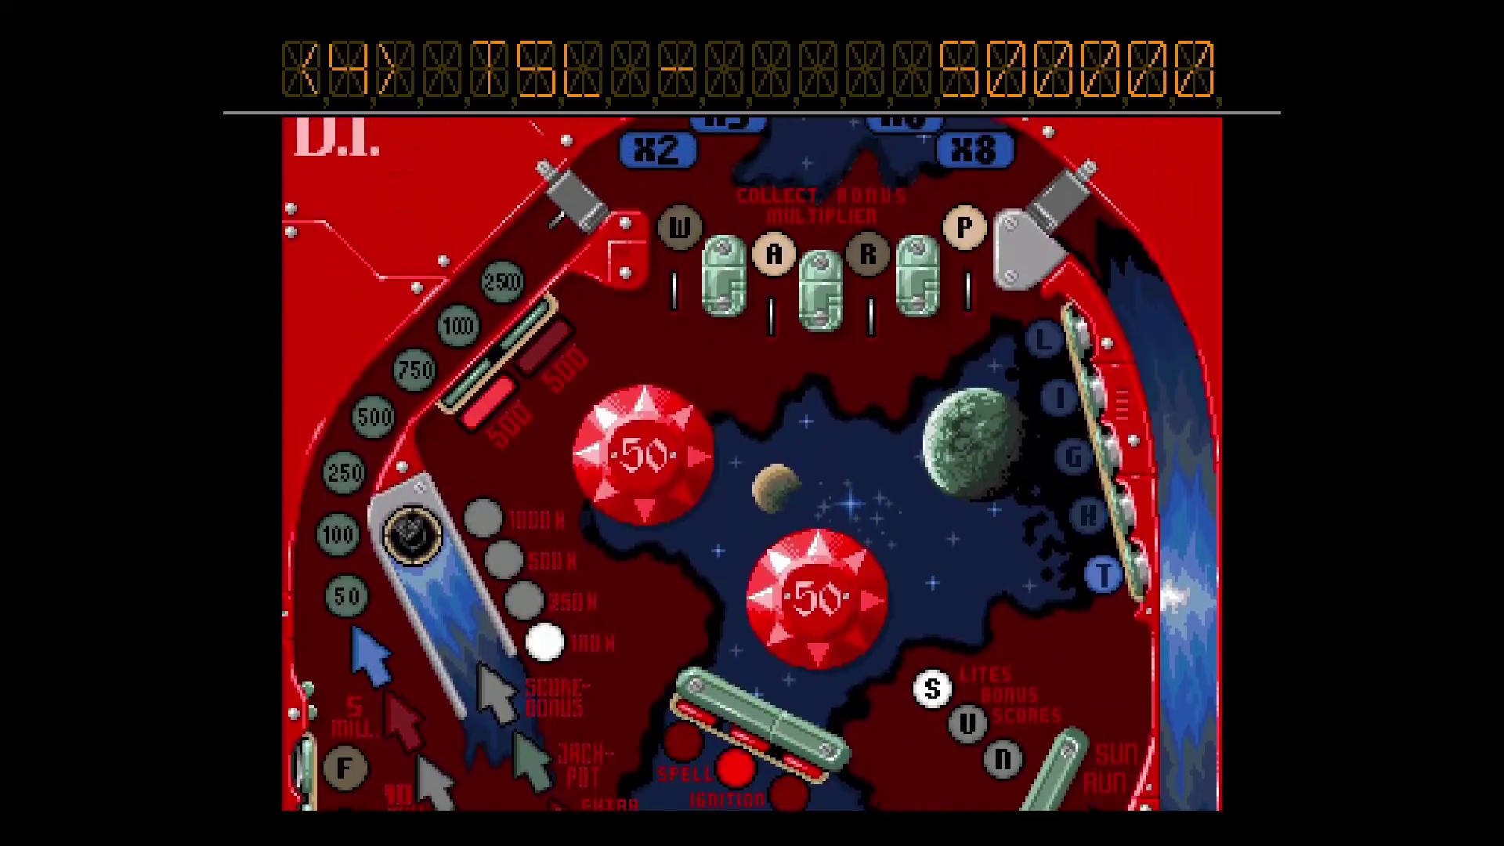
key(F1)
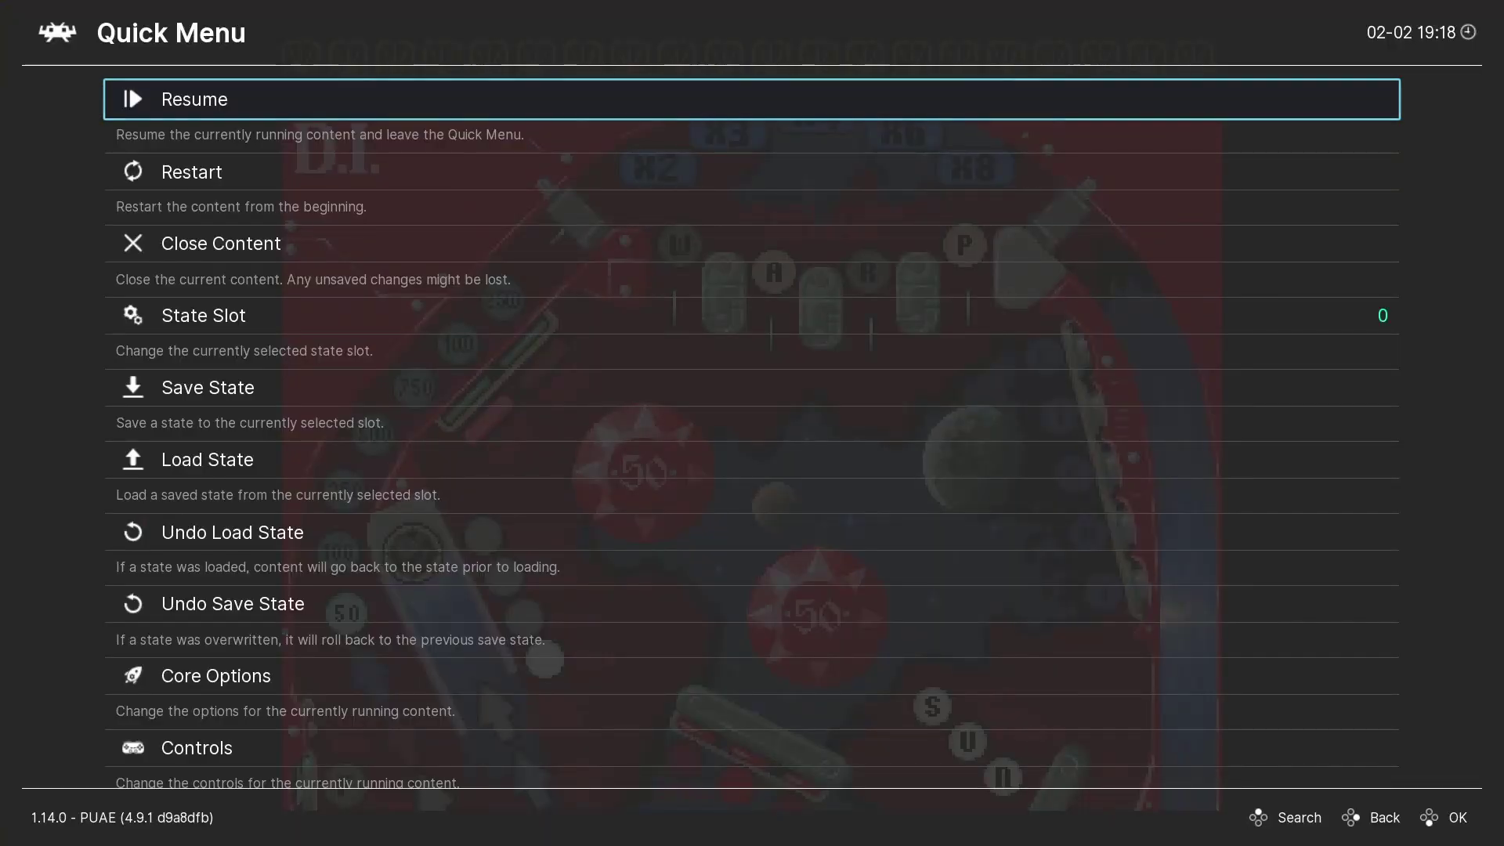
key(Down)
key(Down)
key(Down)
key(Down)
key(Down)
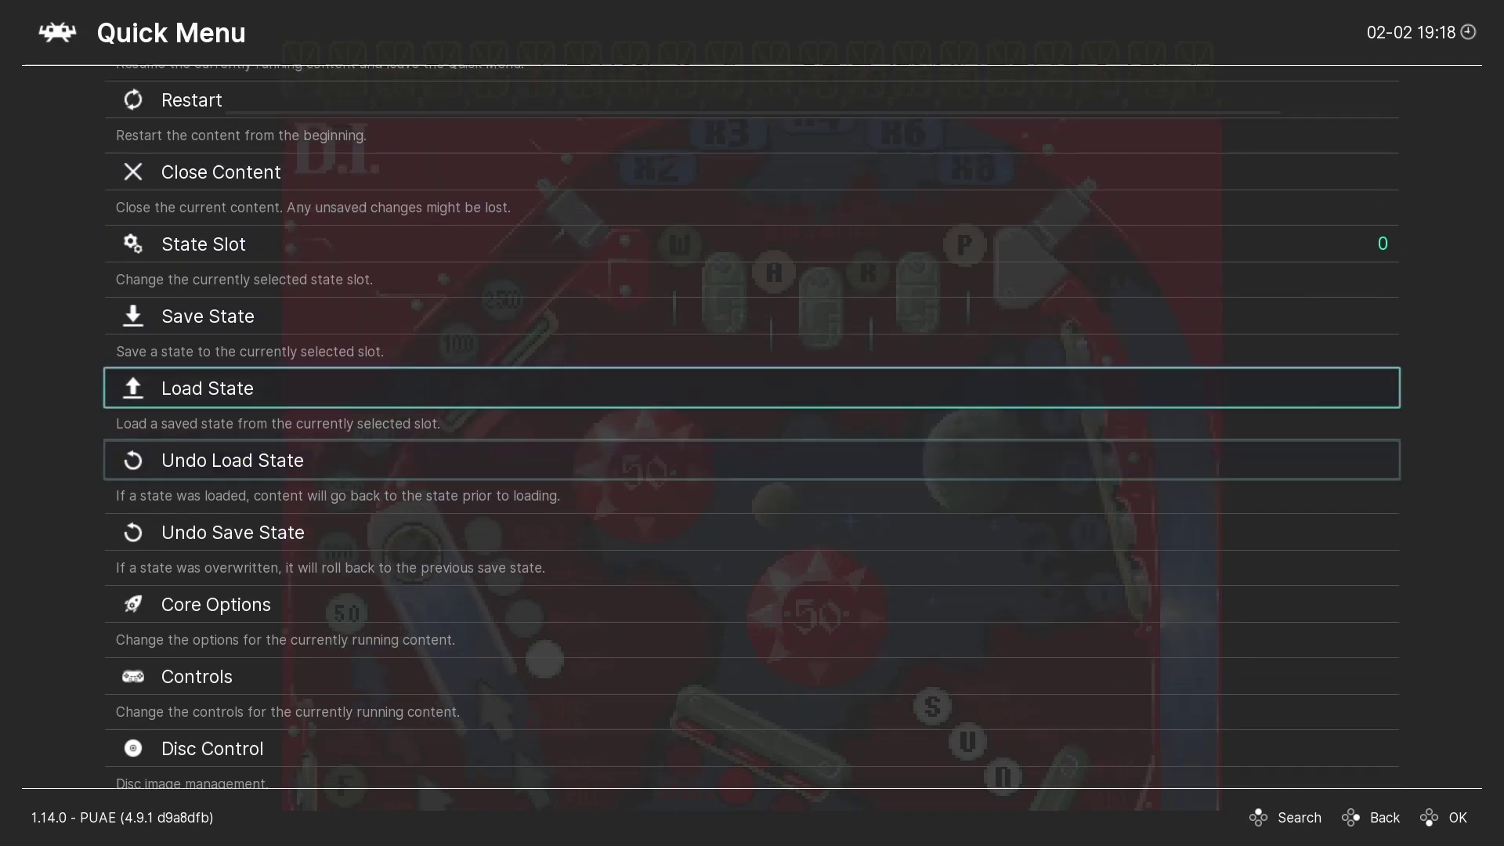
key(Up)
key(Up)
key(Up)
key(Up)
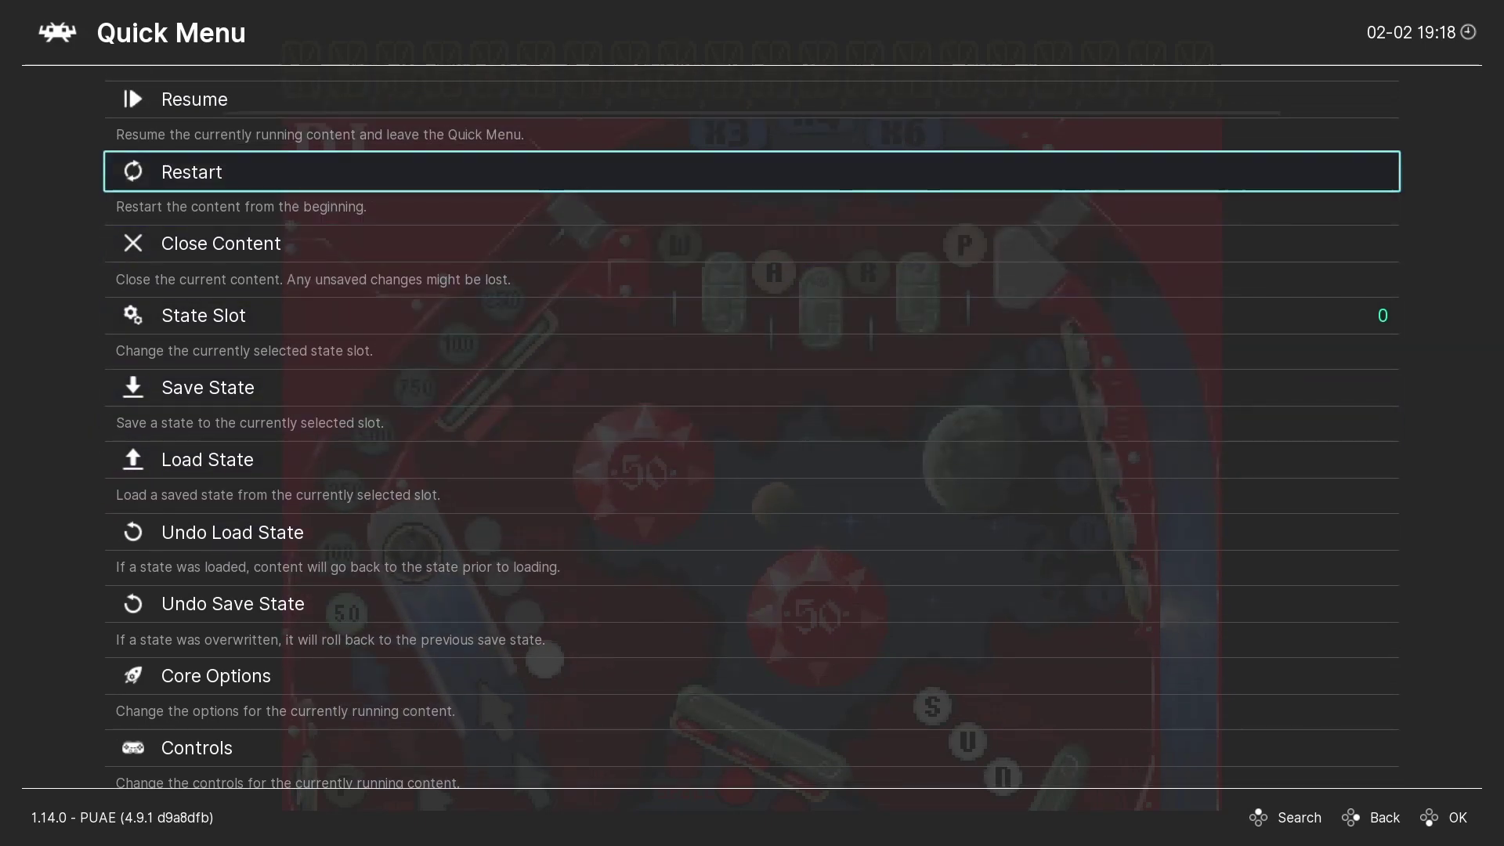
key(Up)
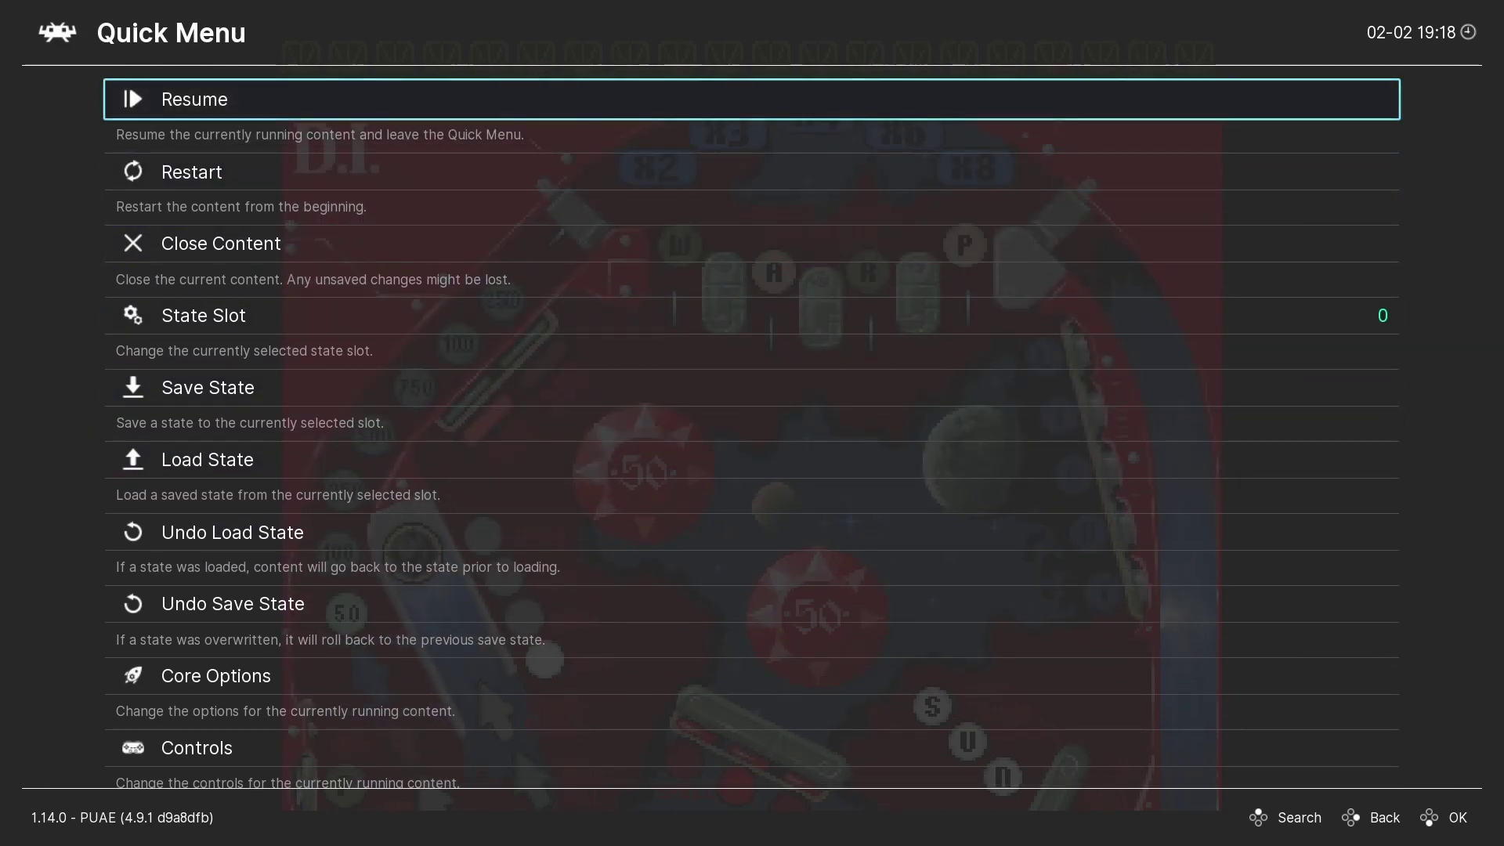
key(Return)
- Play the Ignition table with Left Shift flipper hits, then turn Game Focus off
key(F1)
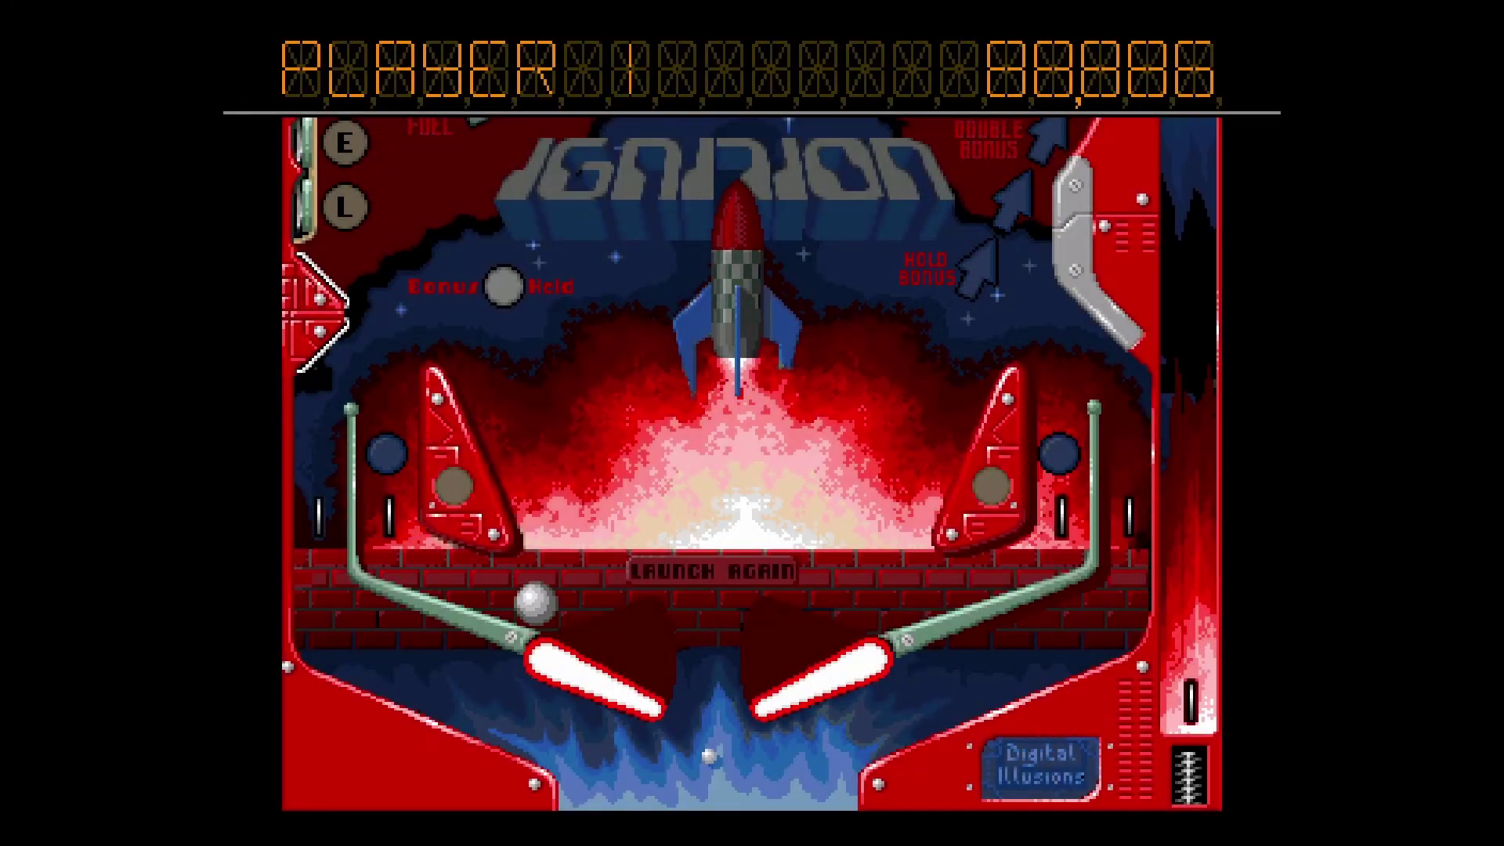
key(Shift_L)
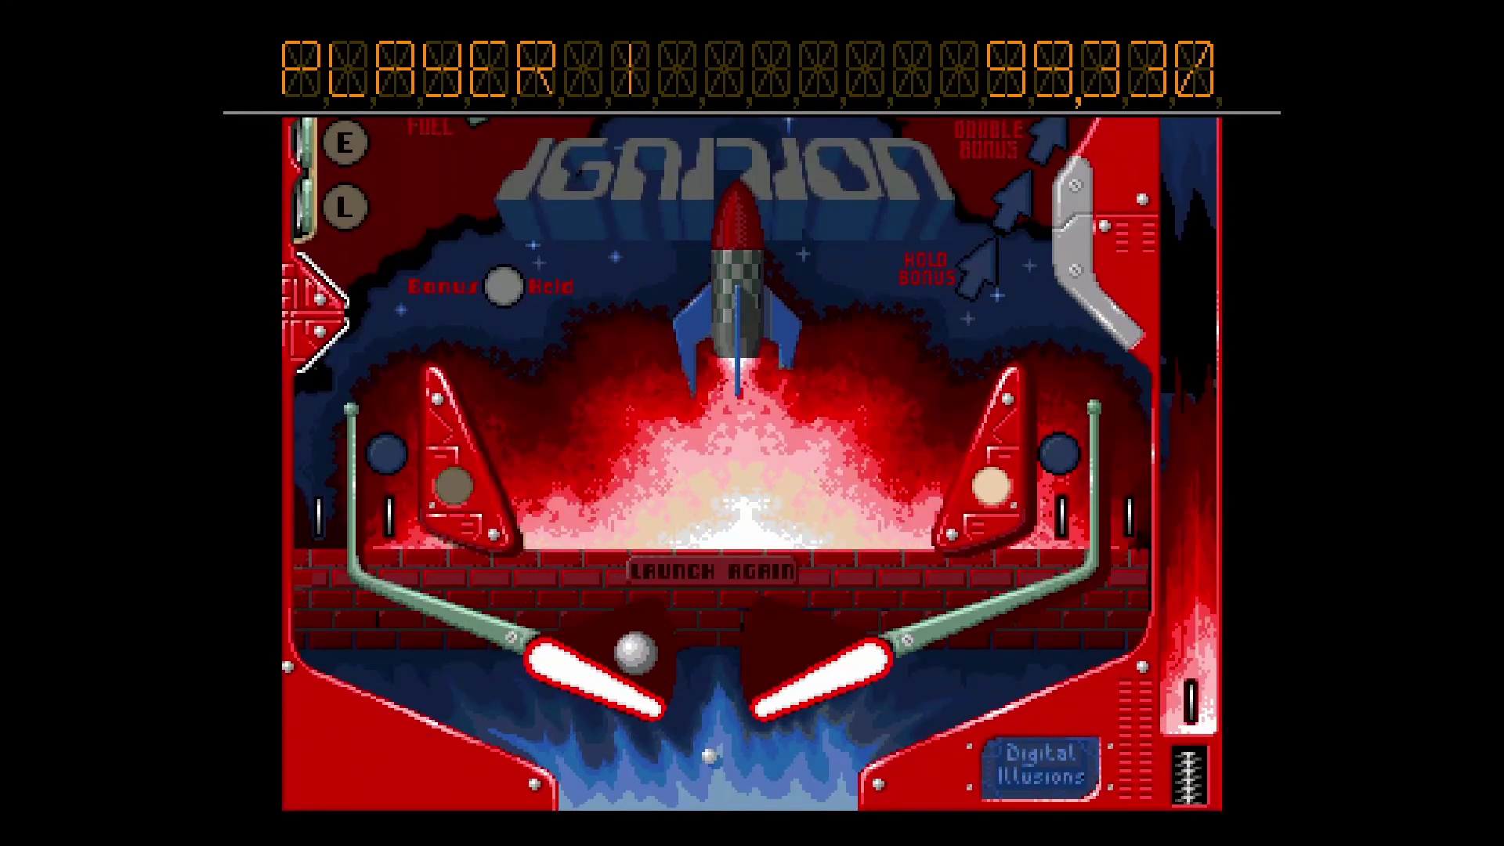
key(Shift_L)
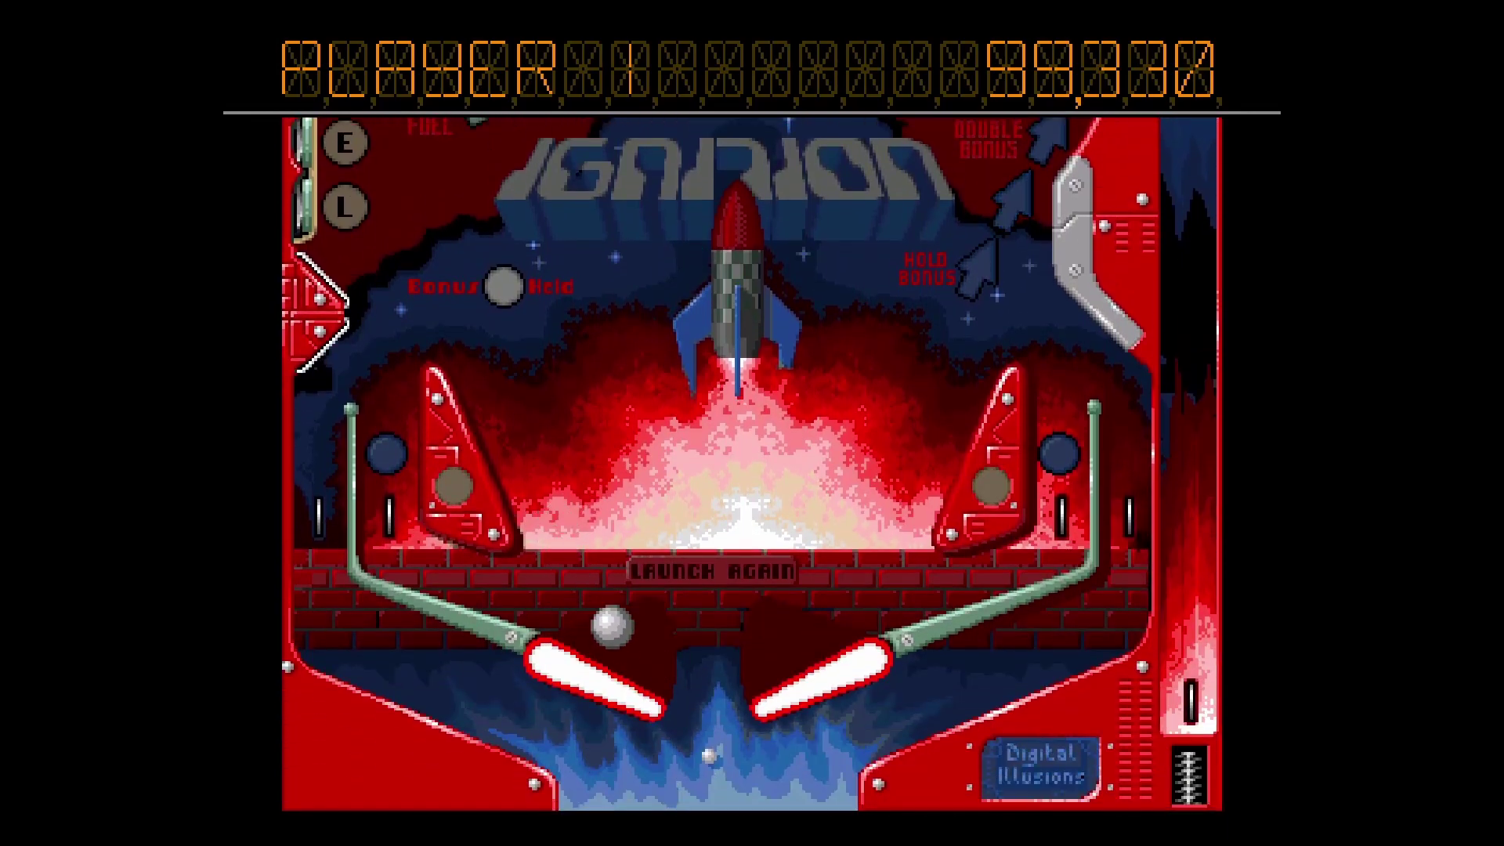
key(Shift_L)
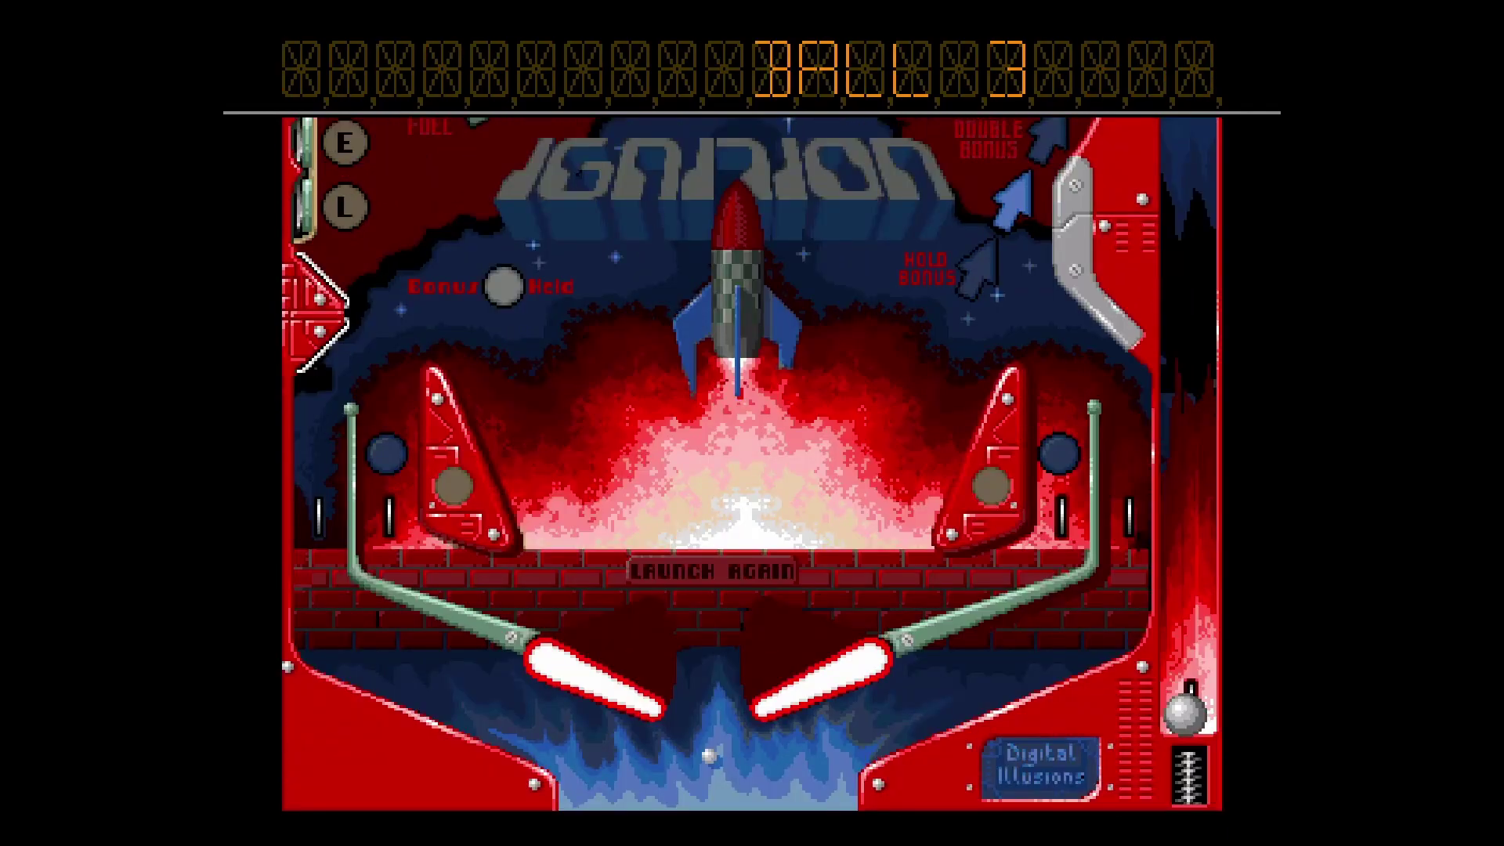
key(Scroll_Lock)
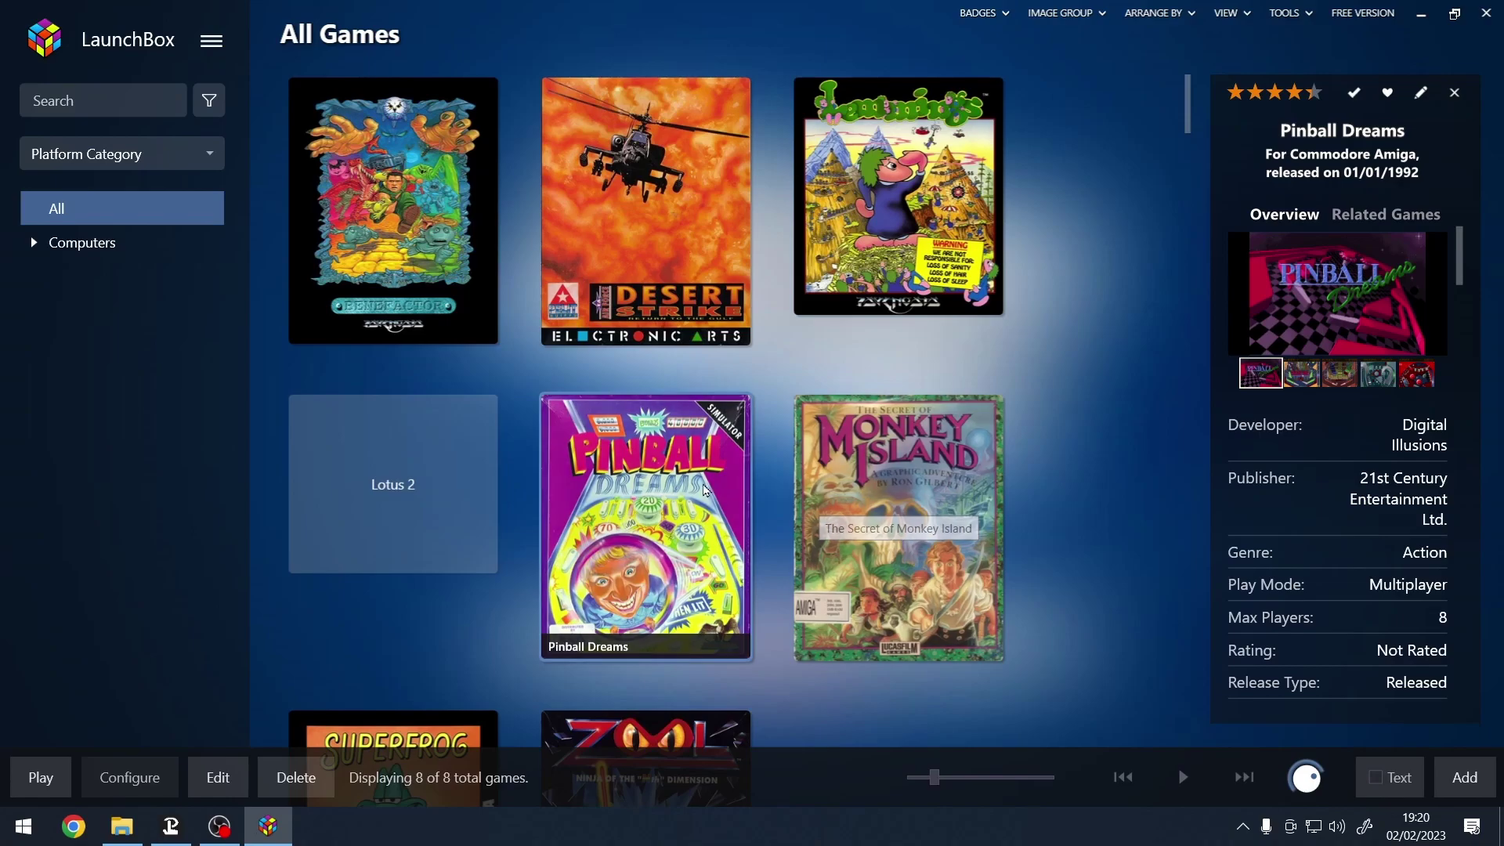
- Scroll the All Games grid down and up to review the eight imported Amiga games
scroll(1059, 337, down, 2)
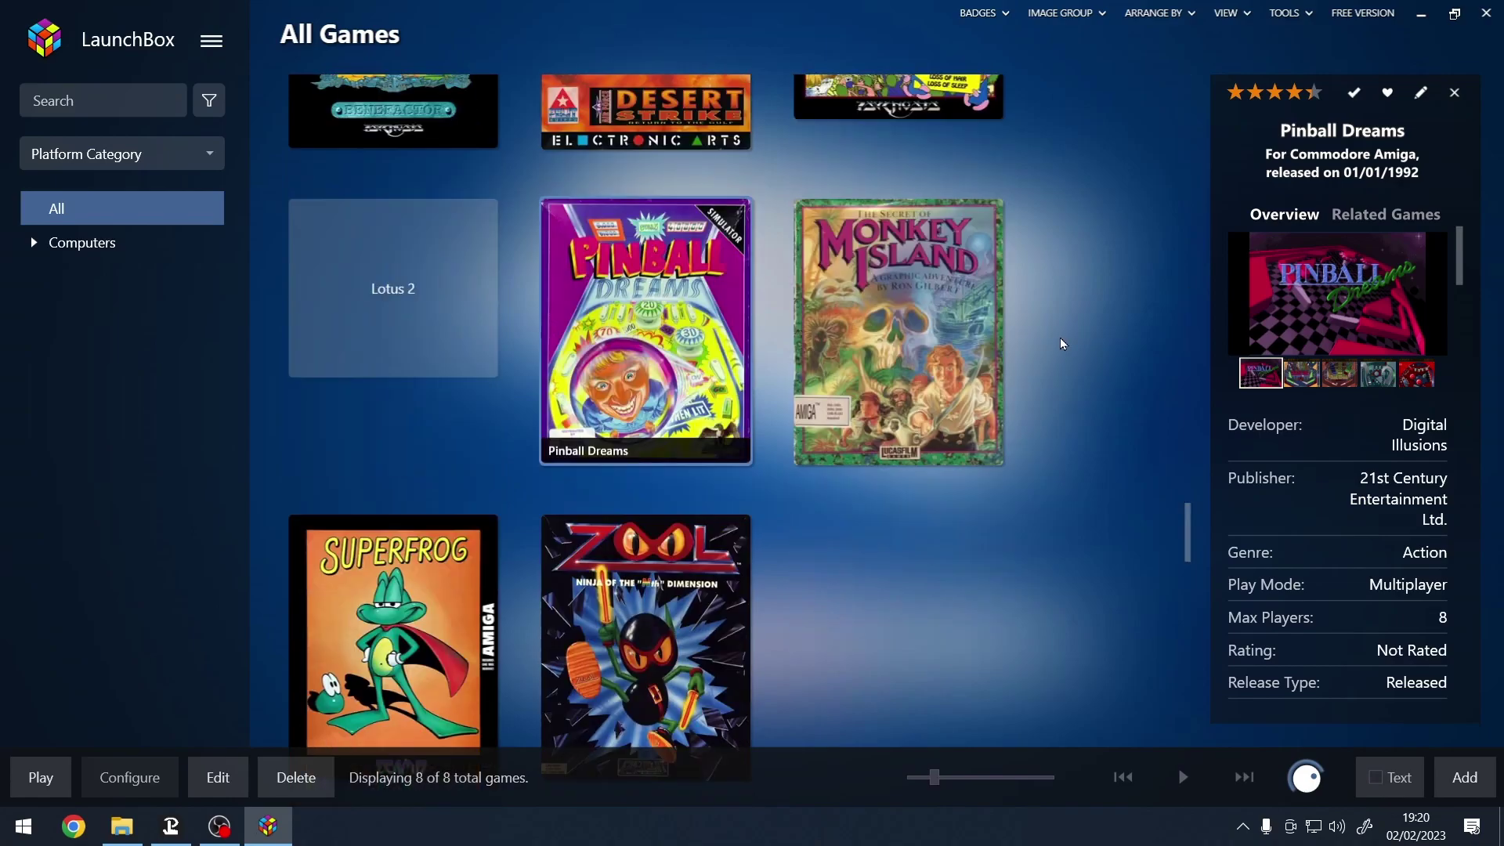
scroll(1059, 336, down, 1)
scroll(1059, 337, up, 2)
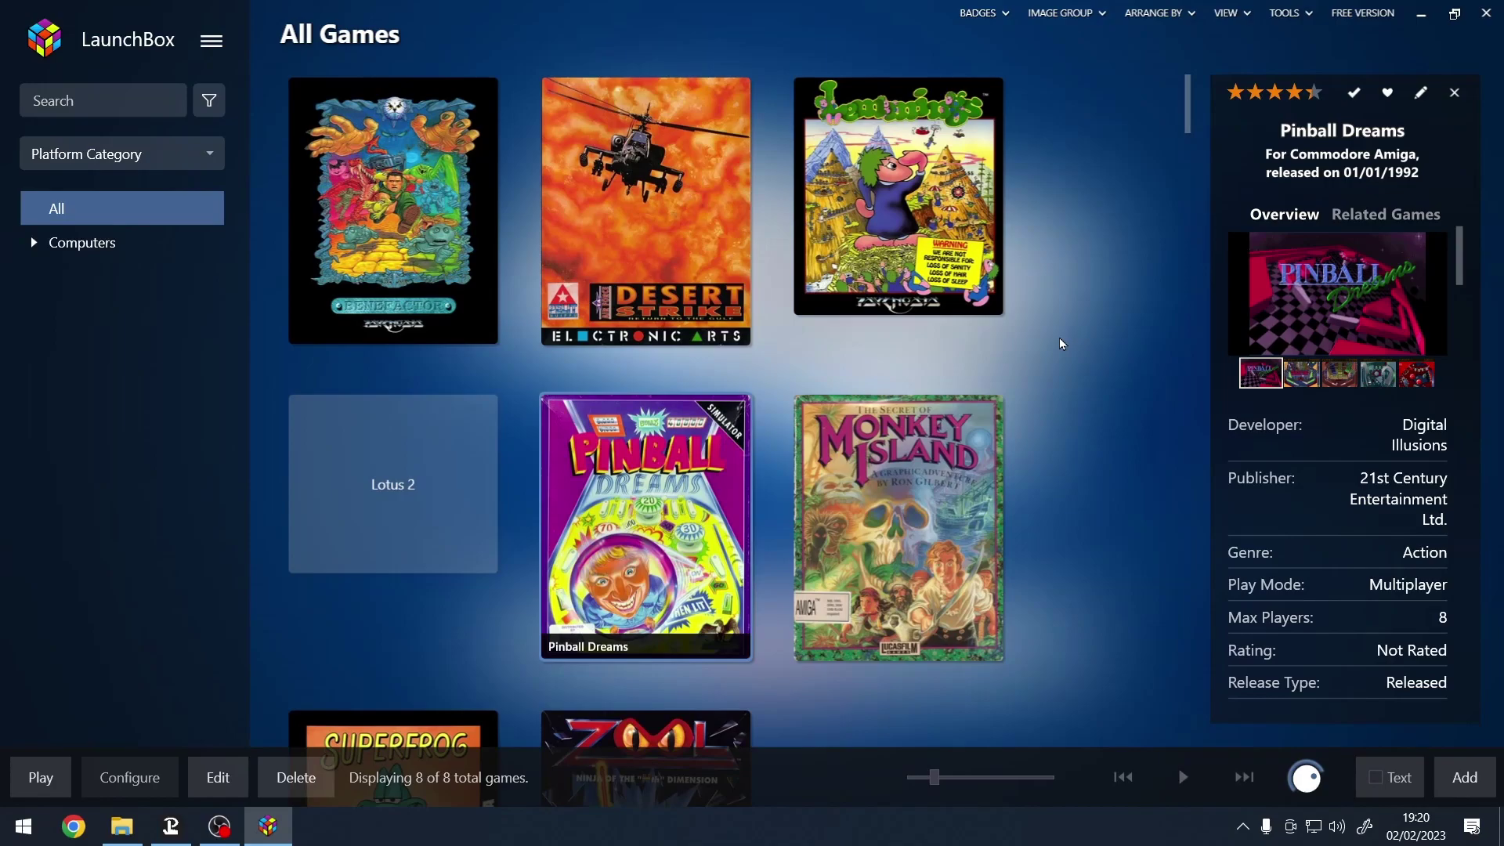
scroll(1053, 343, down, 2)
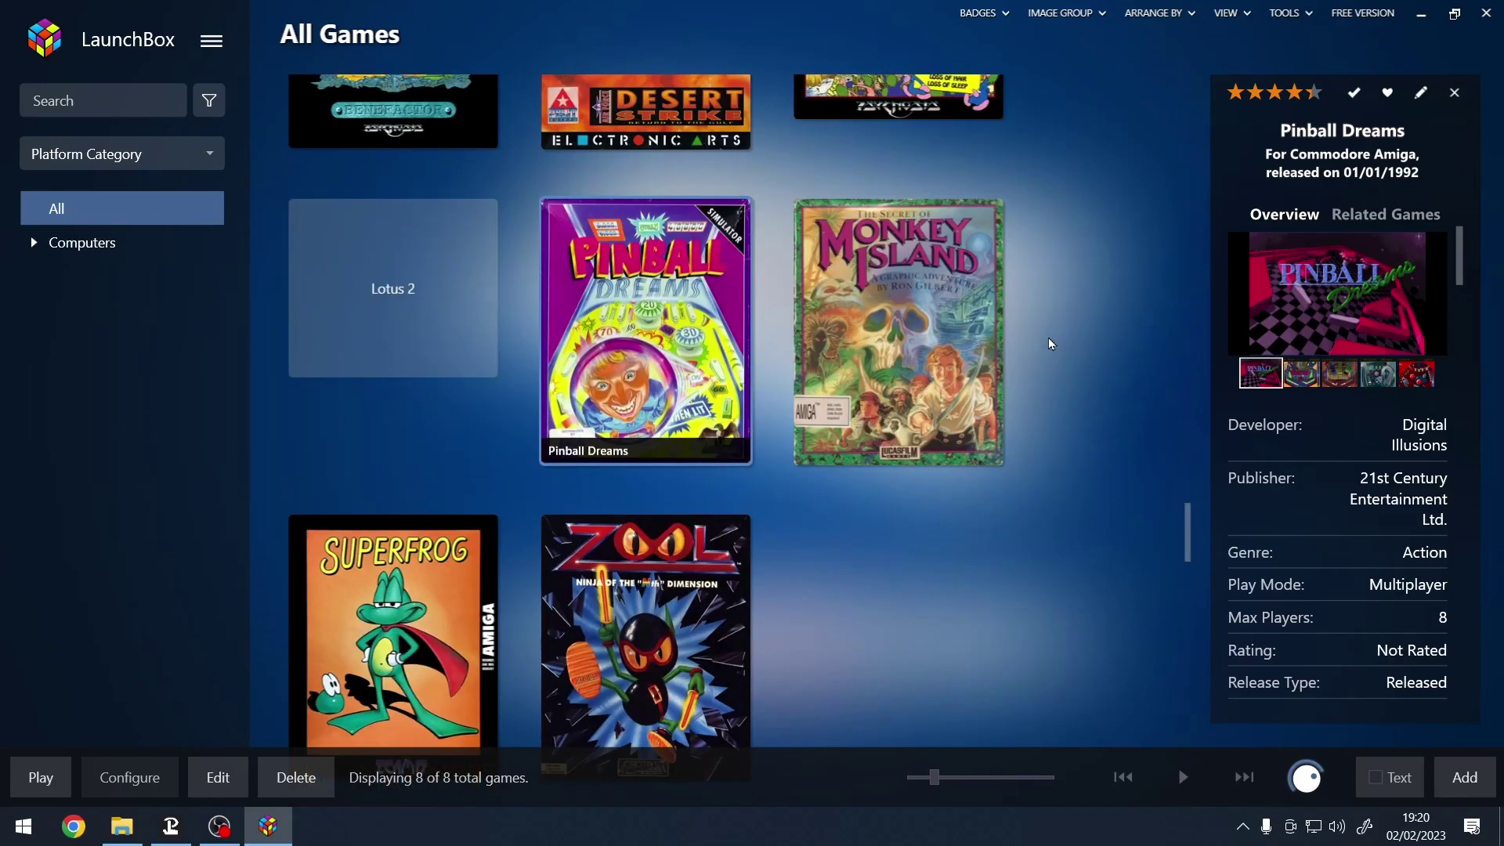